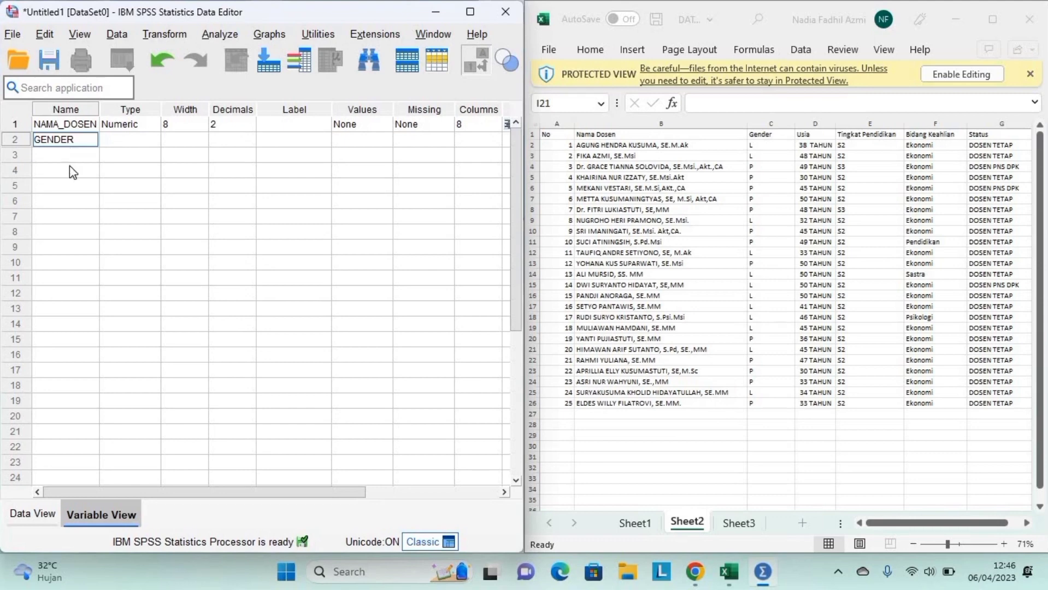
- Add two variables named USIA and Tingkat_Pendidikan below GENDER in the variable list
click(70, 153)
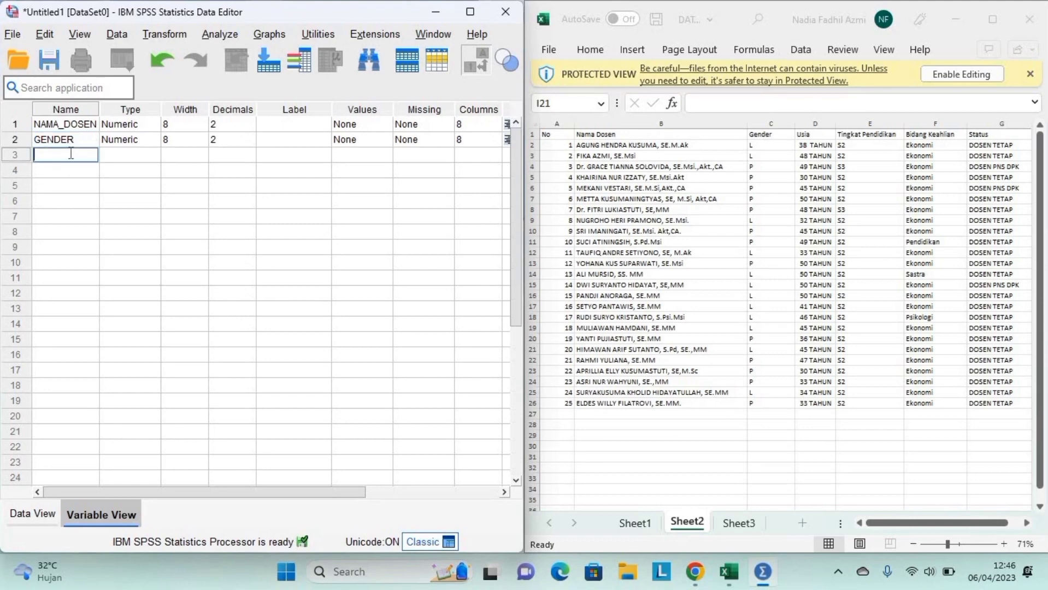
text(USIA)
click(71, 170)
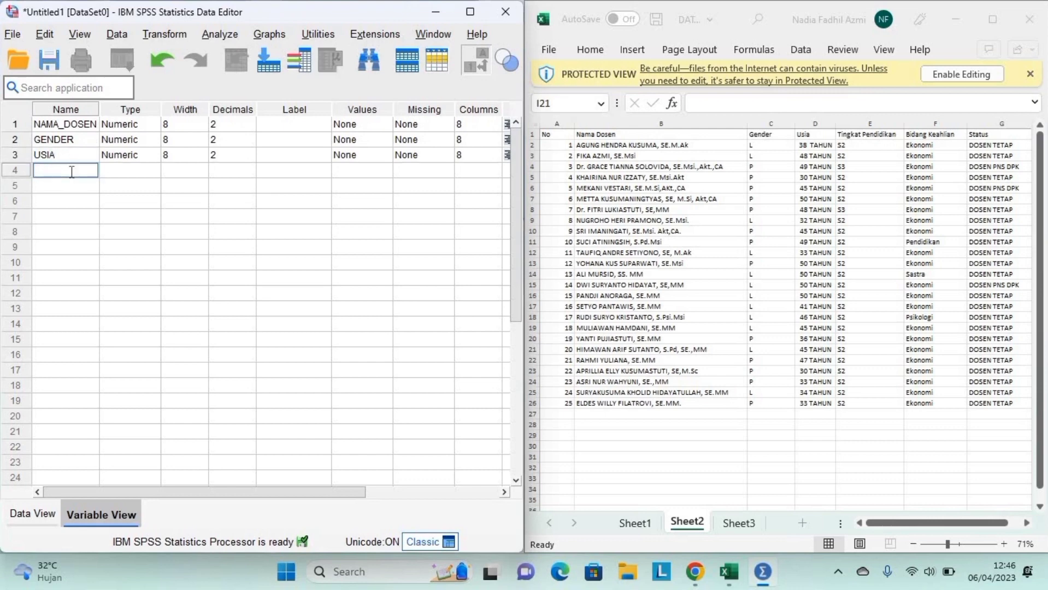
text(T)
key(Caps_Lock)
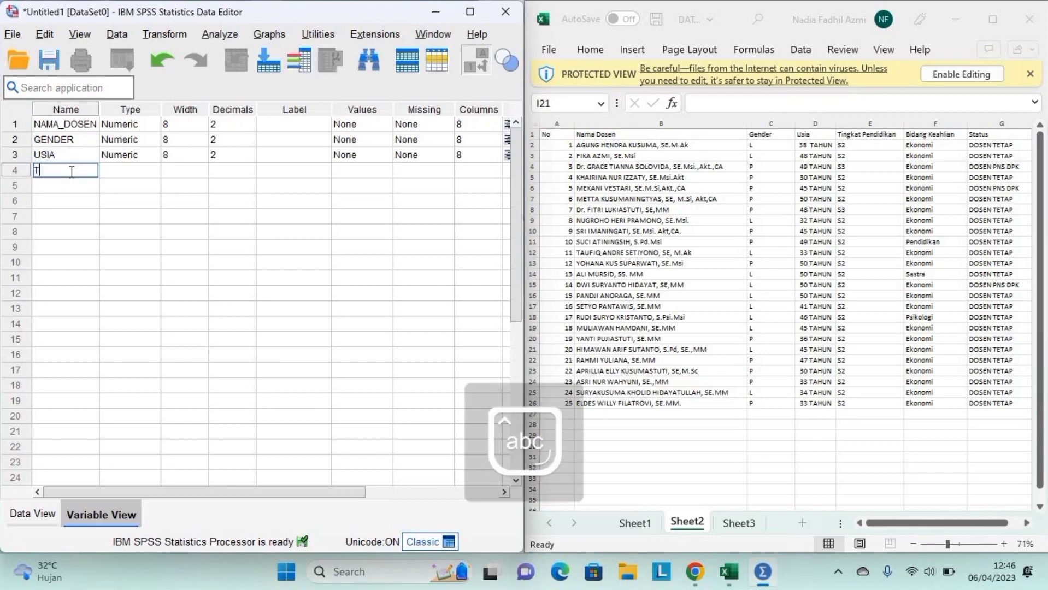
text(ingkat_)
key(Caps_Lock)
text(P)
key(Caps_Lock)
text(endidikan)
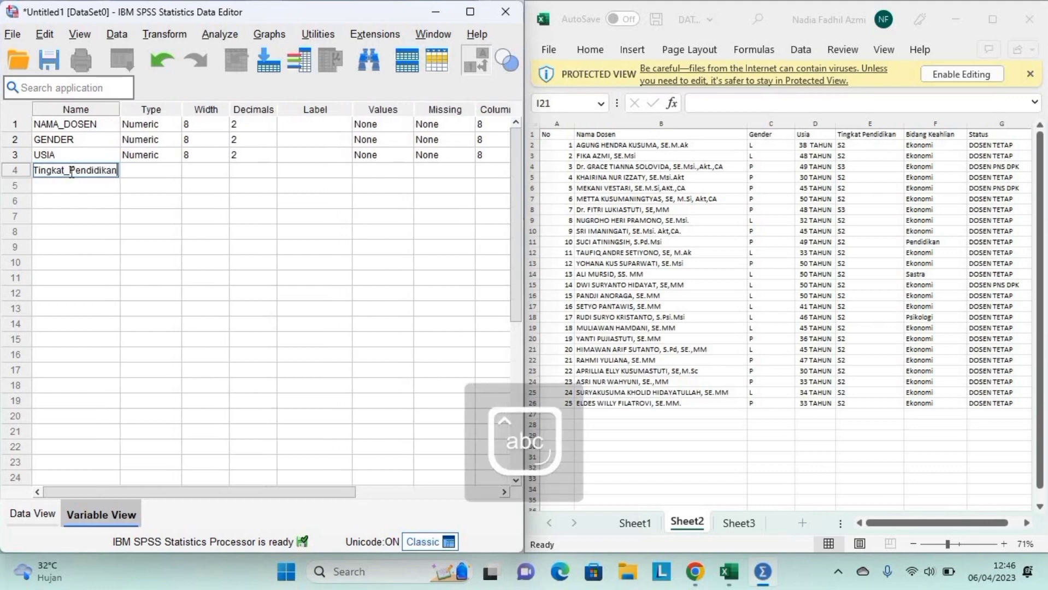
- Add a fifth variable named Bidang_Keahlian, with an underscore between the two words
click(76, 185)
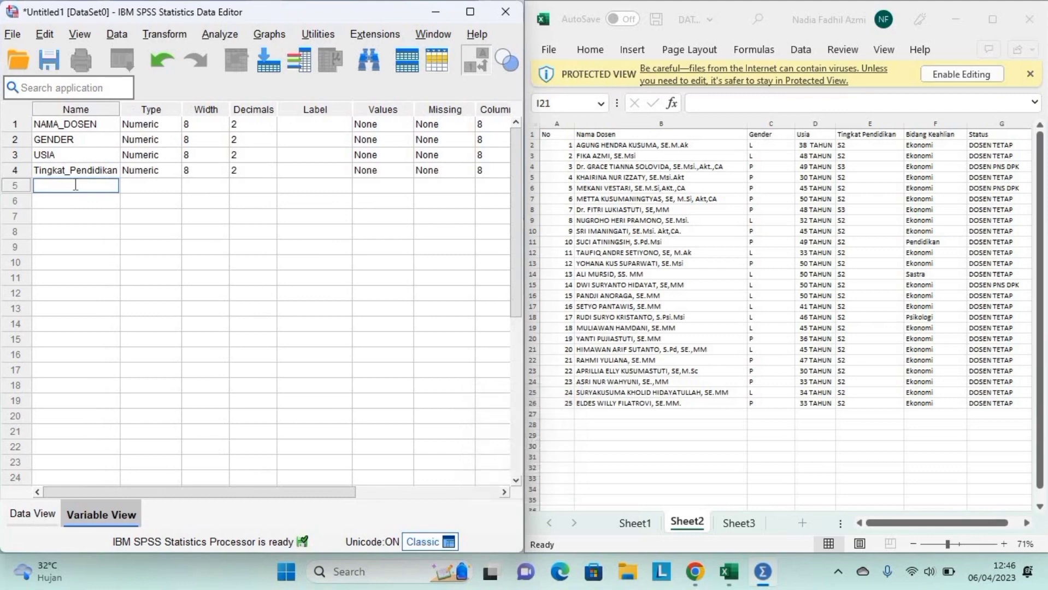
key(Caps_Lock)
text(B)
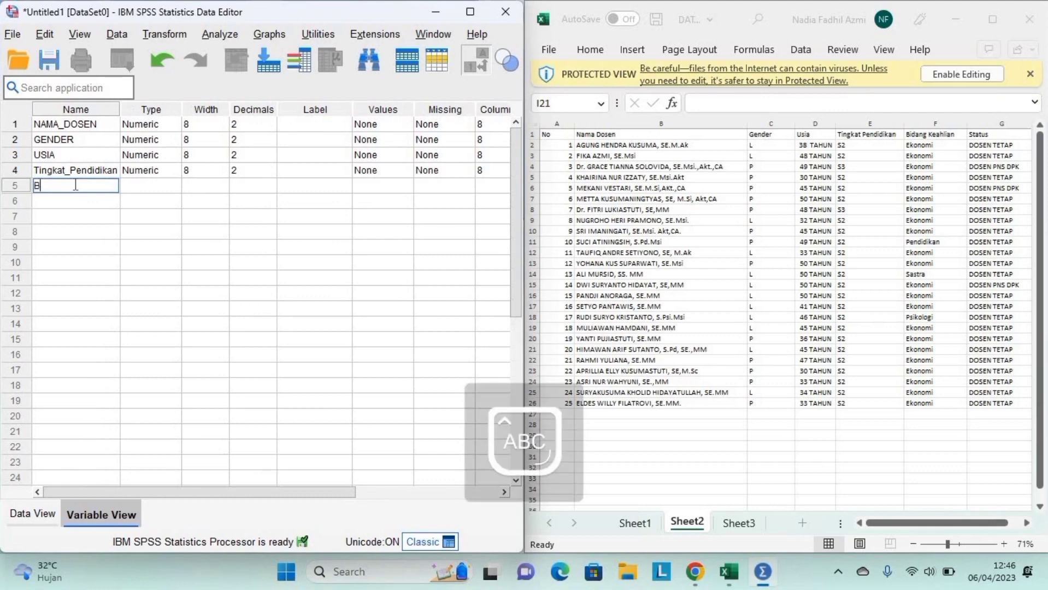
key(Caps_Lock)
text(idang)
key(Caps_Lock)
text(K)
key(Caps_Lock)
text(eahlian)
click(66, 185)
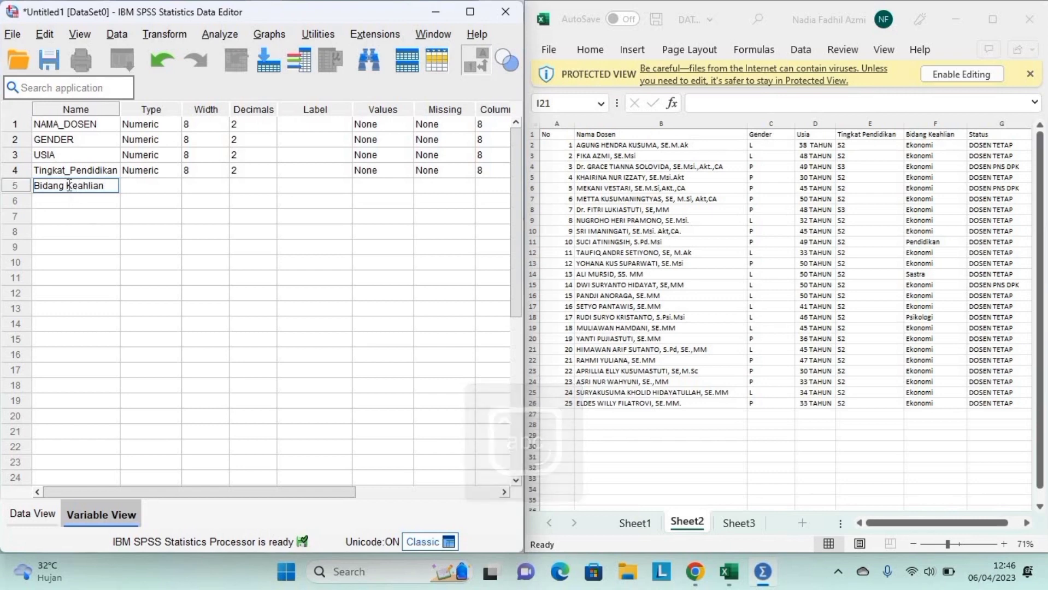
key(BackSpace)
text(_)
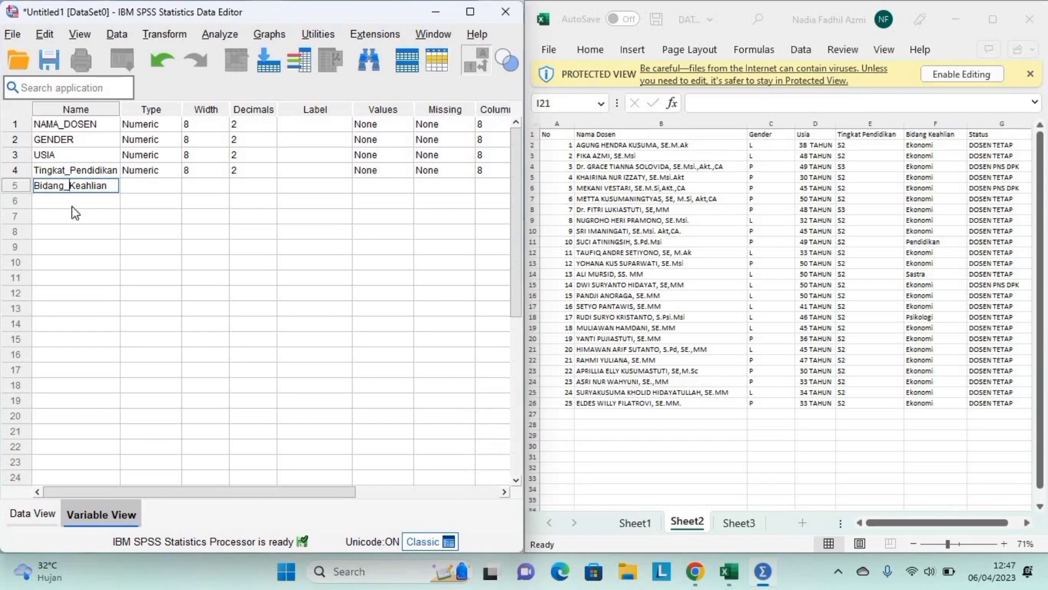
- Add a sixth variable named STATUS below Bidang_Keahlian
click(70, 199)
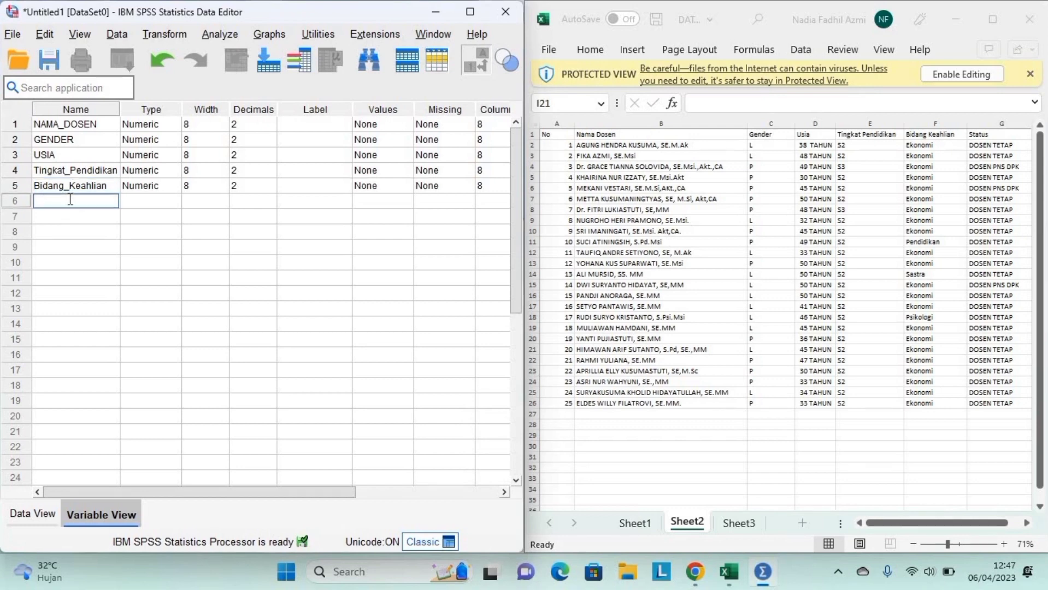
key(Caps_Lock)
text(STATUS)
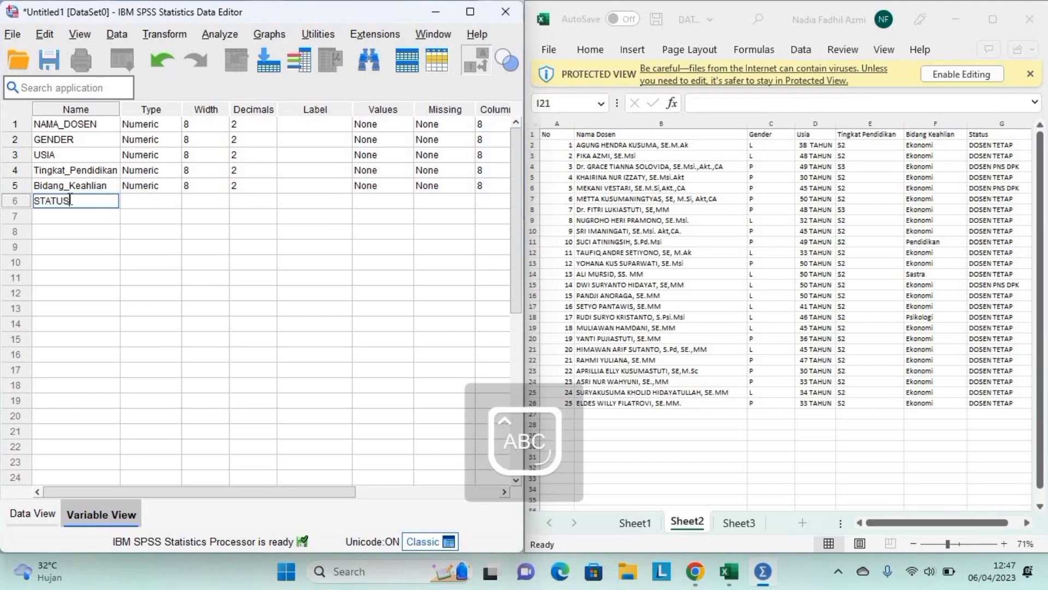
key(Caps_Lock)
click(167, 208)
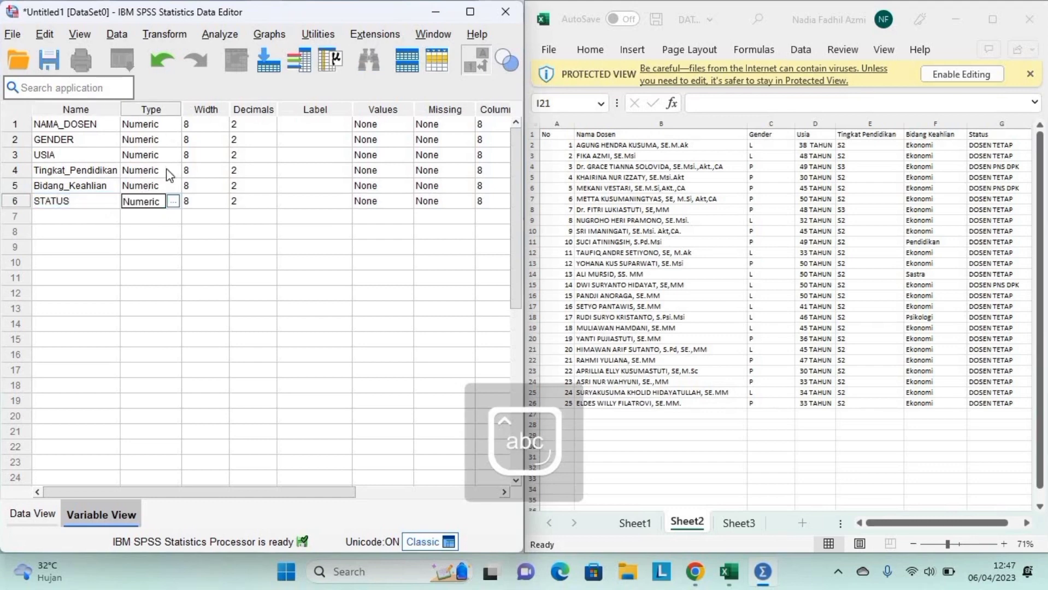
- Change the variable type of NAMA_DOSEN and GENDER to String
click(177, 124)
click(177, 124)
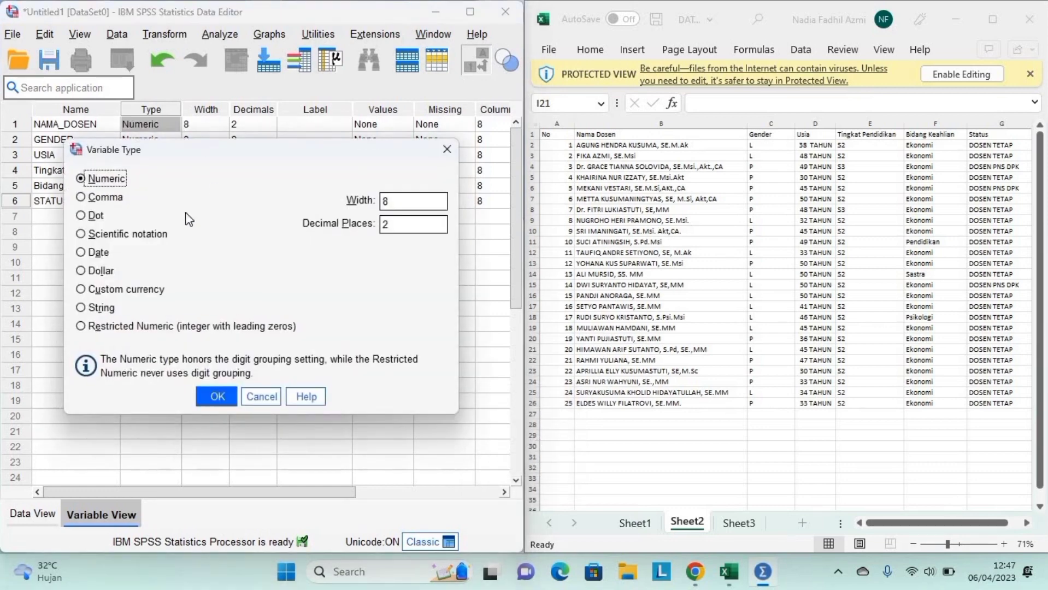
click(103, 308)
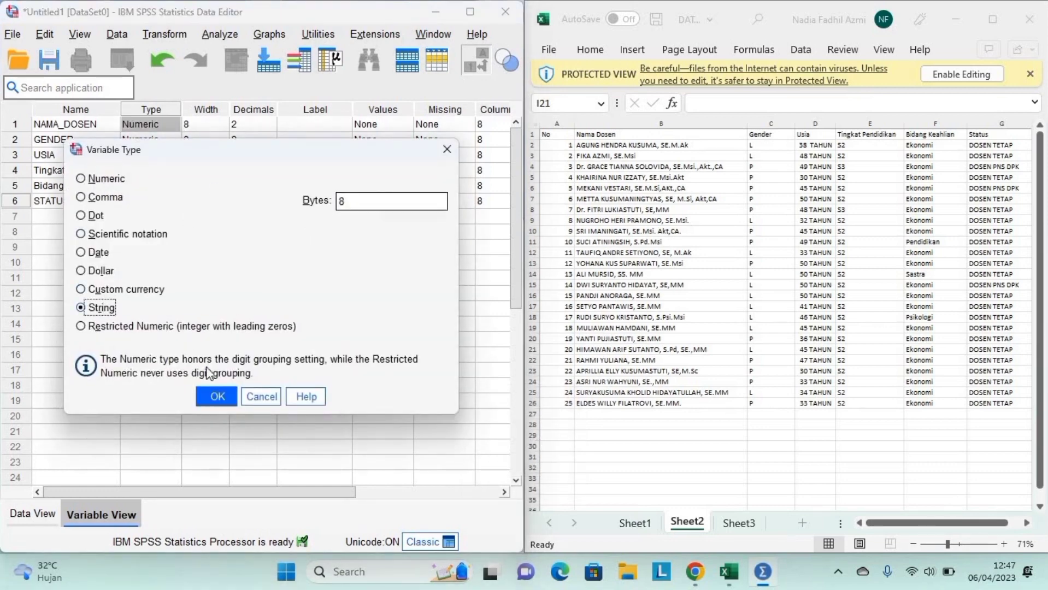
click(217, 397)
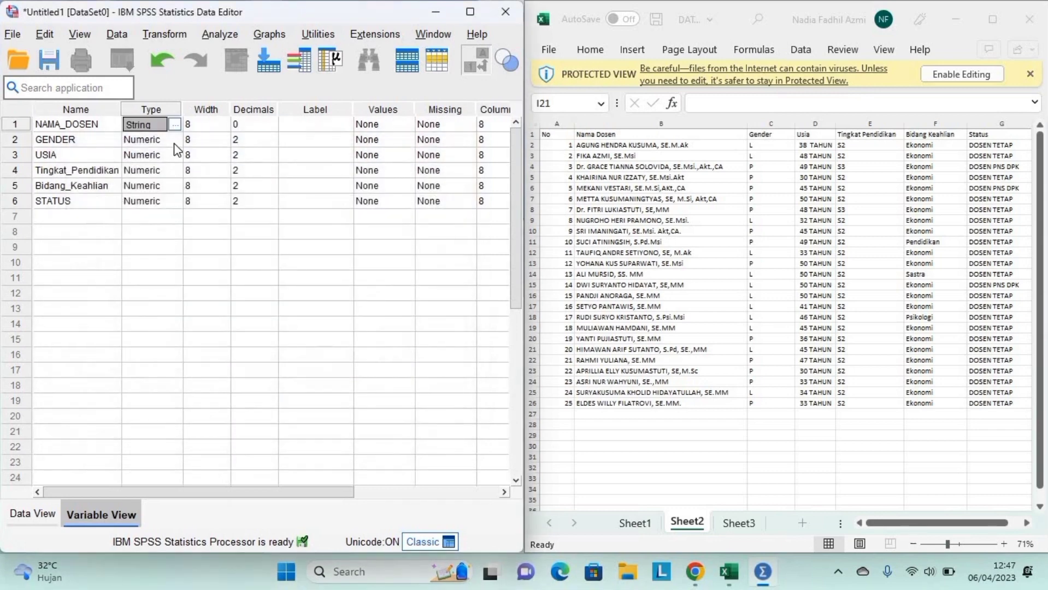
click(174, 142)
click(174, 140)
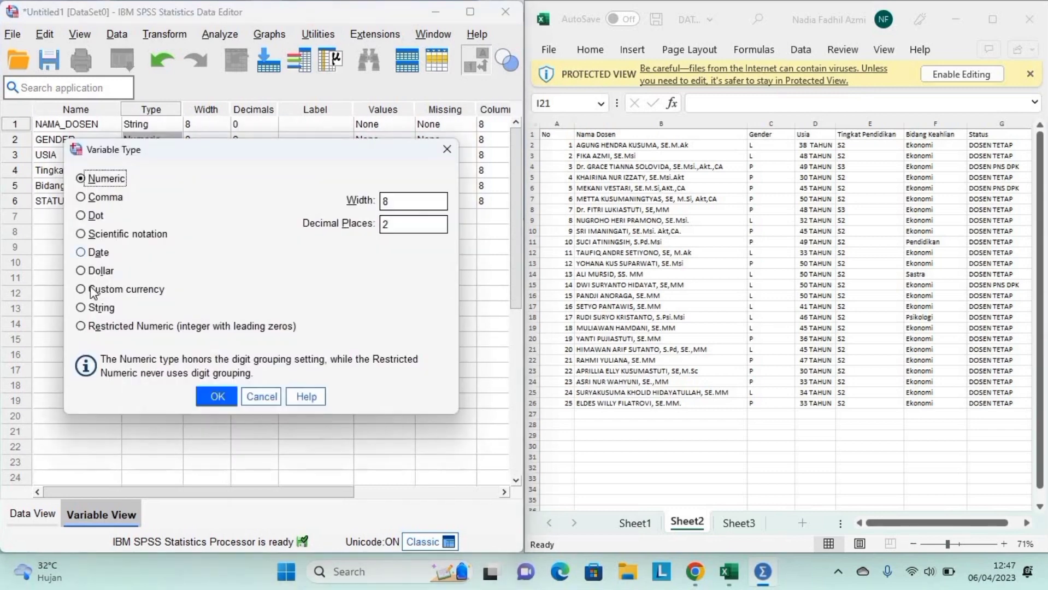
click(92, 310)
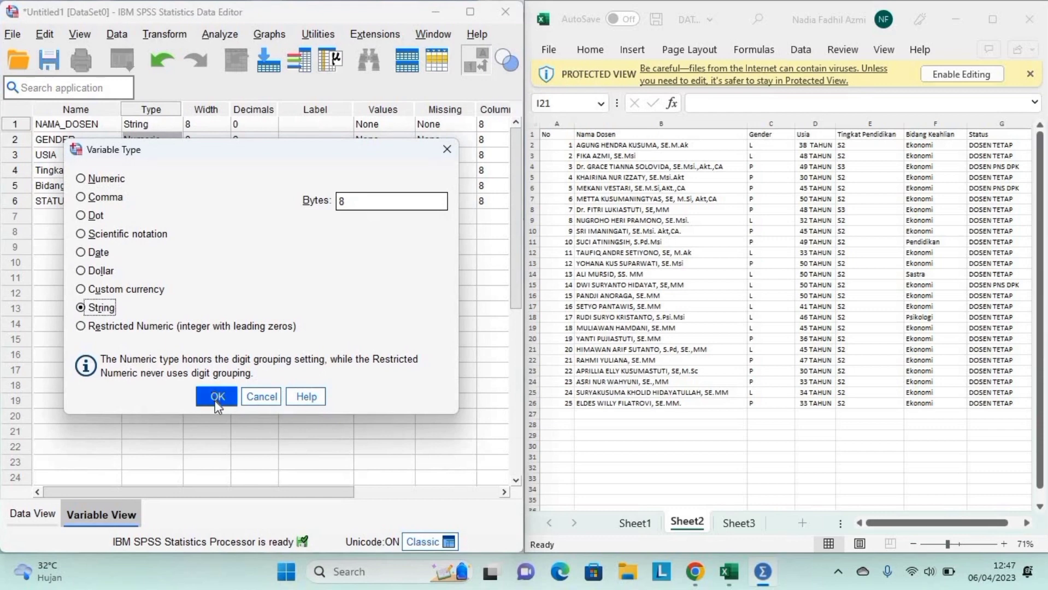
click(217, 401)
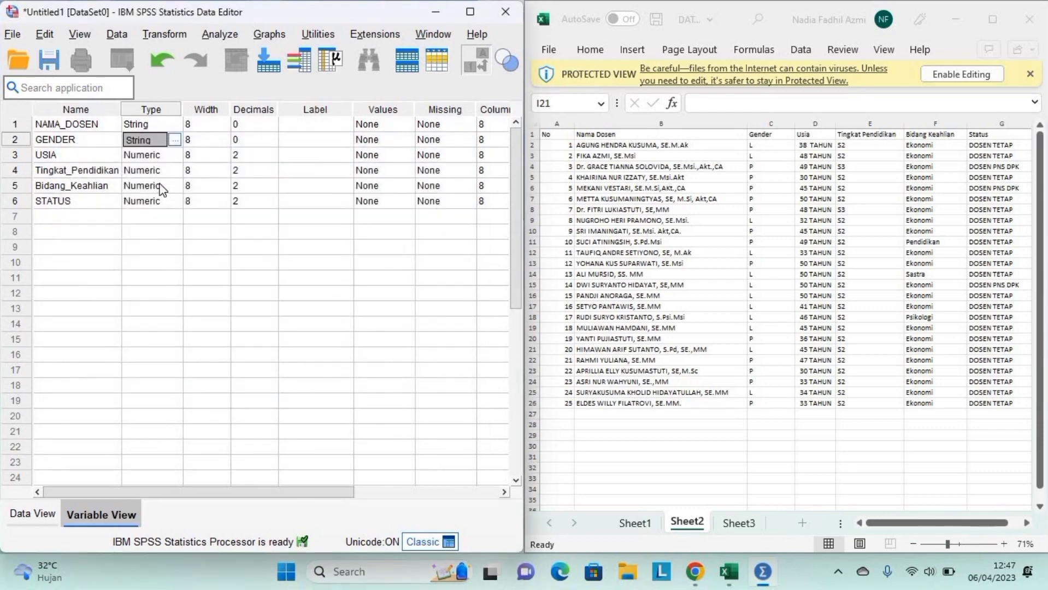
- Change the variable type of Tingkat_Pendidikan and Bidang_Keahlian to String
click(162, 172)
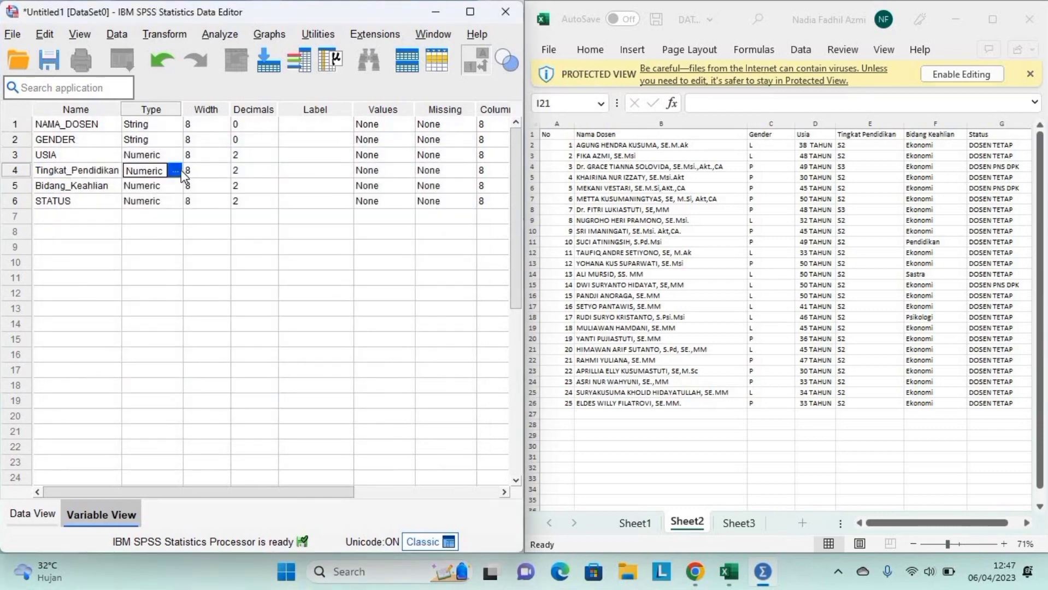
click(181, 171)
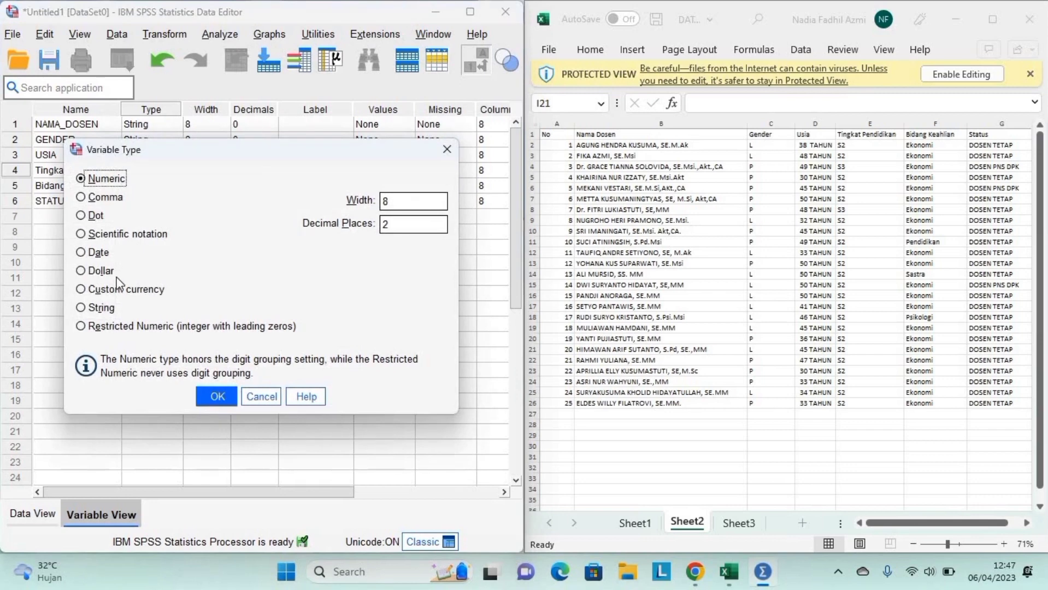
click(98, 309)
click(200, 394)
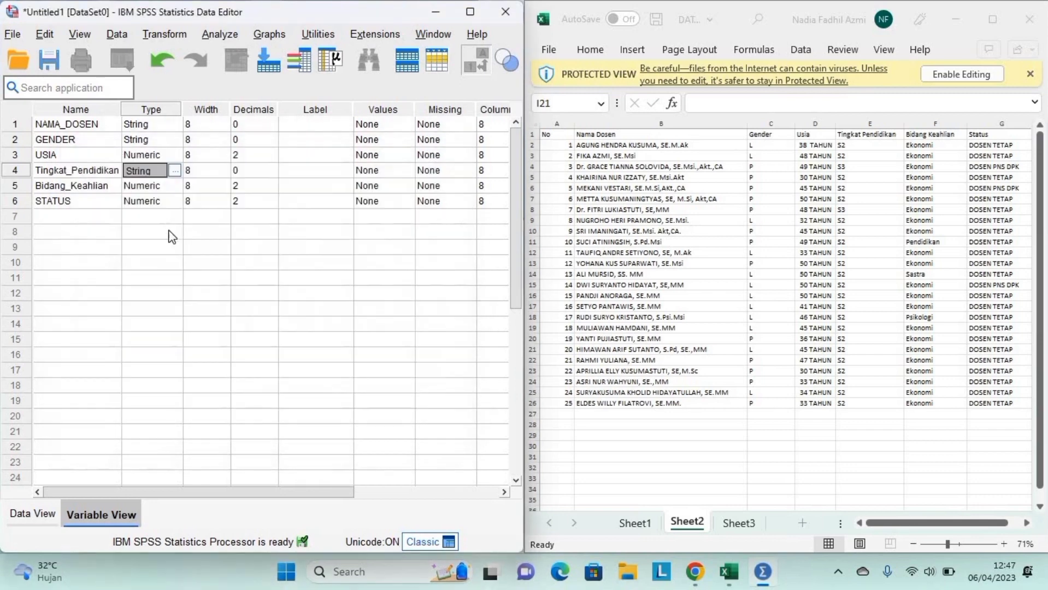
click(171, 189)
click(171, 188)
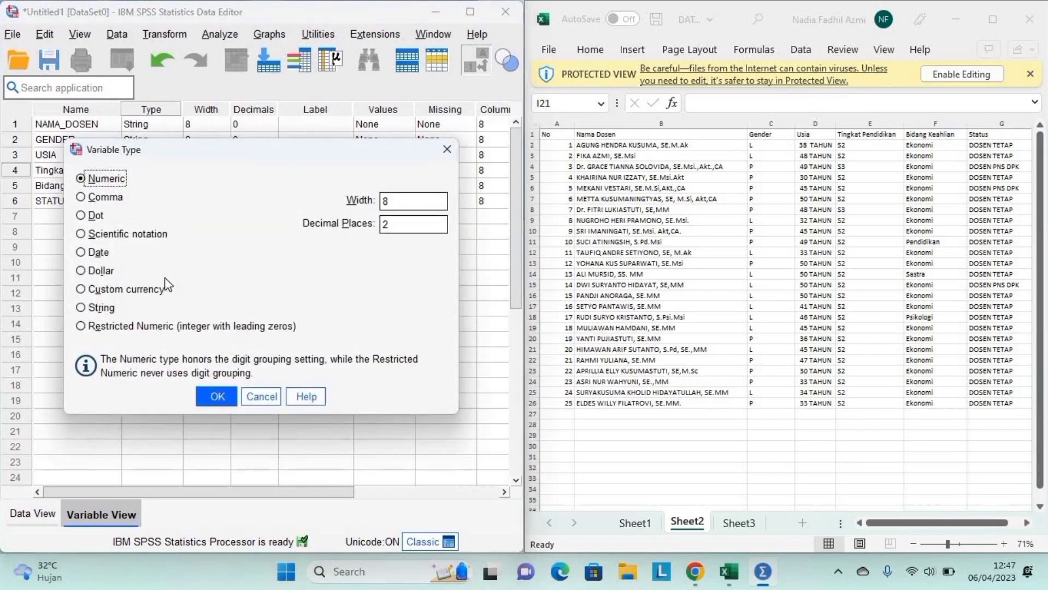
click(94, 308)
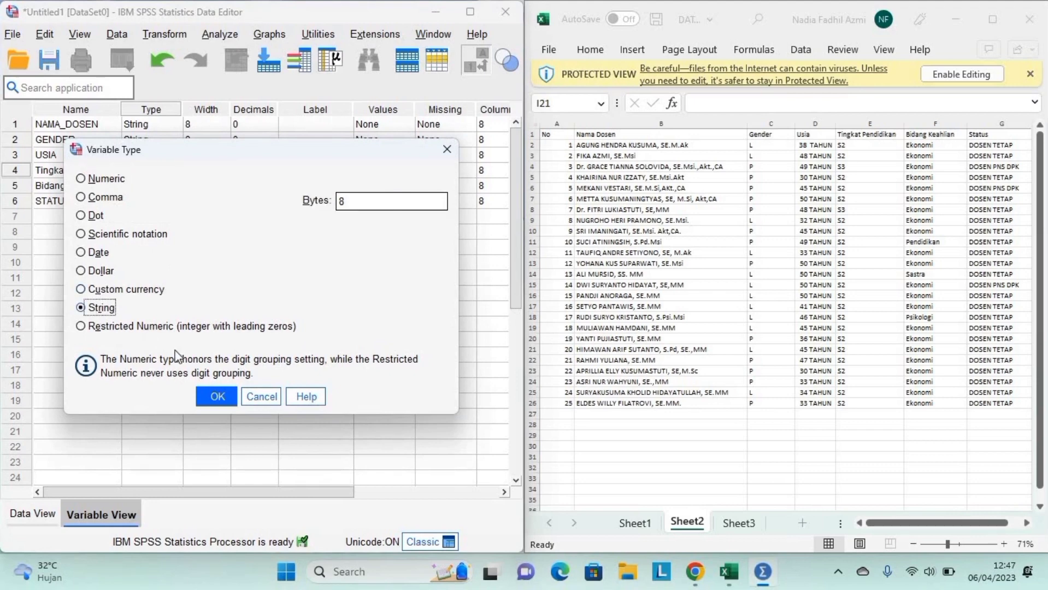
click(217, 396)
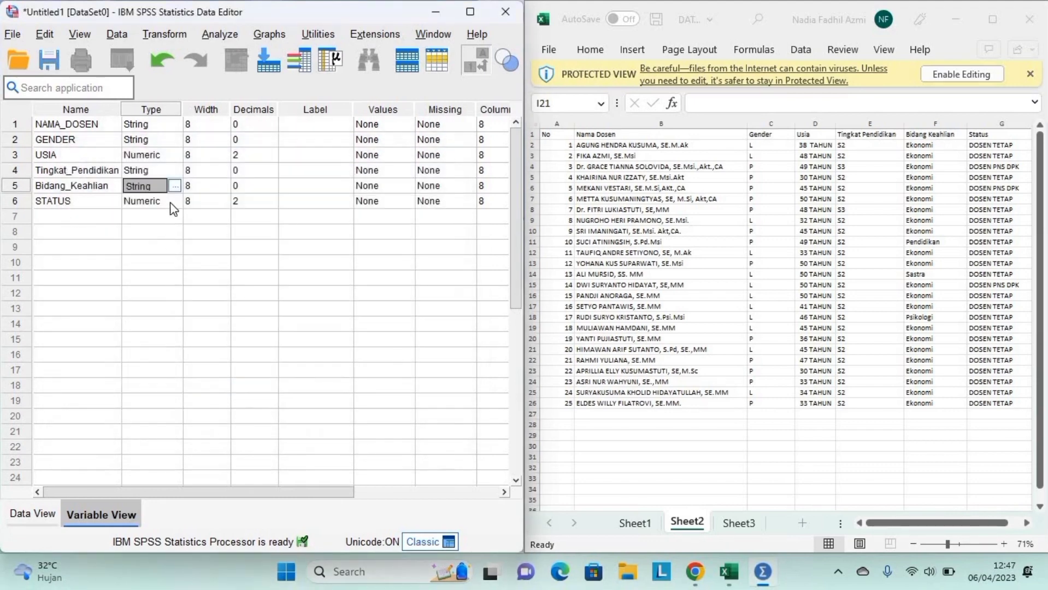
- Change the variable type of STATUS to String
click(164, 201)
click(174, 201)
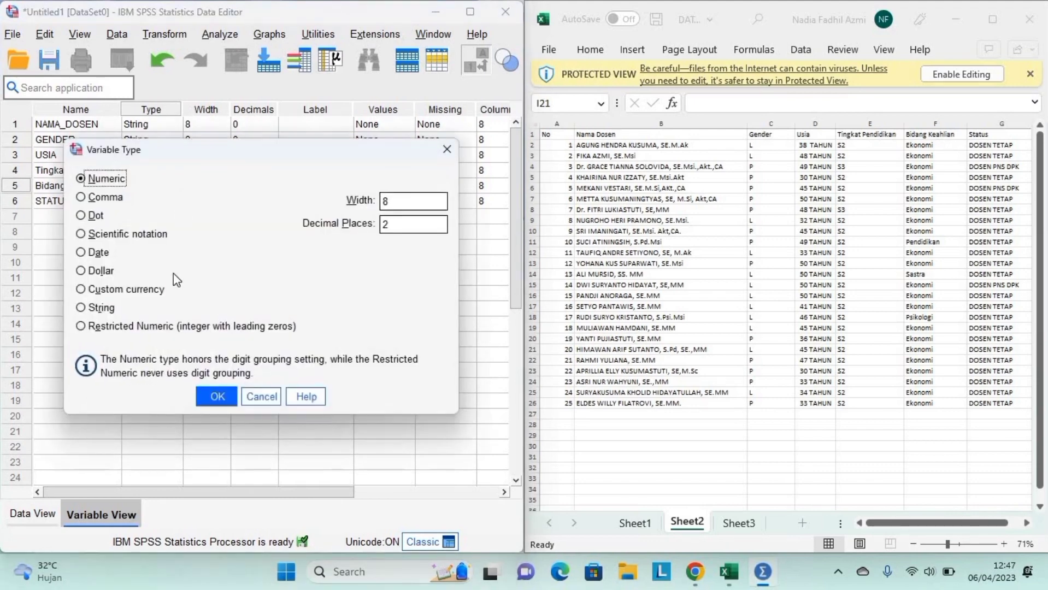
click(113, 310)
click(202, 389)
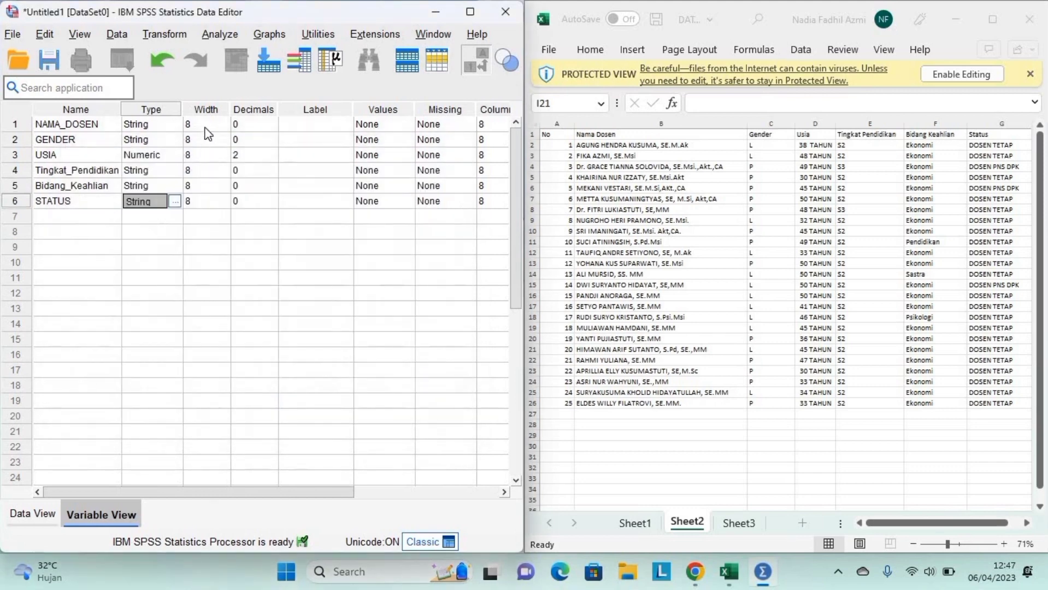
- Set the width of the NAMA_DOSEN variable to 35
click(209, 124)
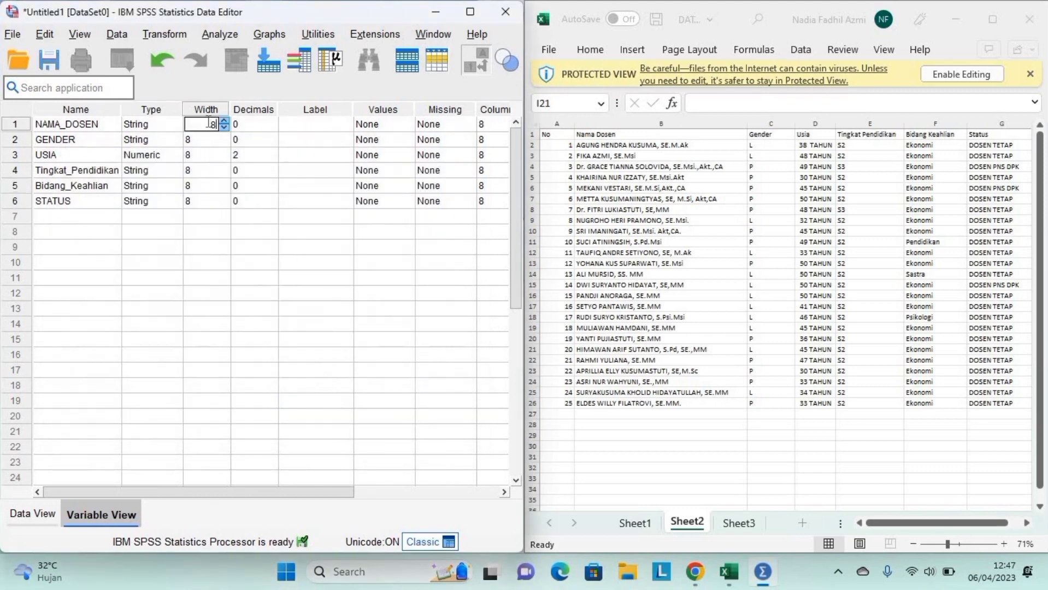
key(BackSpace)
text(35)
- Set the number of decimals for the USIA variable to 0
click(258, 146)
double_click(260, 154)
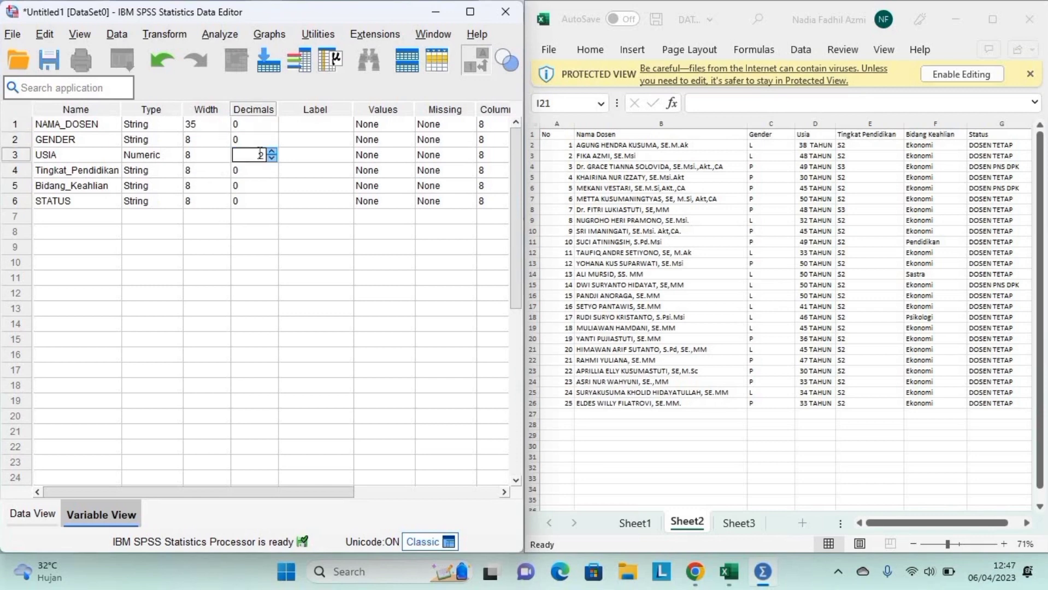
text(0)
scroll(455, 164, right, 3)
scroll(455, 164, left, 3)
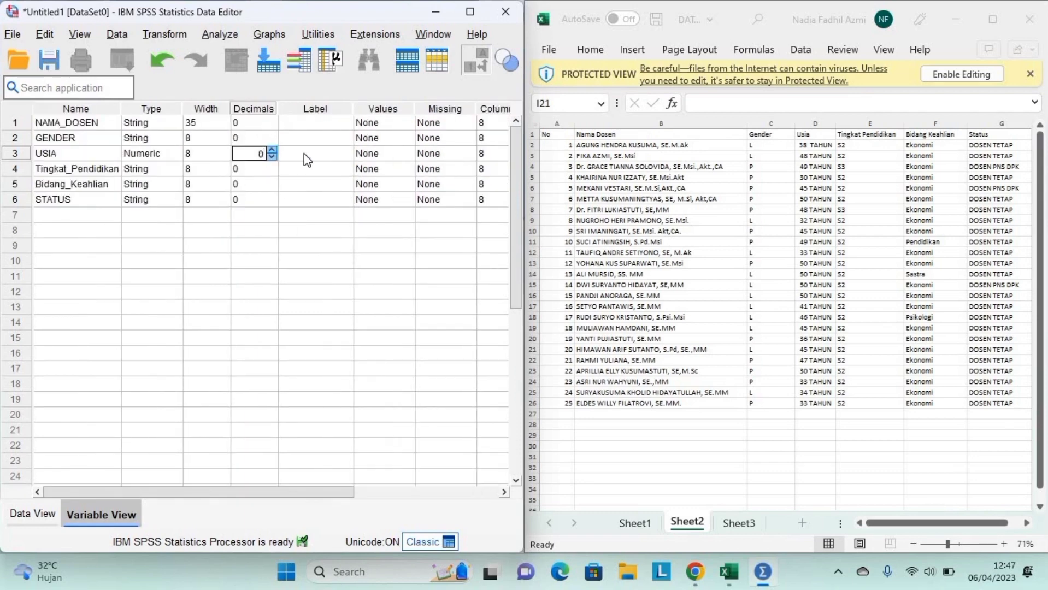
- Label the NAMA_DOSEN variable "Nama Dosen" and the GENDER variable "Gender"
click(317, 137)
click(317, 122)
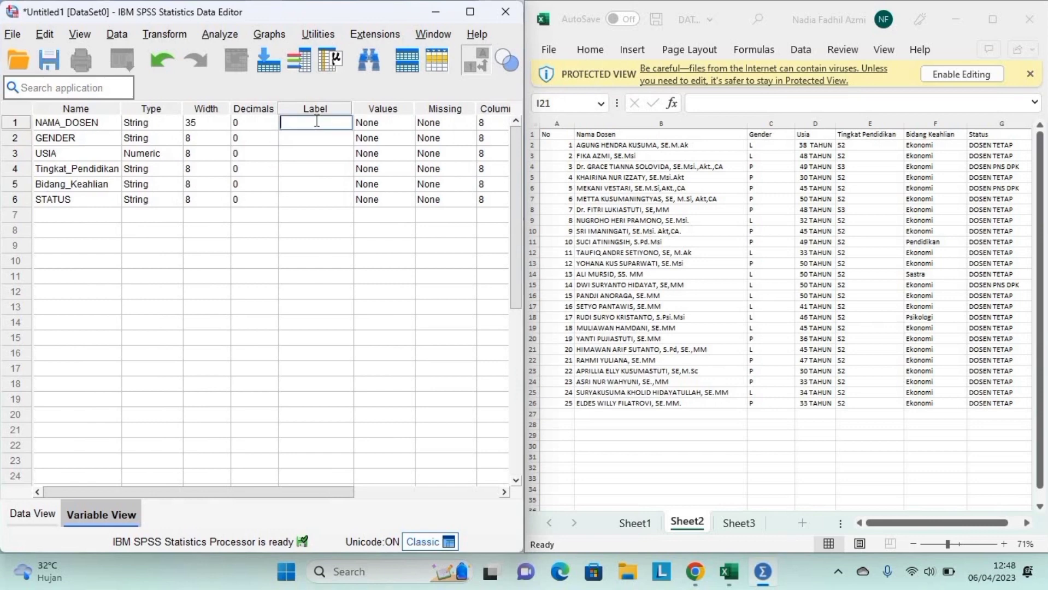
text(Nama )
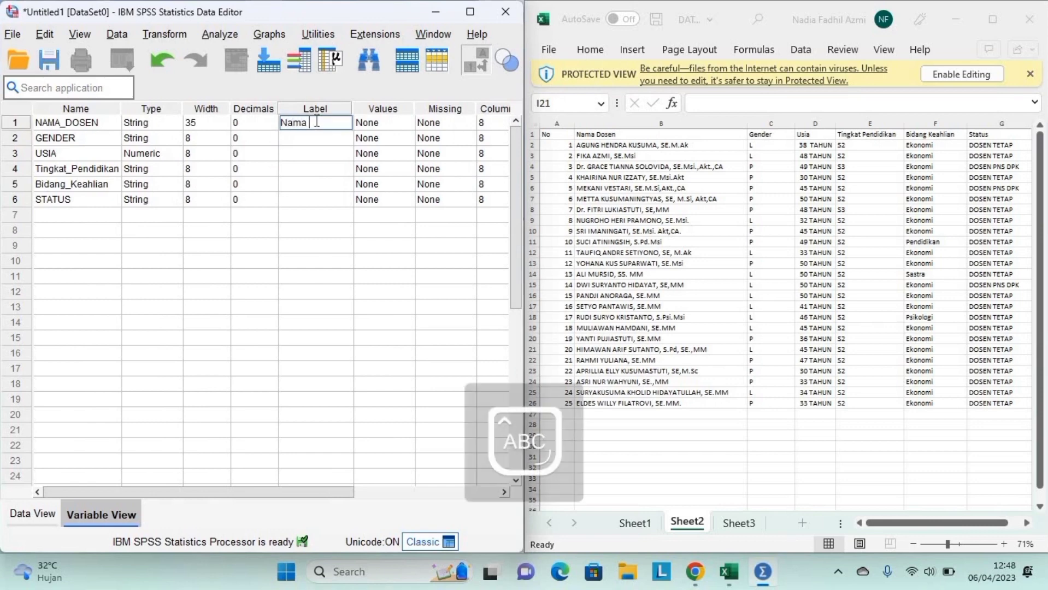
text(Dosen)
key(Return)
key(Caps_Lock)
text(G)
key(Caps_Lock)
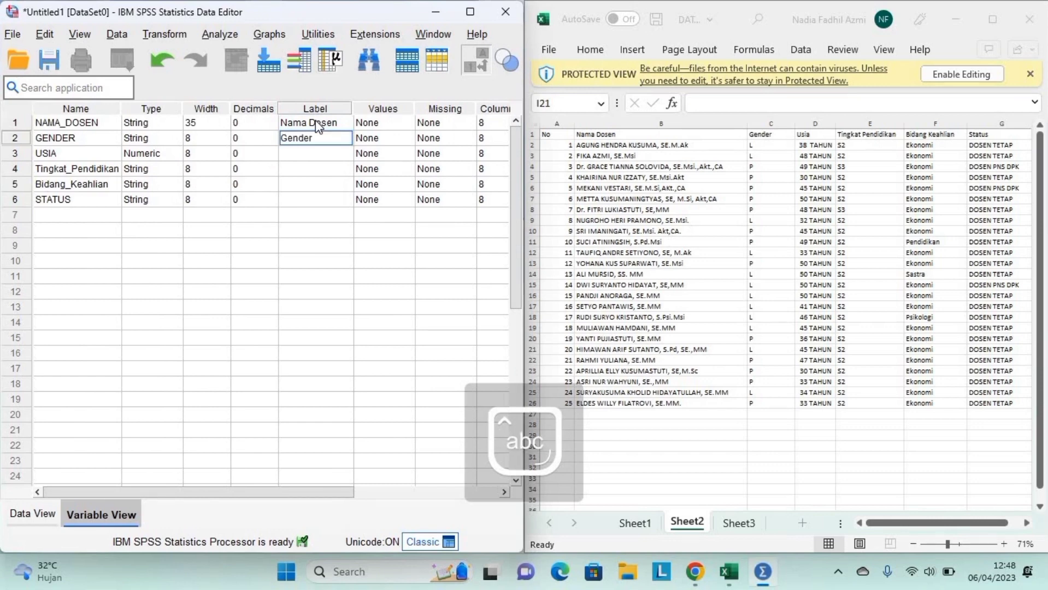
key(Return)
- Label the USIA variable "Usia"
key(Caps_Lock)
text(U)
key(Caps_Lock)
text(s)
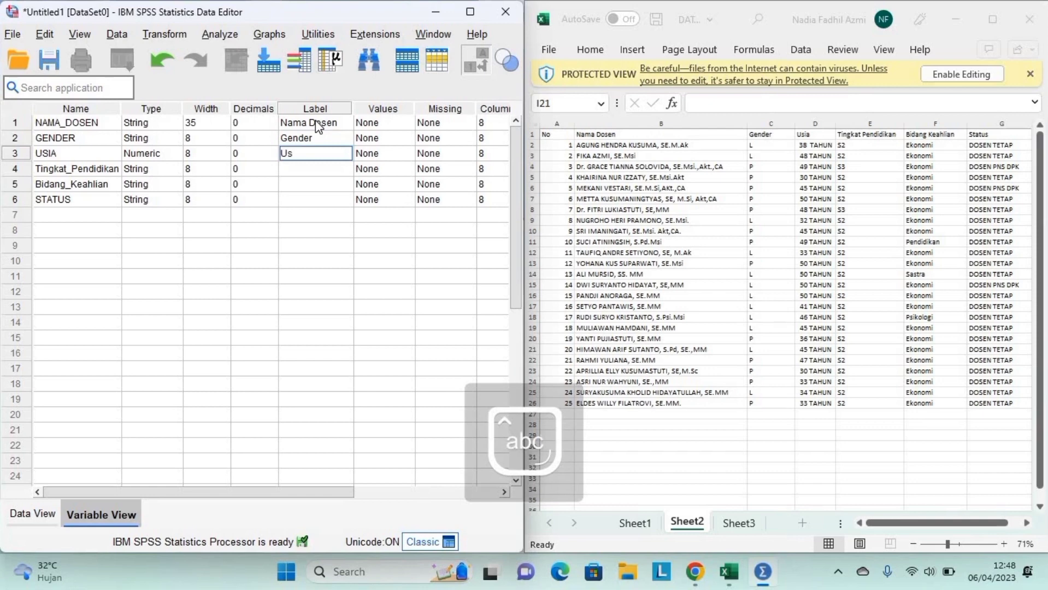
text(ia)
key(Return)
- Label the Tingkat_Pendidikan variable "Tingkat Pendidikan"
key(Caps_Lock)
text(T)
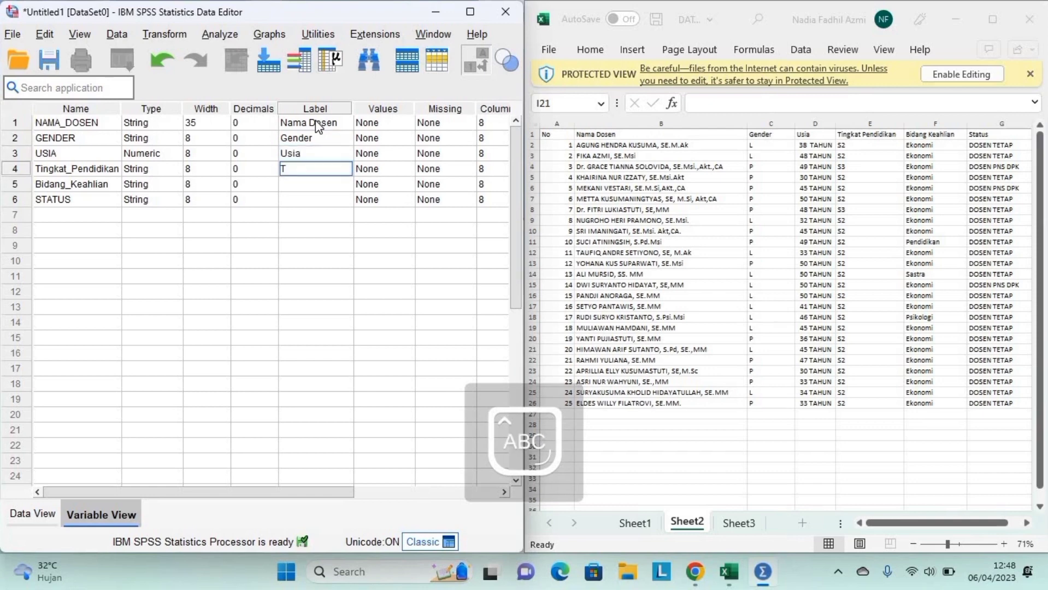
key(Caps_Lock)
text(ingkat)
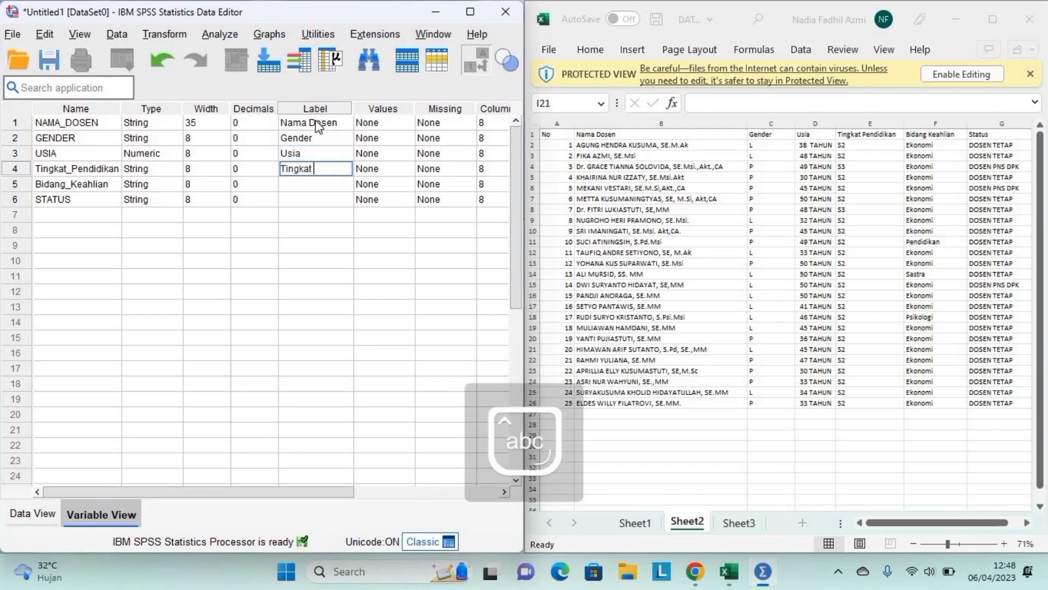
text( Pendidika)
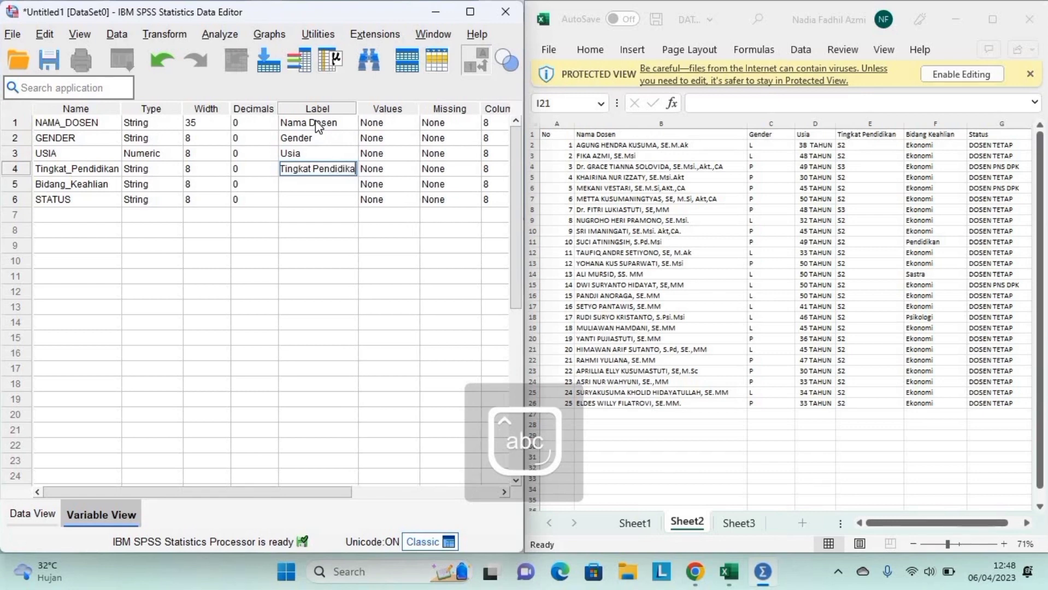
text(n)
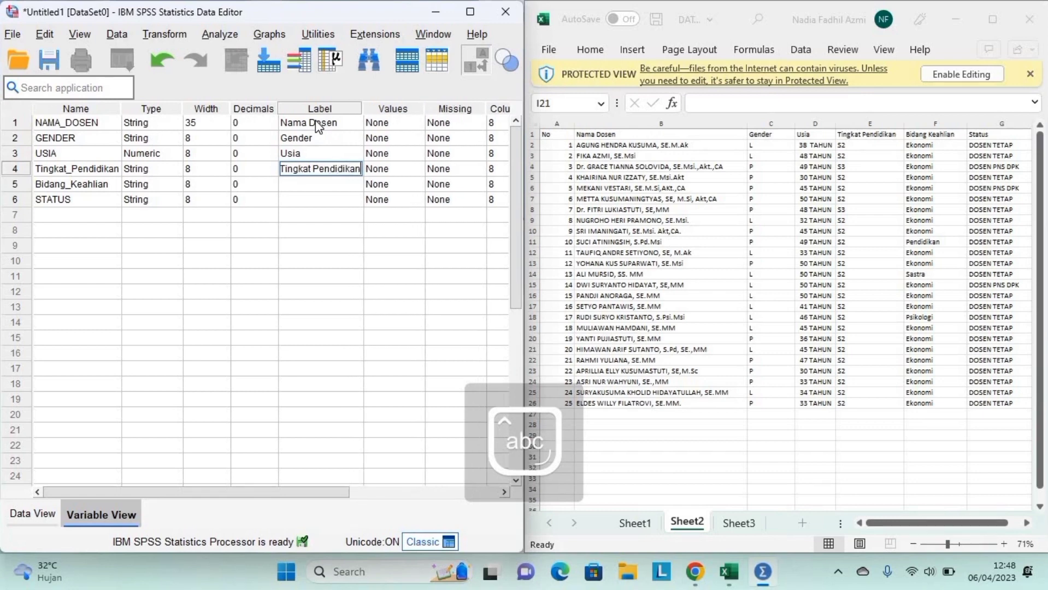
- Label the Bidang_Keahlian variable "Bidang Keahlian"
click(331, 185)
key(Caps_Lock)
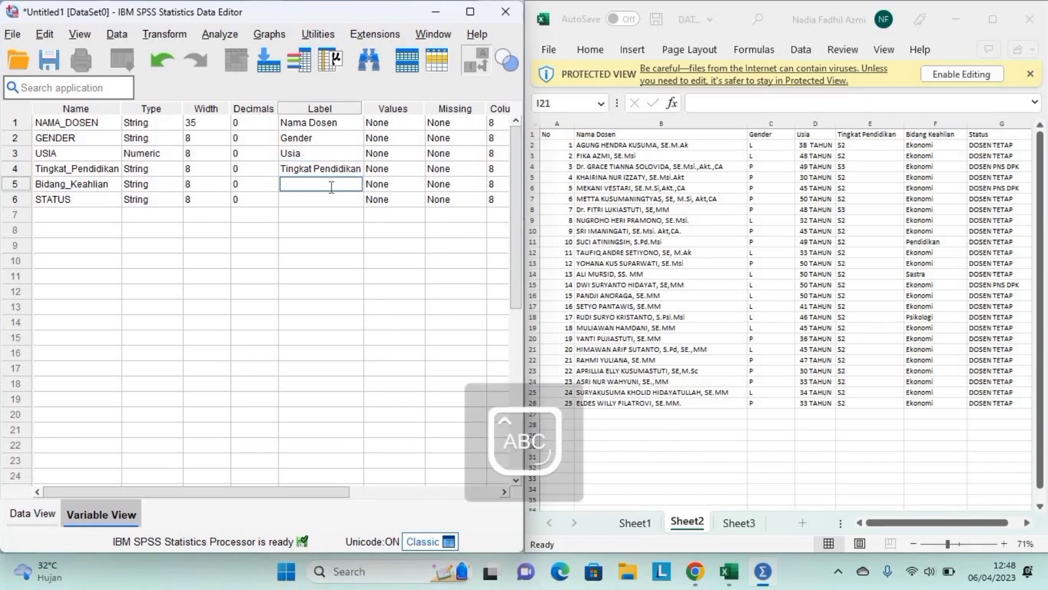
text(B)
key(Caps_Lock)
text(idang)
key(Caps_Lock)
text(K)
key(Caps_Lock)
text(eahlia)
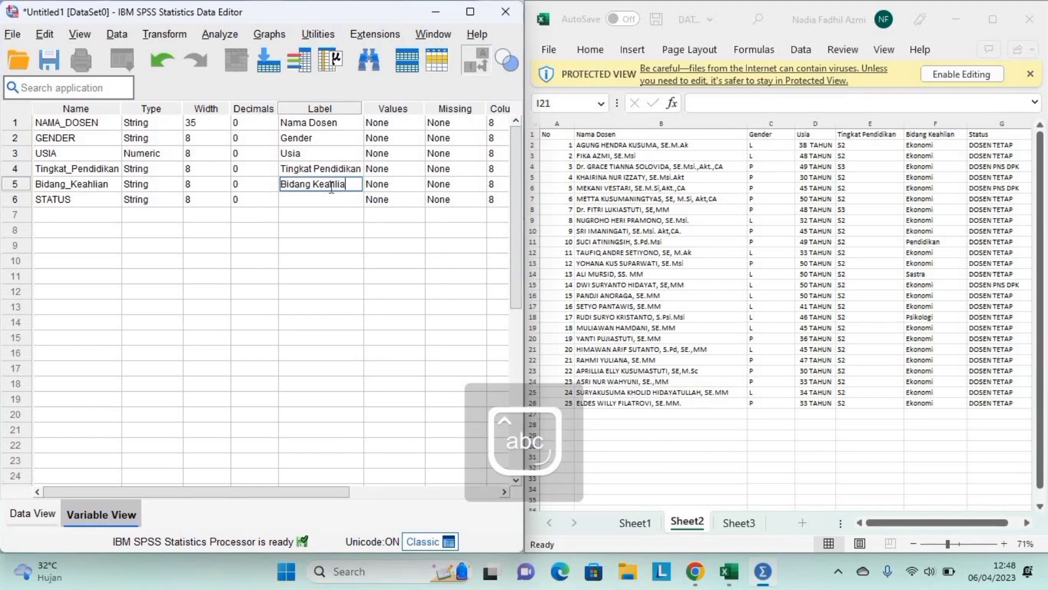
text(n)
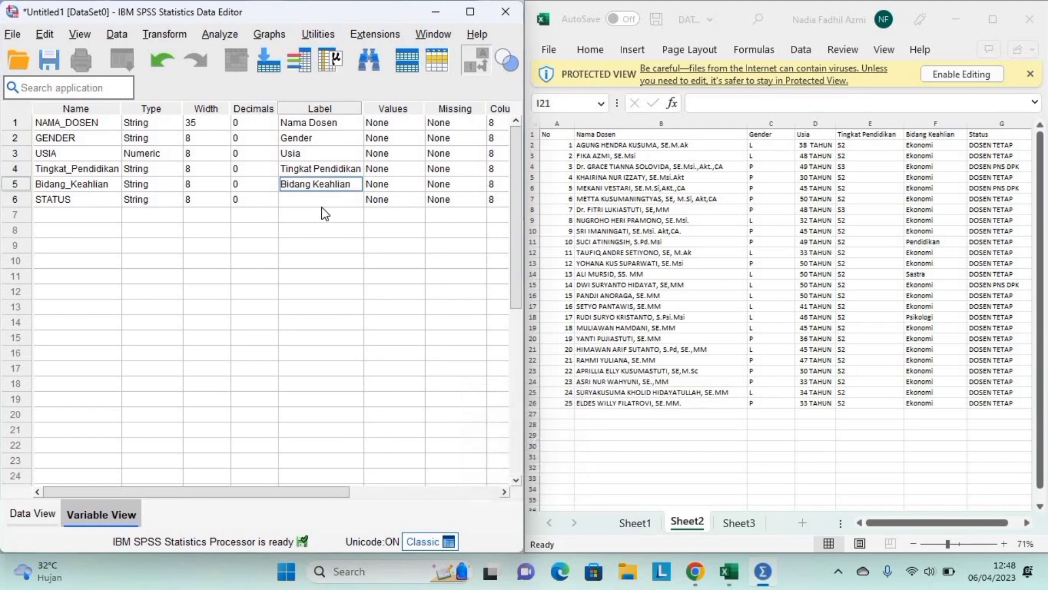
click(324, 210)
key(Caps_Lock)
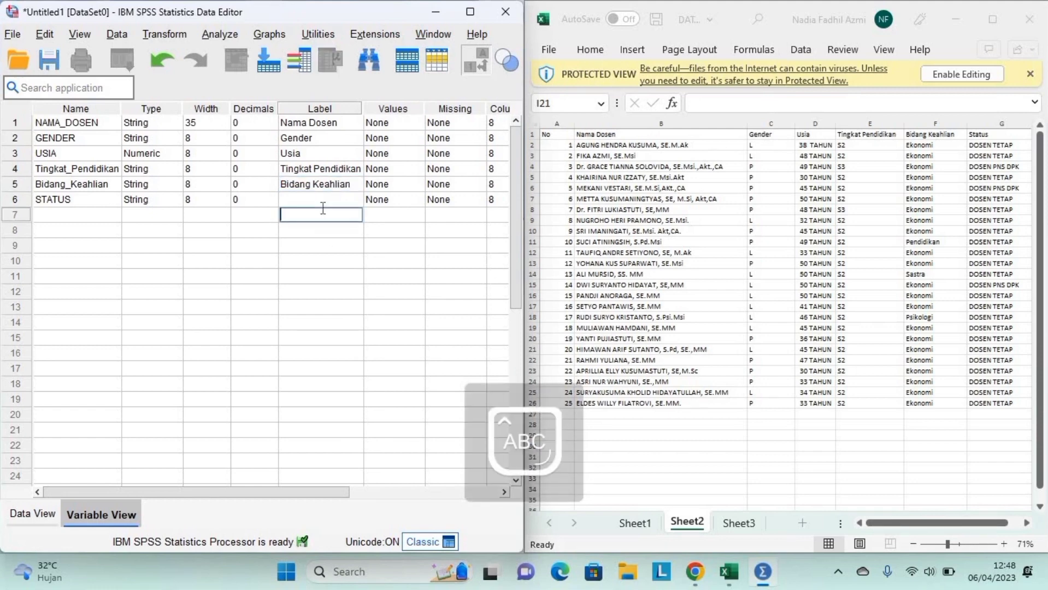
text(S)
key(Caps_Lock)
text(tatus)
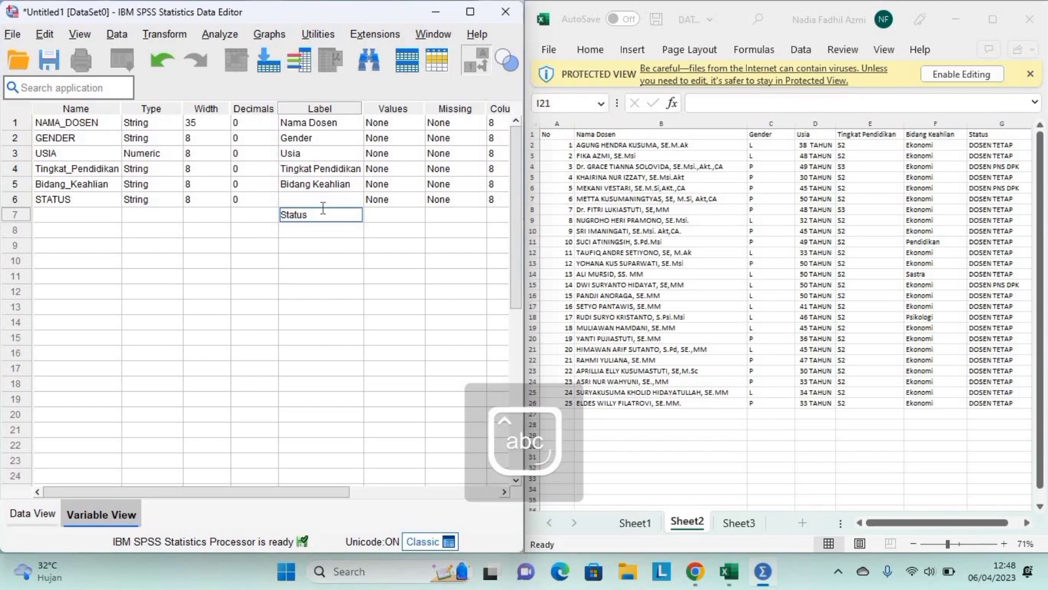
key(BackSpace)
key(BackSpace)
key(BackSpace)
key(BackSpace)
key(BackSpace)
key(BackSpace)
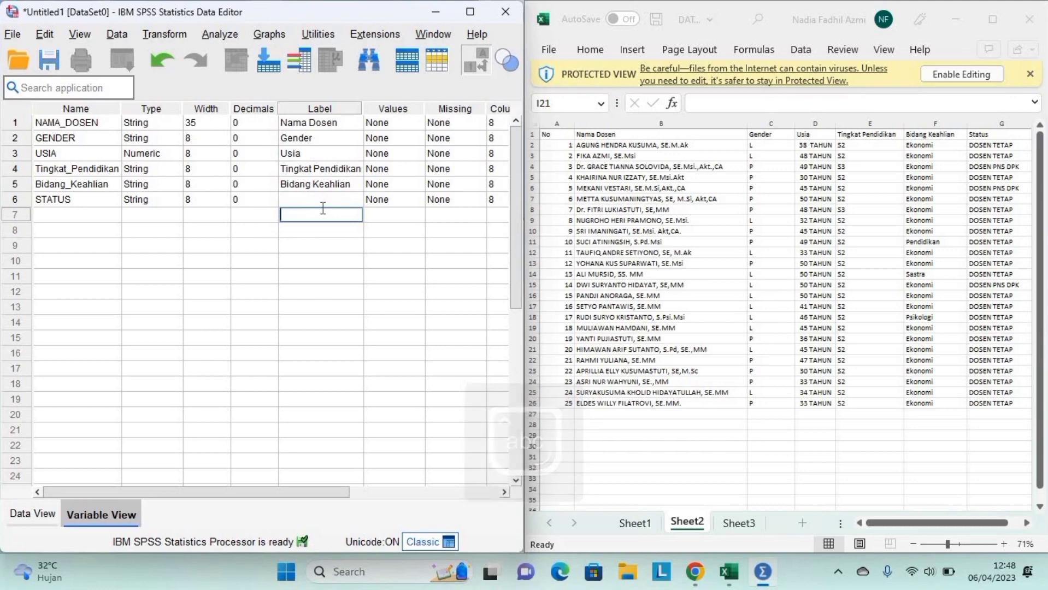
- Label the STATUS variable "Status"
click(330, 200)
key(Caps_Lock)
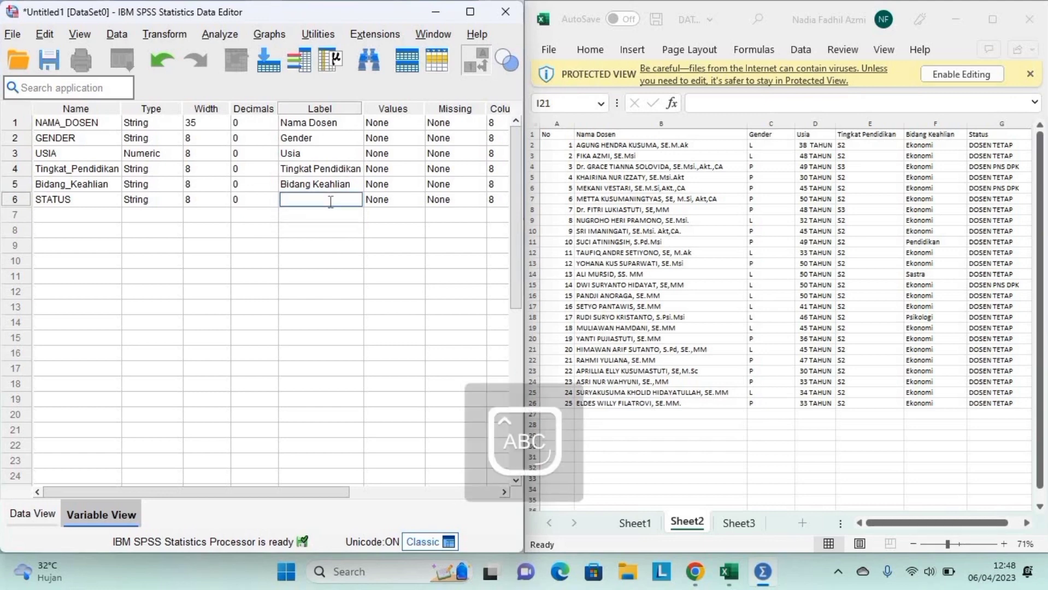
text(S)
key(Caps_Lock)
text(tatus)
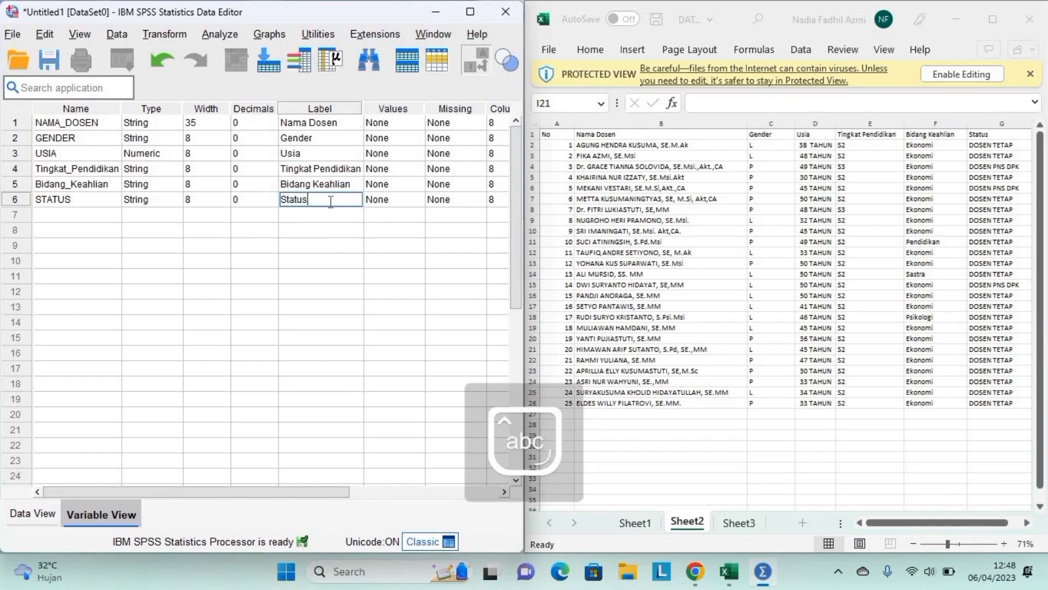
- Open the value labels of the GENDER variable and define value 1 as "PRIA"
click(406, 126)
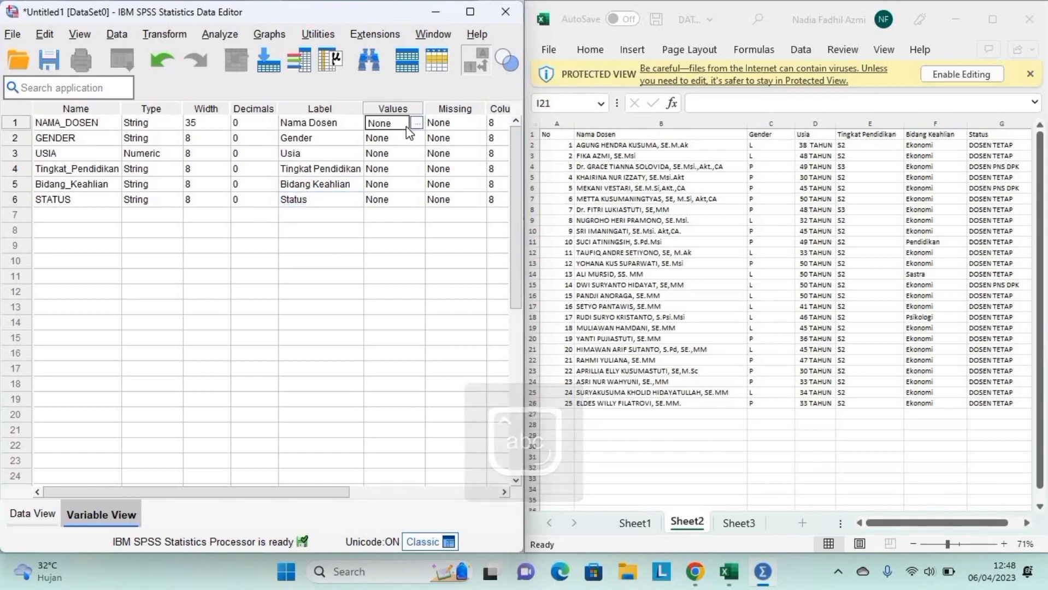
click(409, 137)
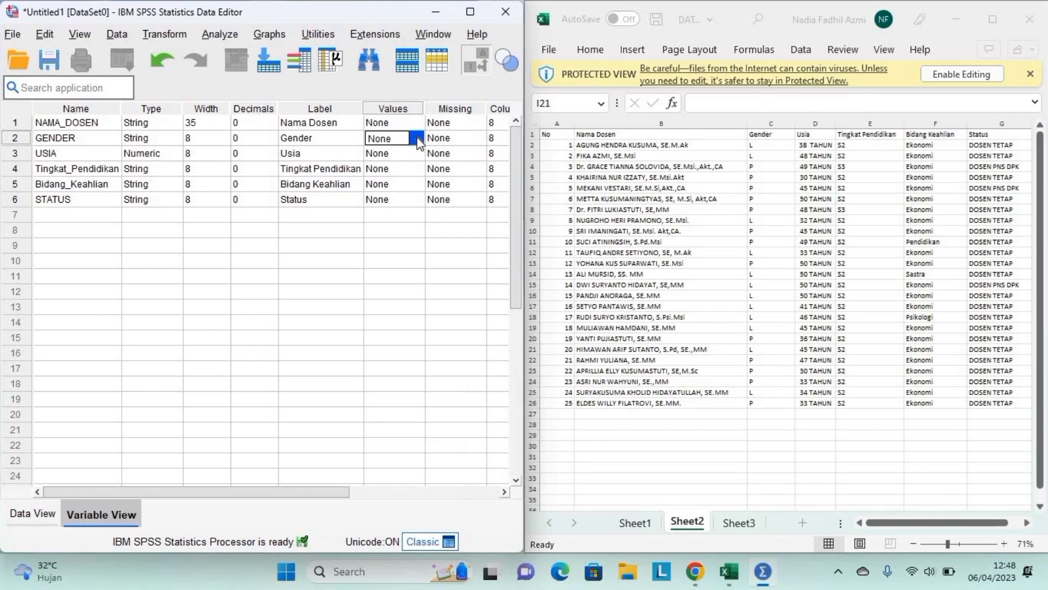
click(417, 138)
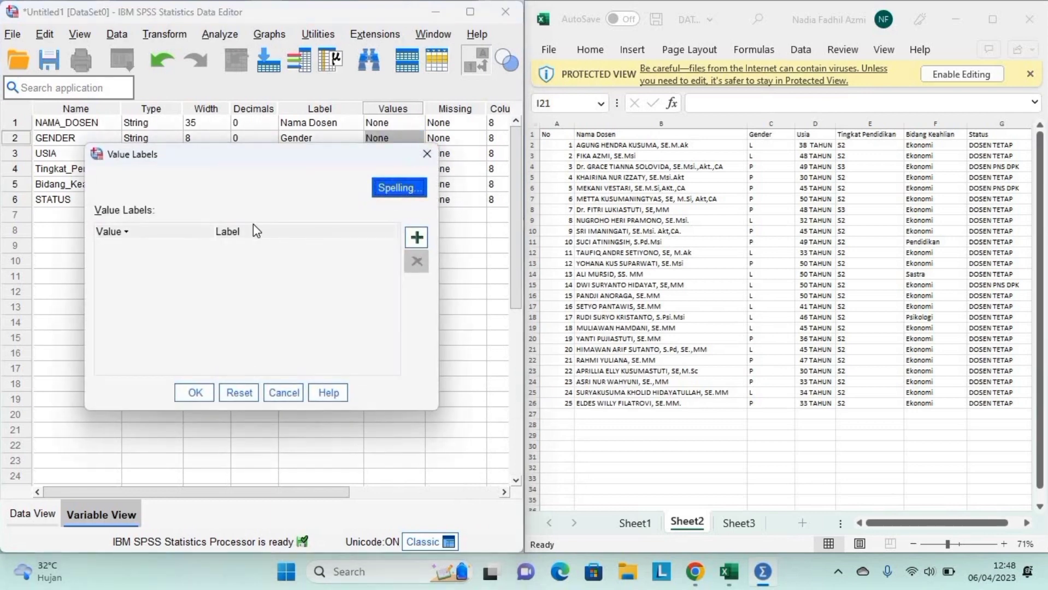
click(417, 234)
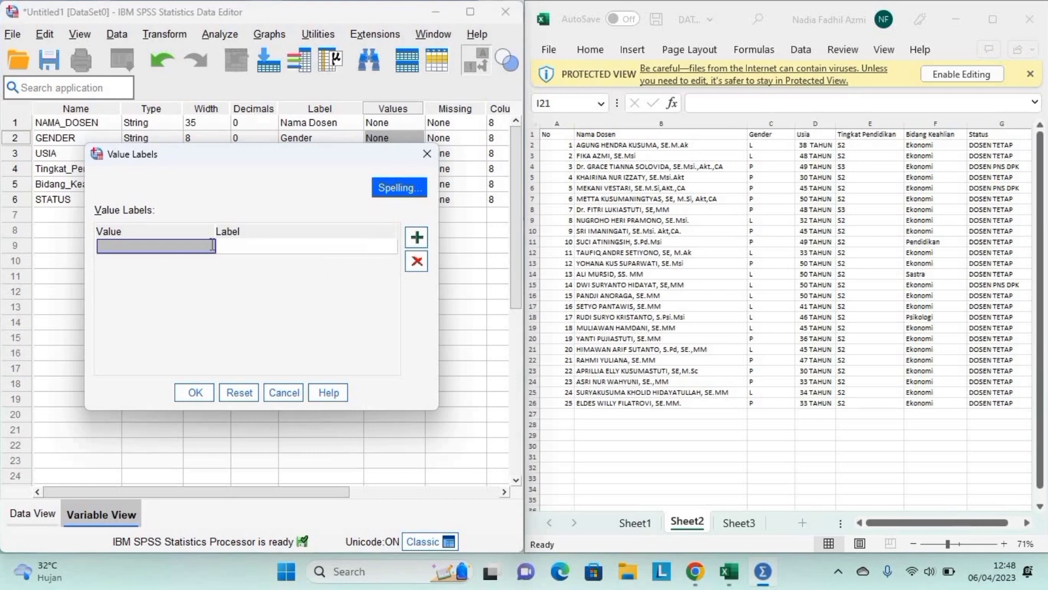
text(1)
click(256, 249)
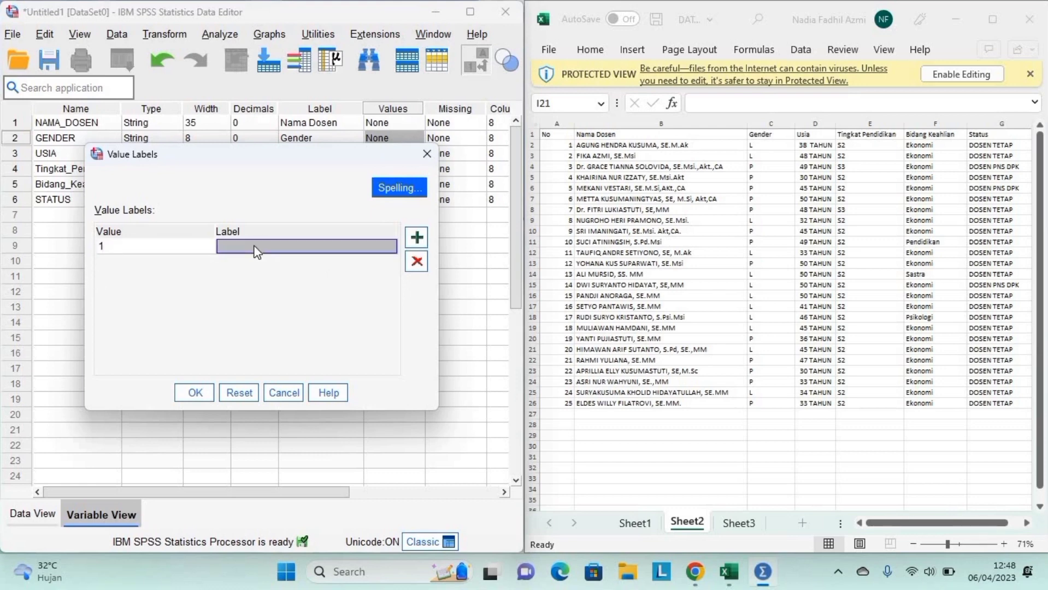
key(Caps_Lock)
text(PRIA)
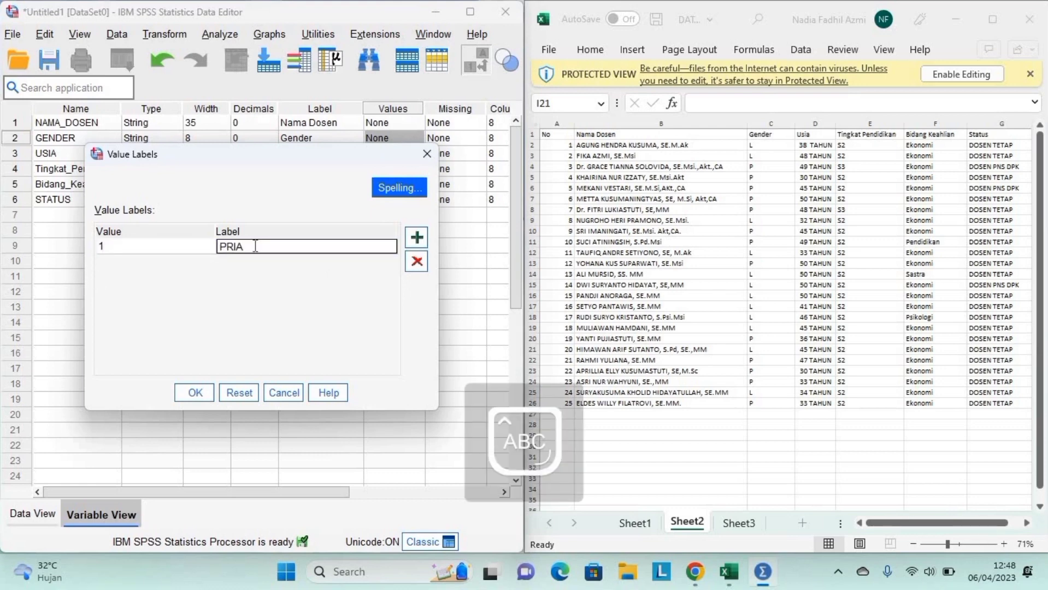
- Add value 2 with the label "WANITA" for GENDER and apply the value labels
click(417, 239)
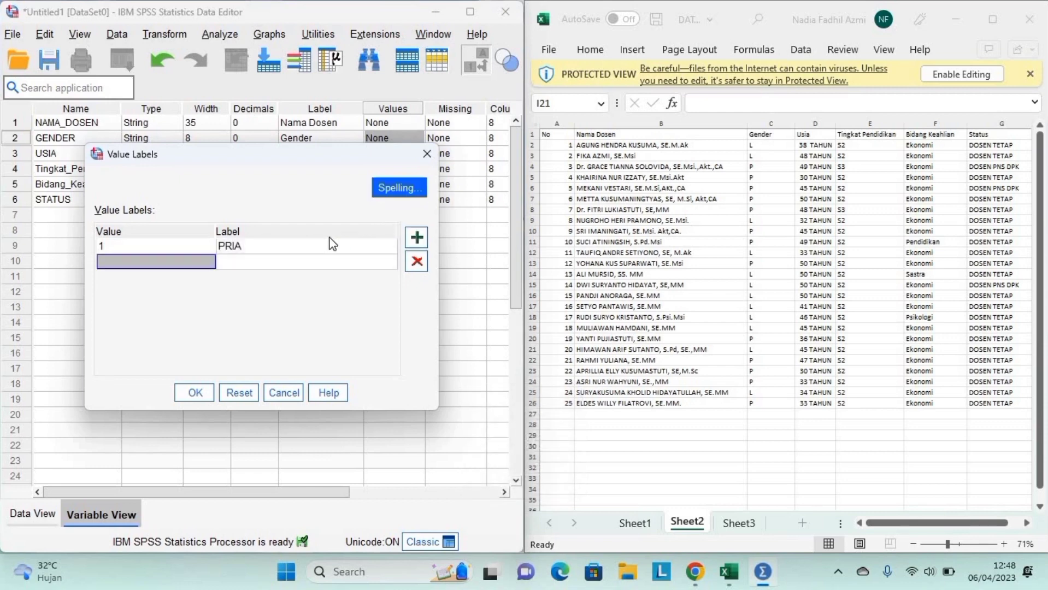
text(2)
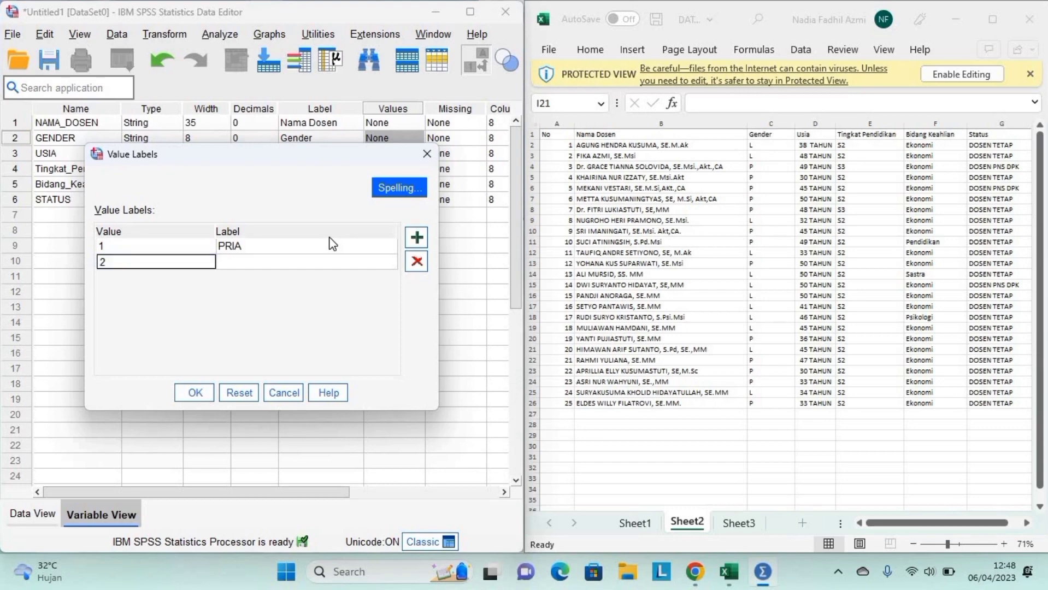
click(326, 260)
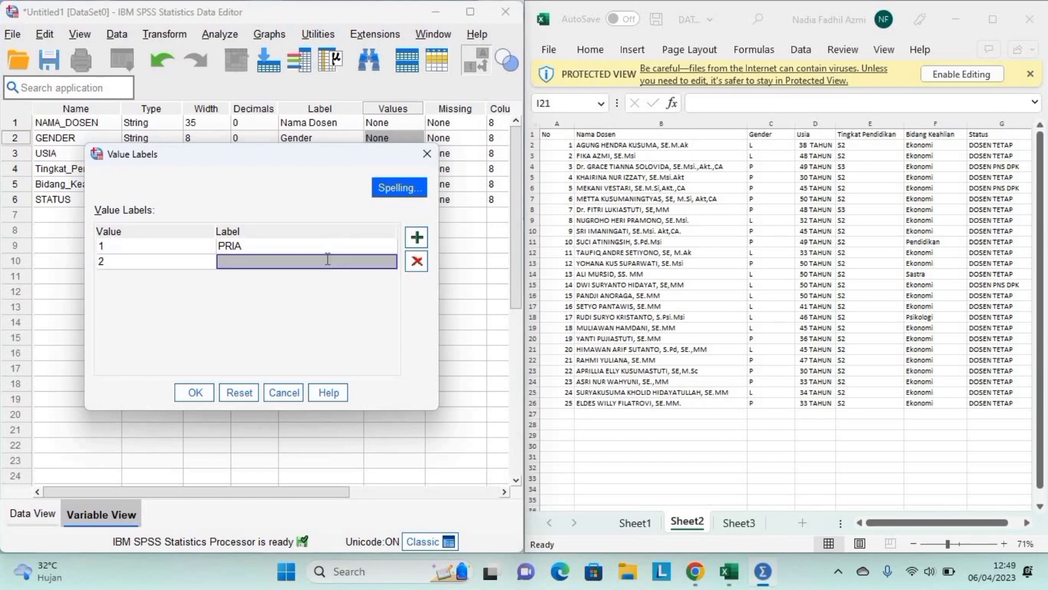
text(WANITA)
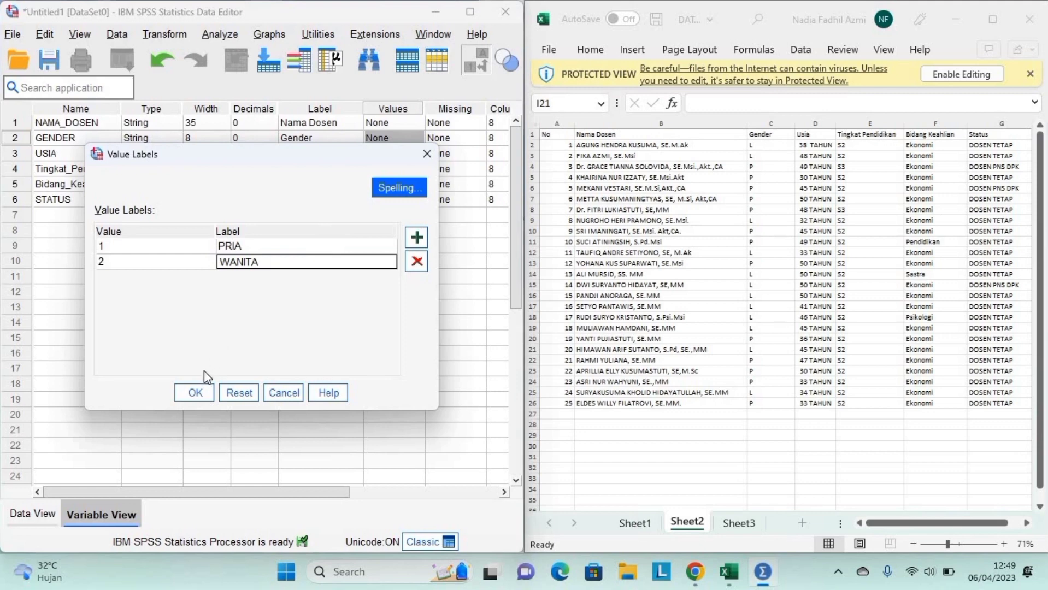
click(201, 391)
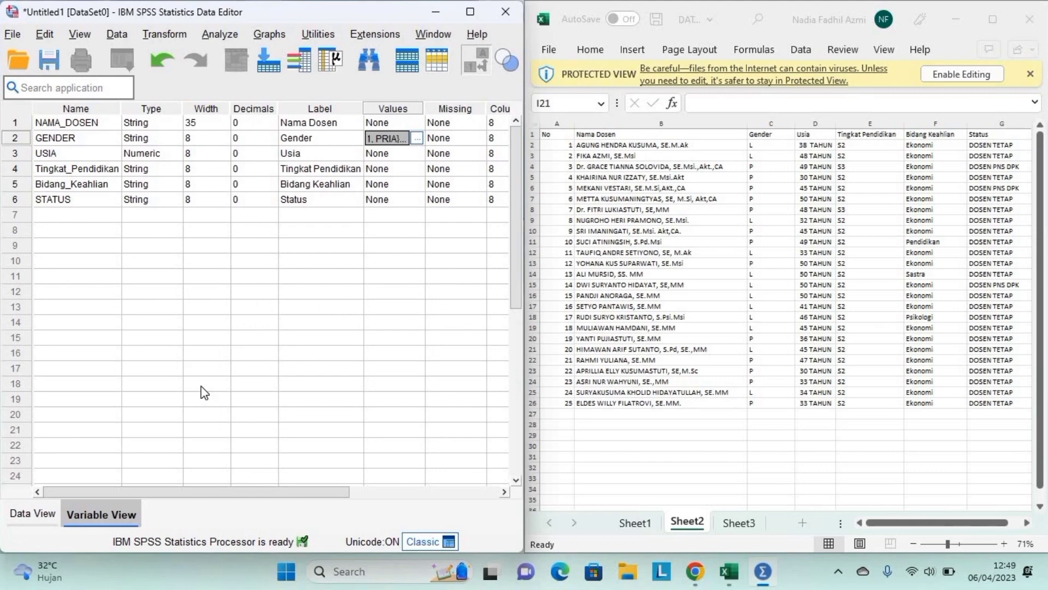
- Open the value labels of the Tingkat_Pendidikan variable and define value 1 as "S2"
click(407, 168)
click(416, 168)
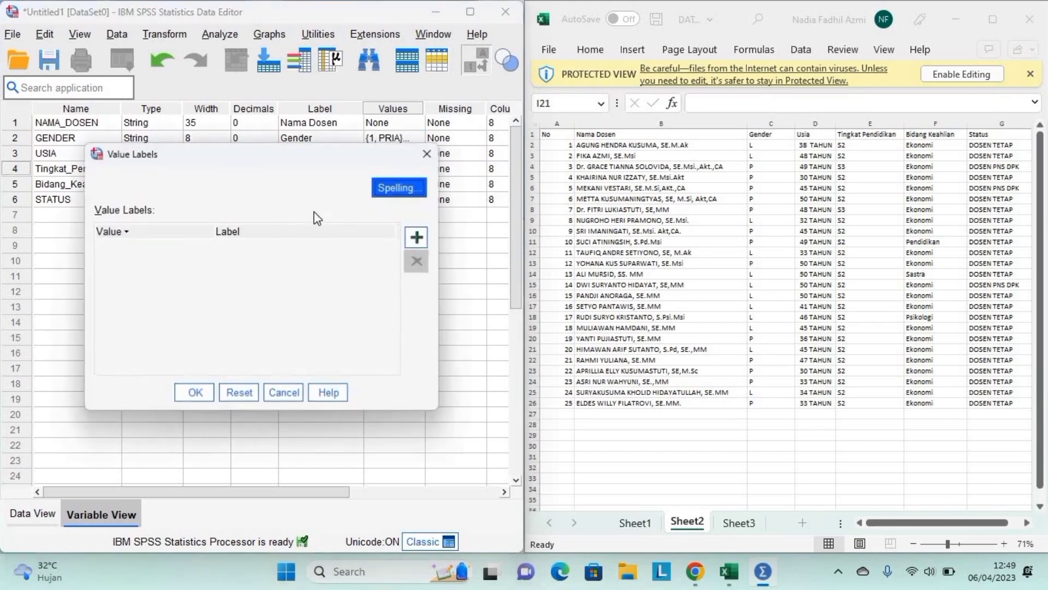
click(416, 237)
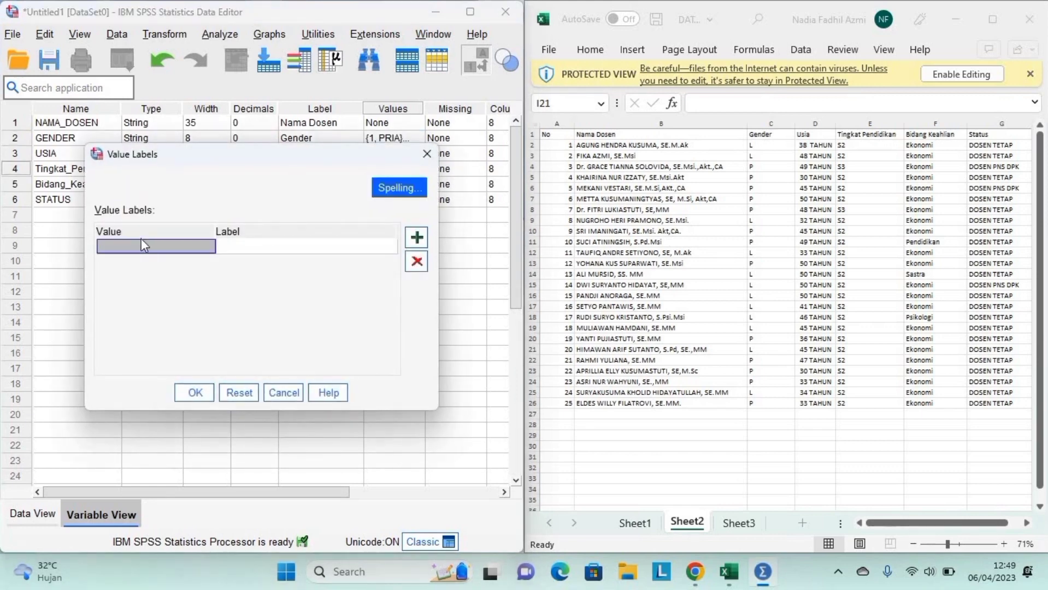
text(1)
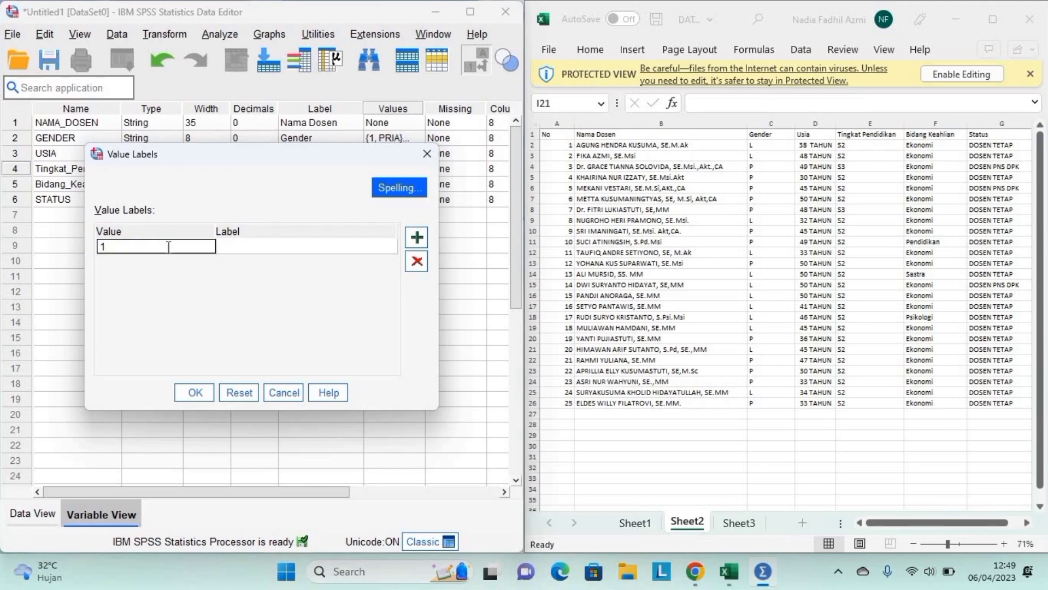
click(234, 246)
text(S)
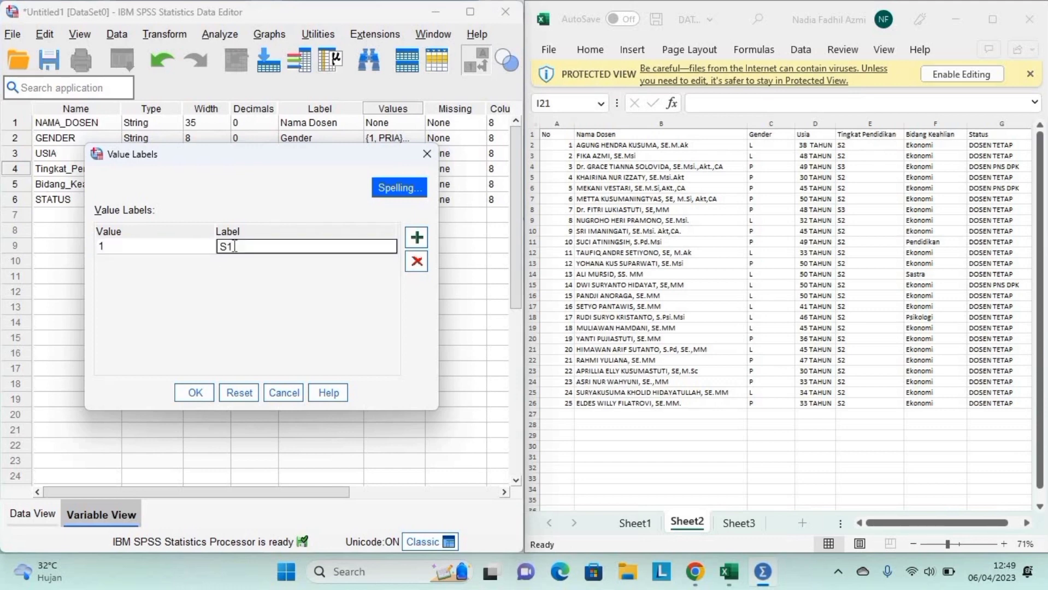
text(2)
- Add value 2 with the label "S3" for Tingkat_Pendidikan and apply the value labels
click(426, 237)
text(2)
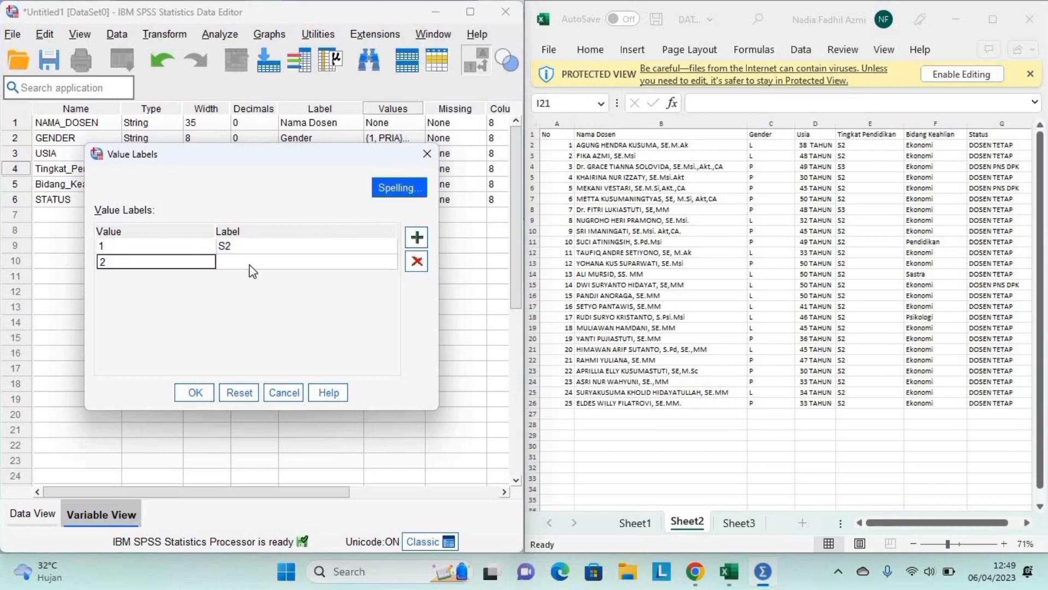
click(250, 261)
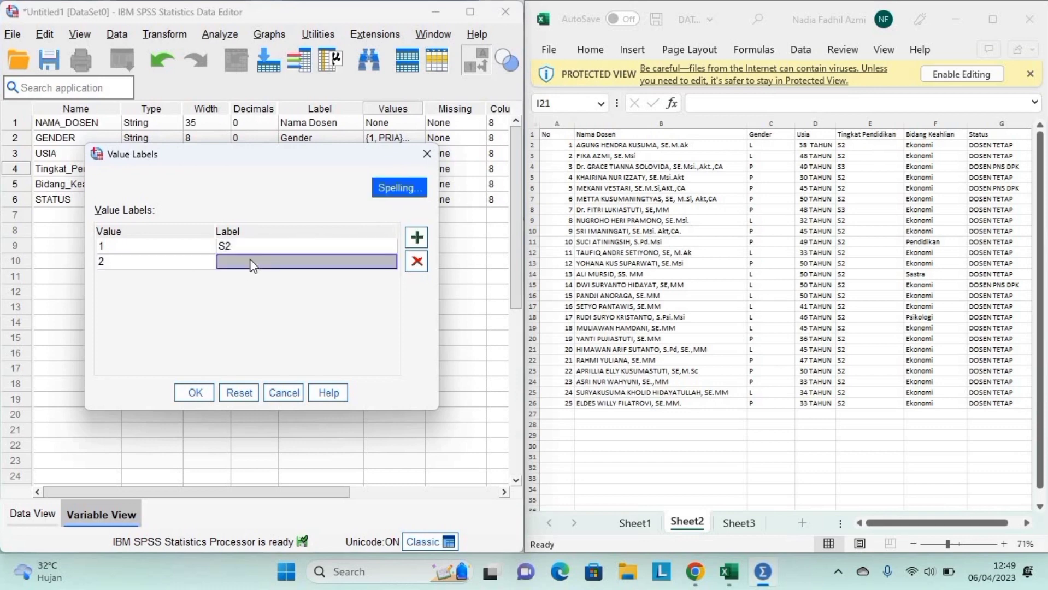
text(S3)
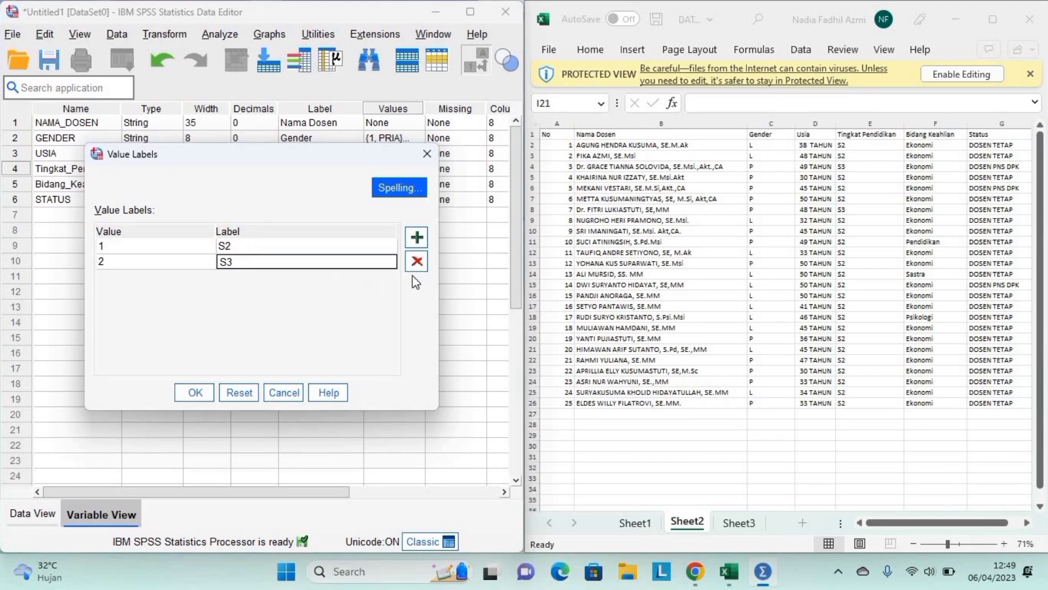
click(193, 394)
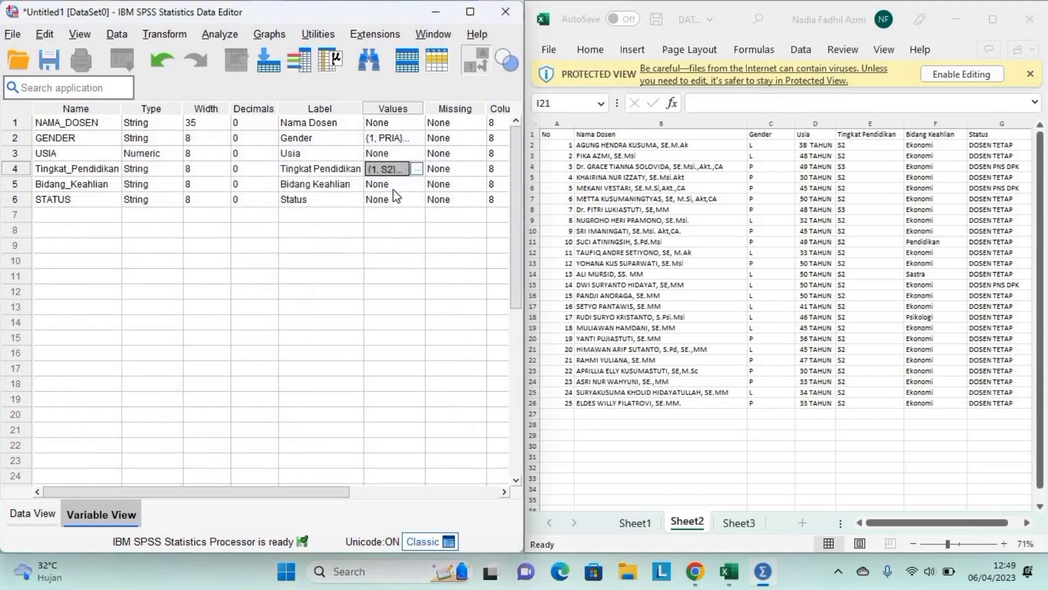
- Open the value labels of the Bidang_Keahlian variable and define value 1 as "Akuntansi"
click(392, 190)
click(417, 184)
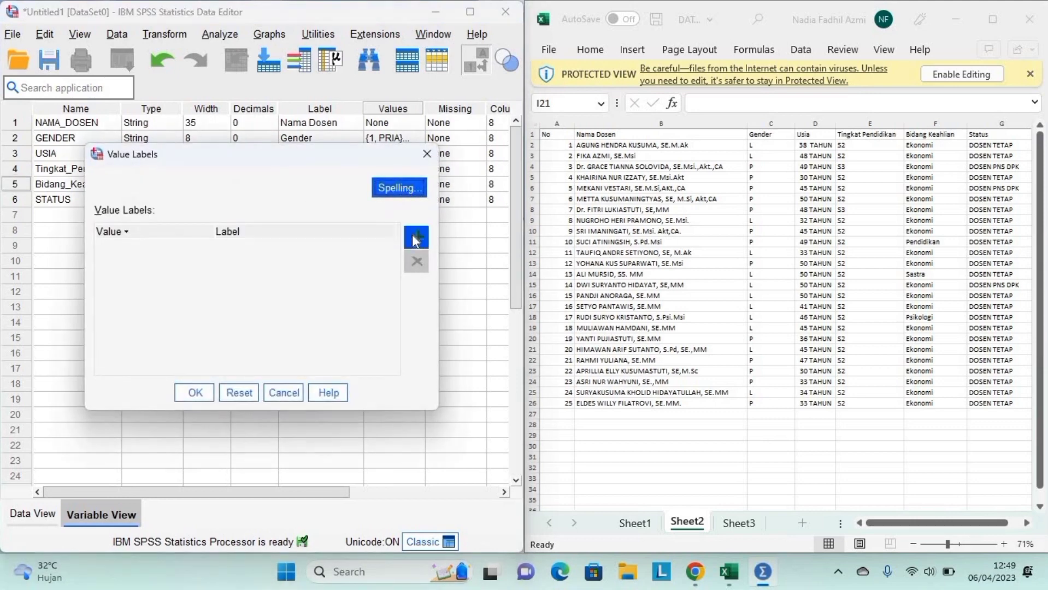
click(412, 234)
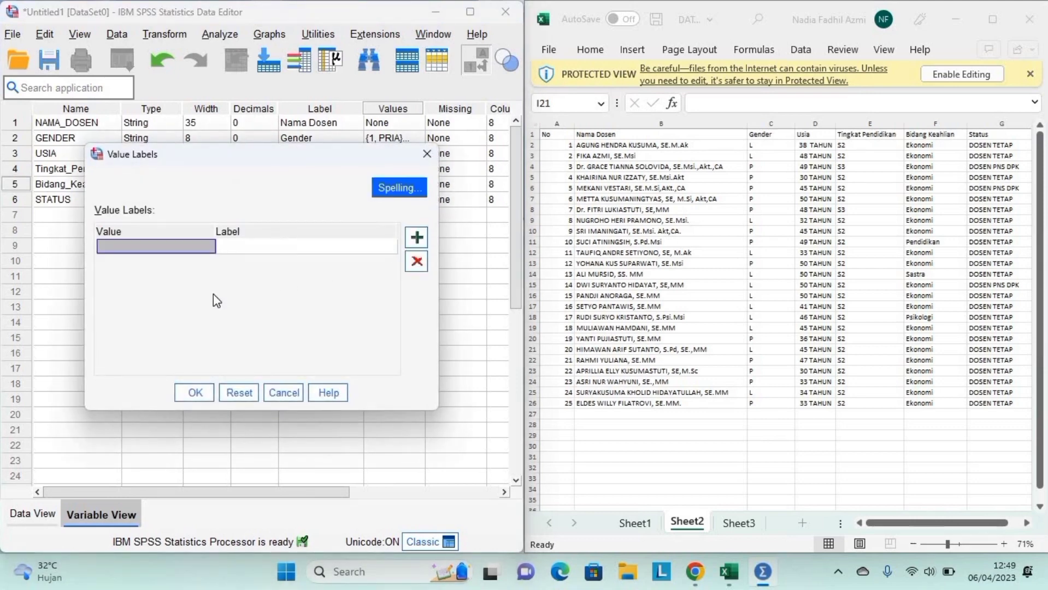
click(180, 256)
text(1)
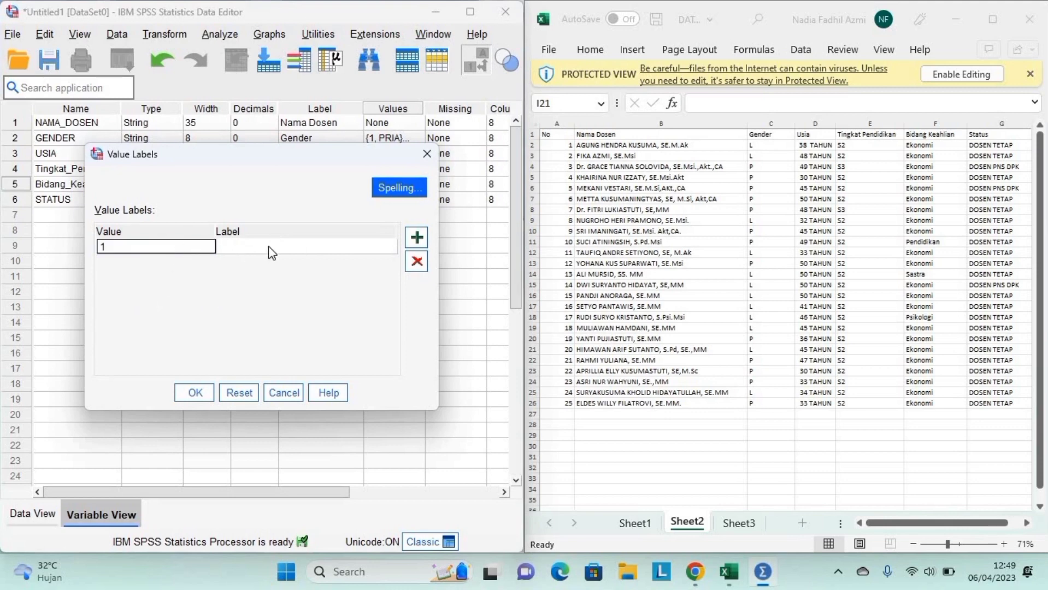
click(268, 246)
text(A)
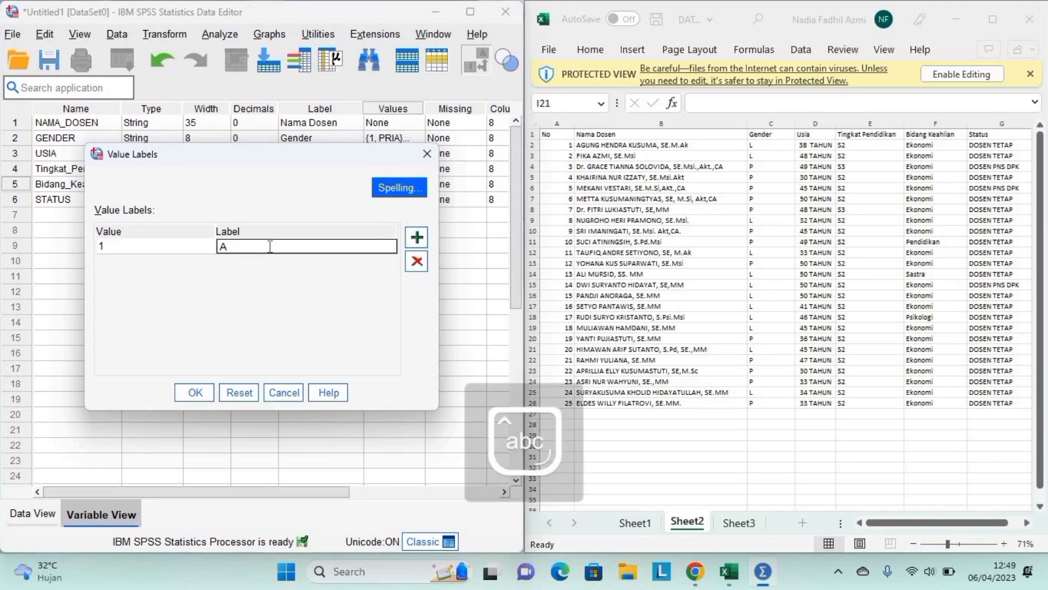
text(kuntansi)
- Add value 2 with the label "Manajeman" for Bidang_Keahlian and apply the value labels
click(418, 237)
text(2)
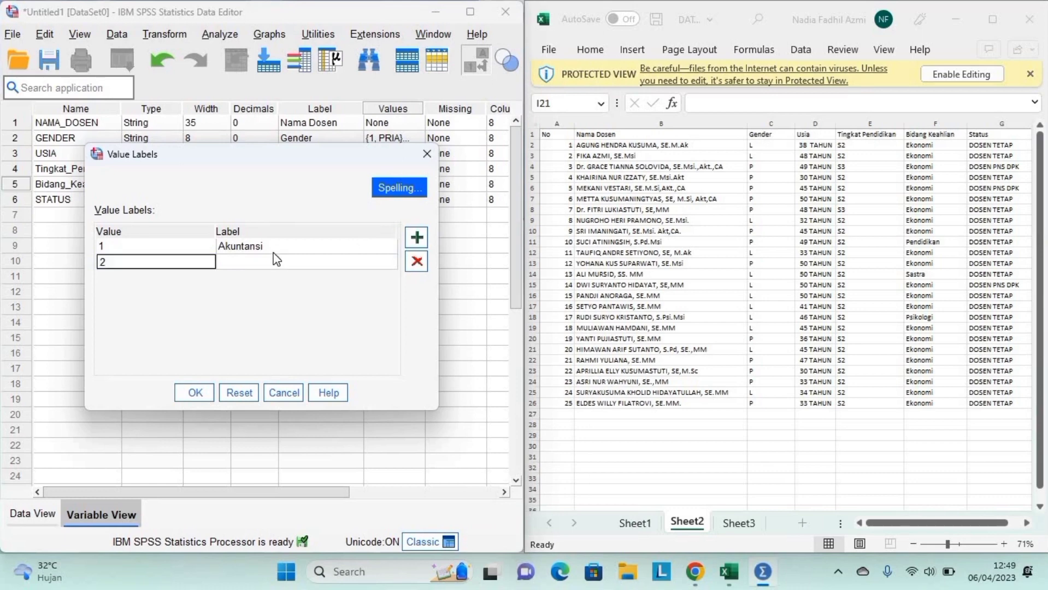
click(273, 261)
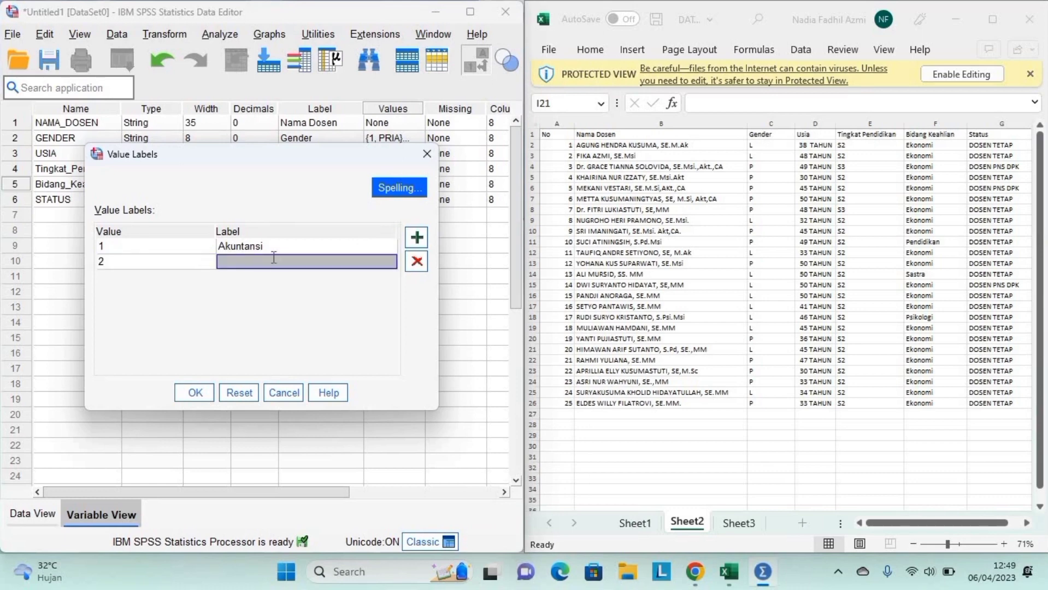
key(Caps_Lock)
text(M)
key(Caps_Lock)
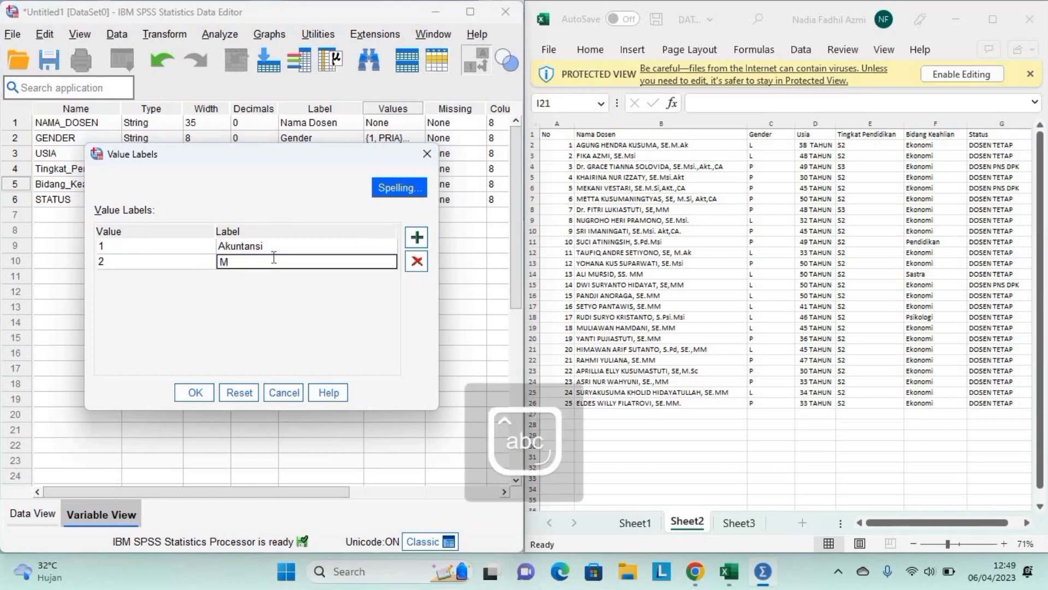
text(anajeman)
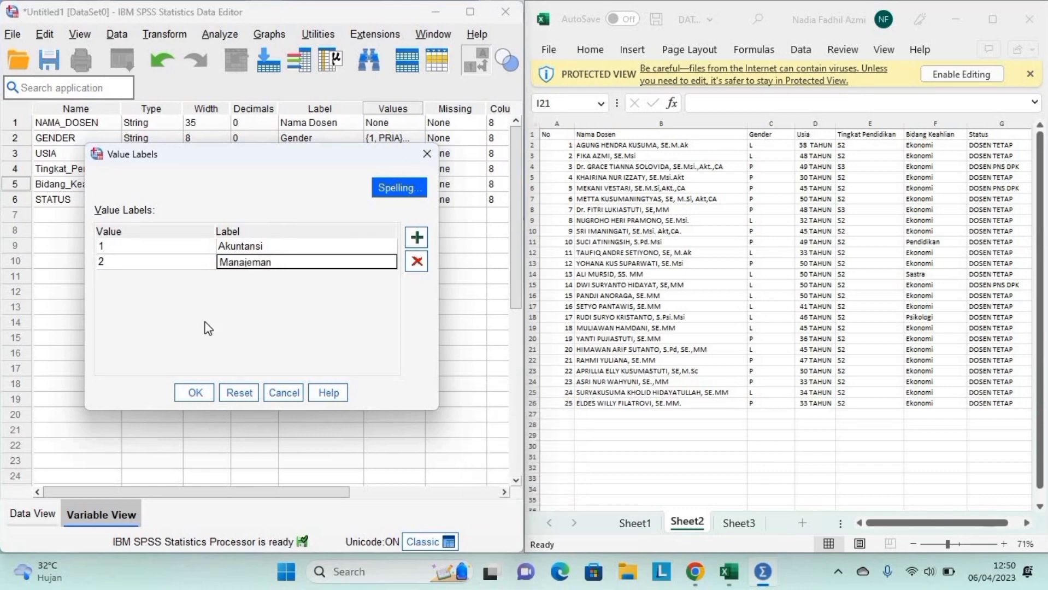
click(195, 385)
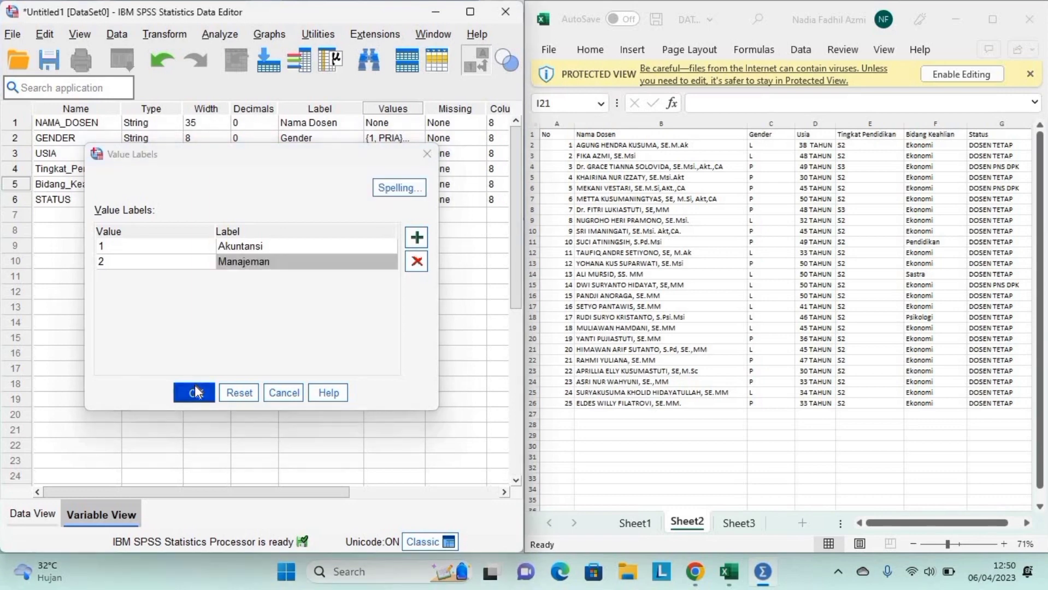
- Open the value labels of the STATUS variable and define value 1 as "Dosen Tetap"
click(399, 199)
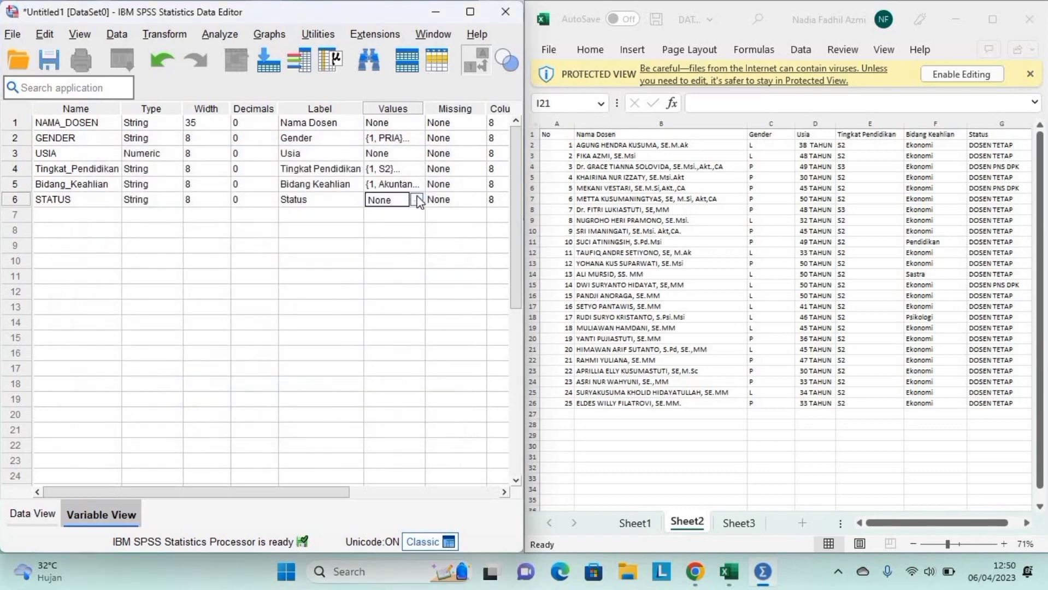
click(417, 199)
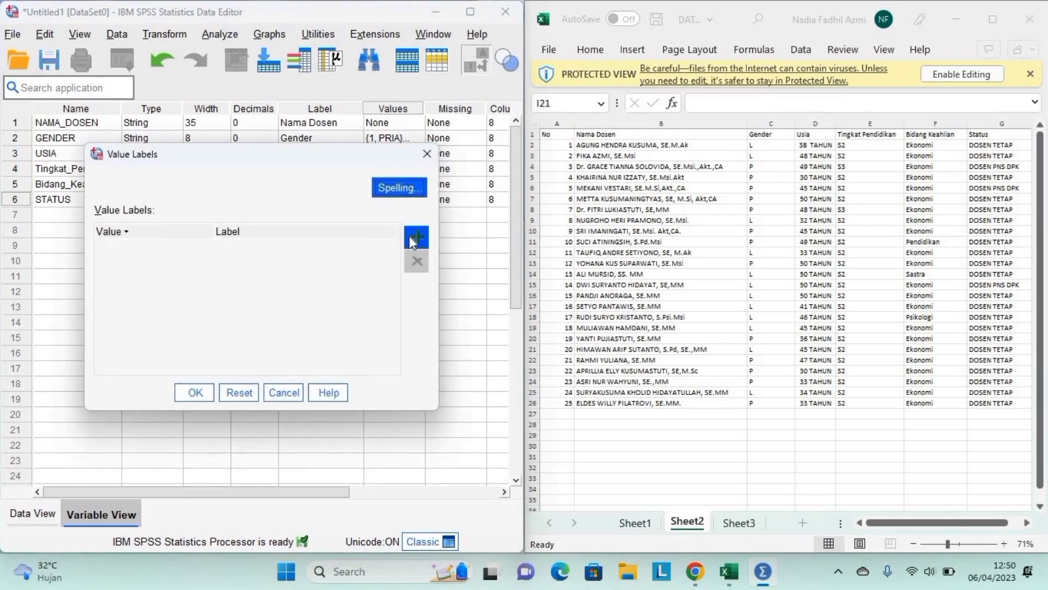
click(411, 237)
key(Caps_Lock)
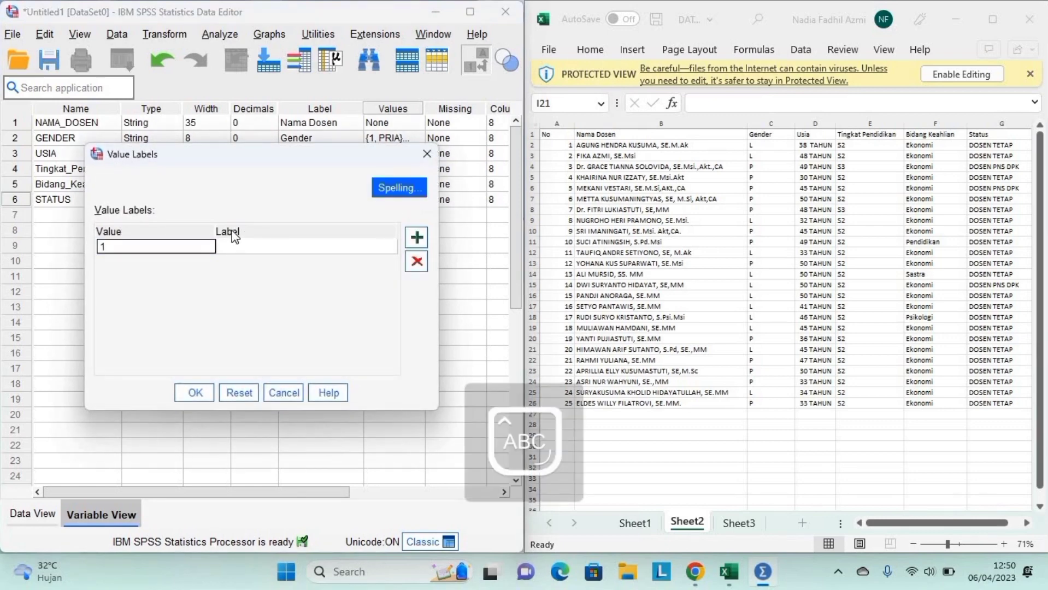
click(246, 246)
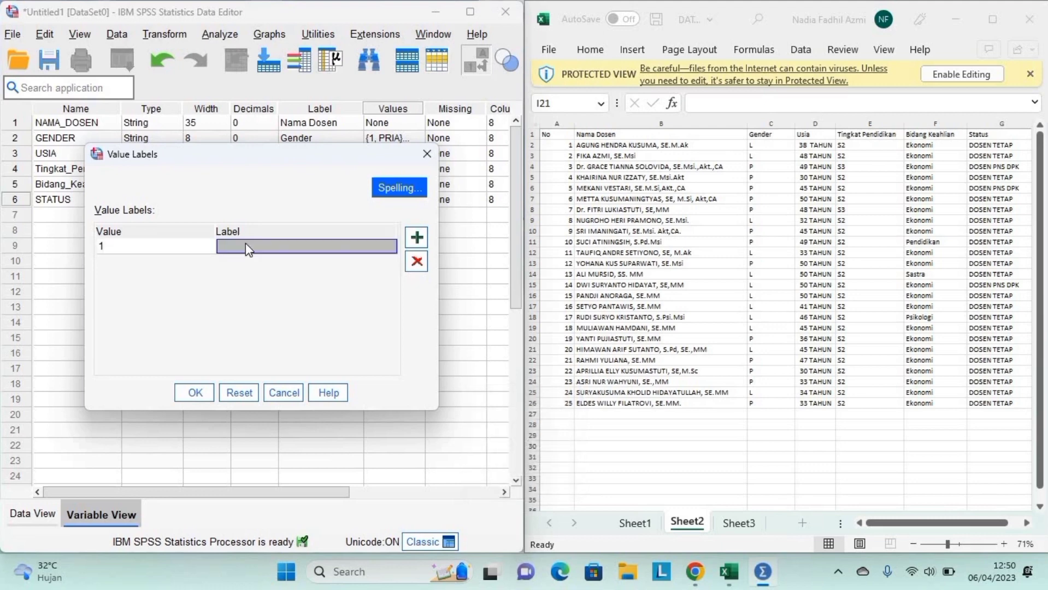
key(Caps_Lock)
text(Dosen)
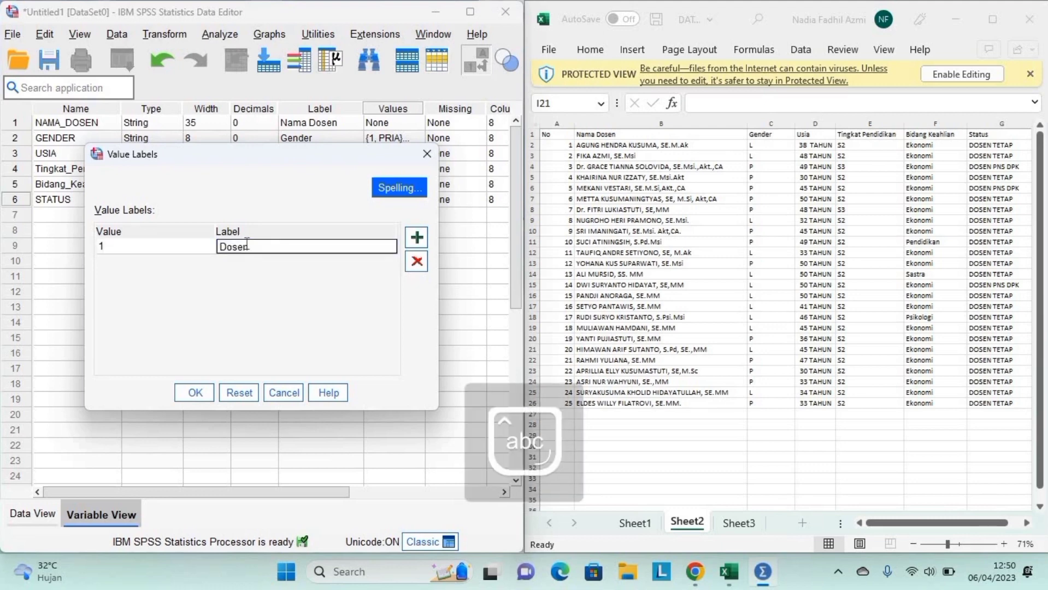
key(Caps_Lock)
text(T)
key(Caps_Lock)
text(etap)
- Add value 2 with the label "Dosen PNS" for STATUS and apply the value labels
click(416, 237)
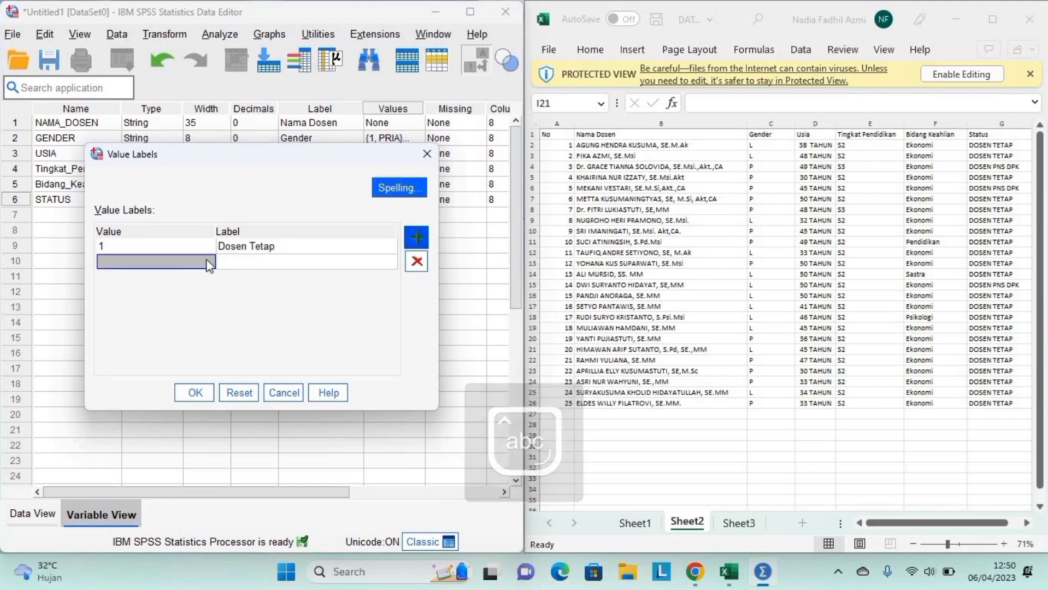
text(2)
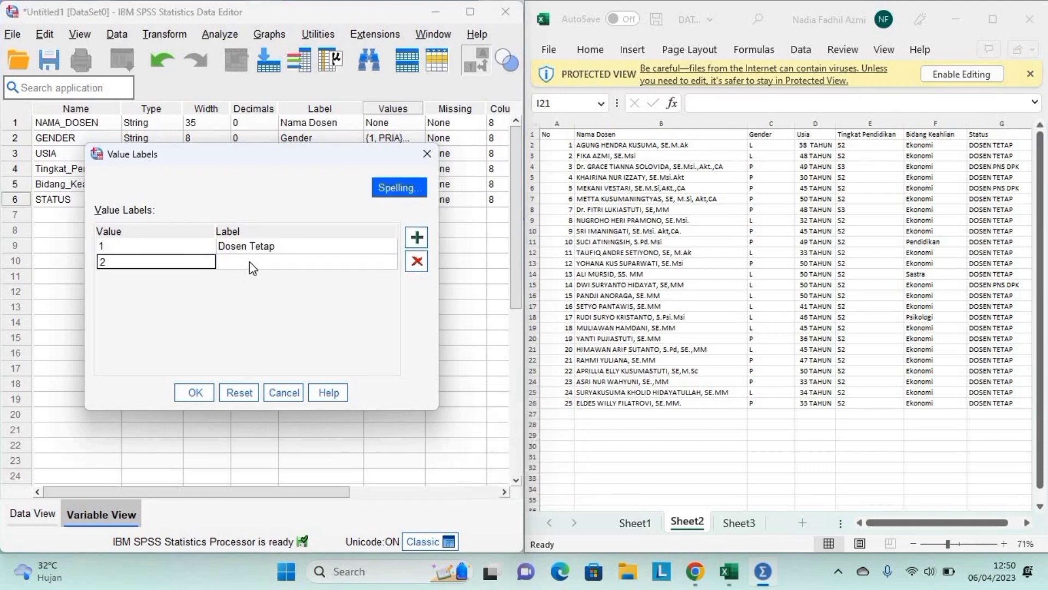
click(250, 263)
key(Caps_Lock)
text(D)
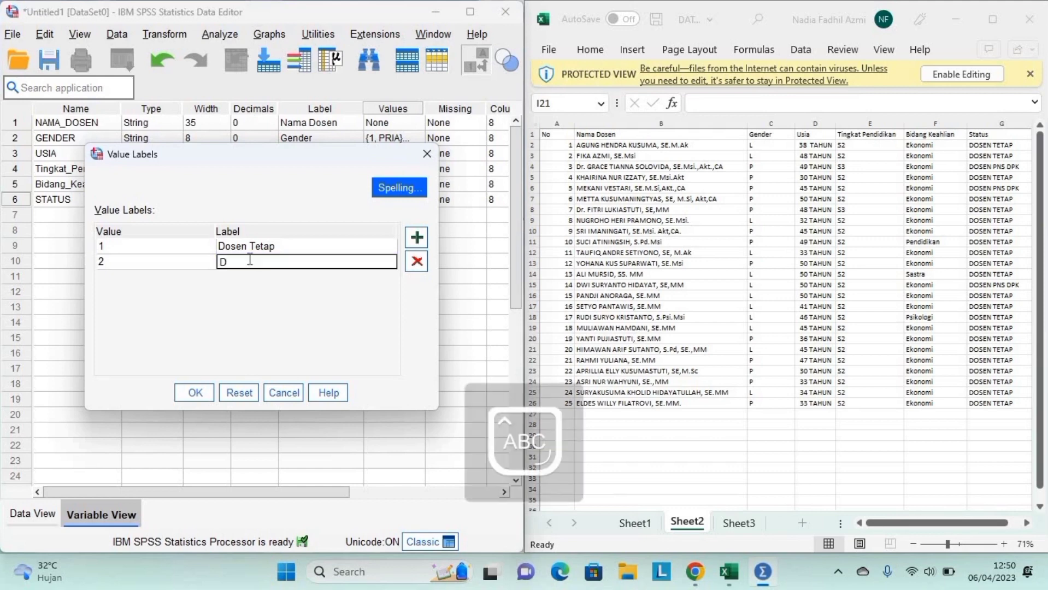
key(Caps_Lock)
text(osen)
key(Caps_Lock)
text(PNS)
key(Caps_Lock)
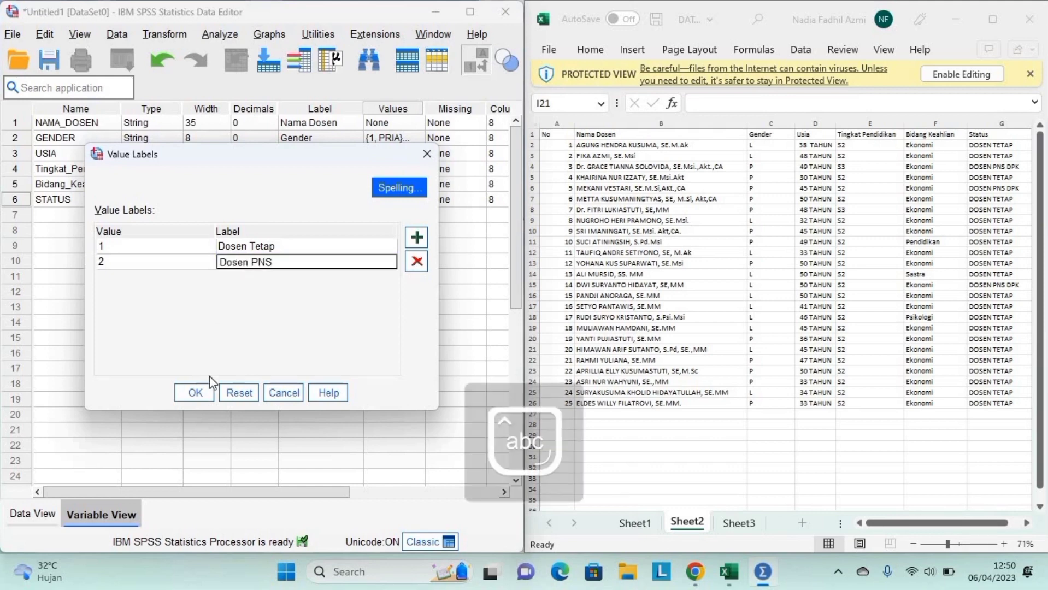
click(195, 393)
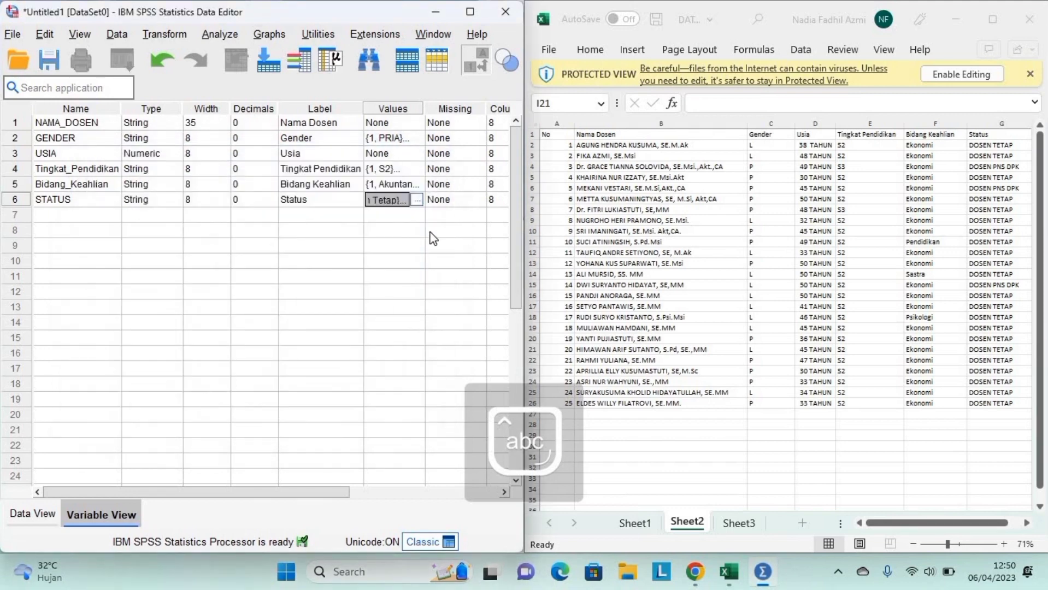
- Set the display column width of the NAMA_DOSEN variable to 35
scroll(431, 240, right, 3)
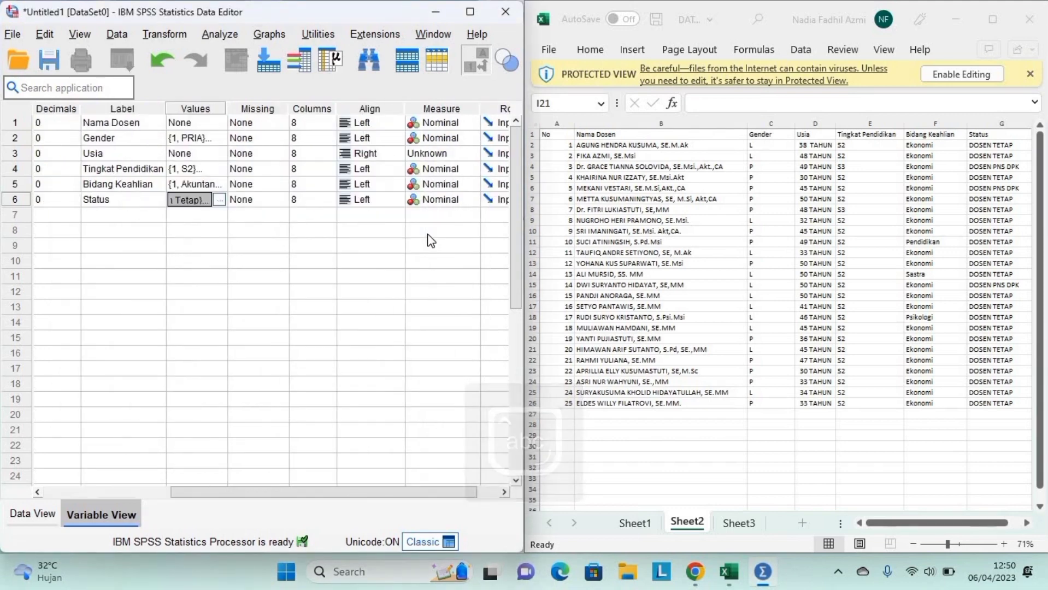
click(320, 122)
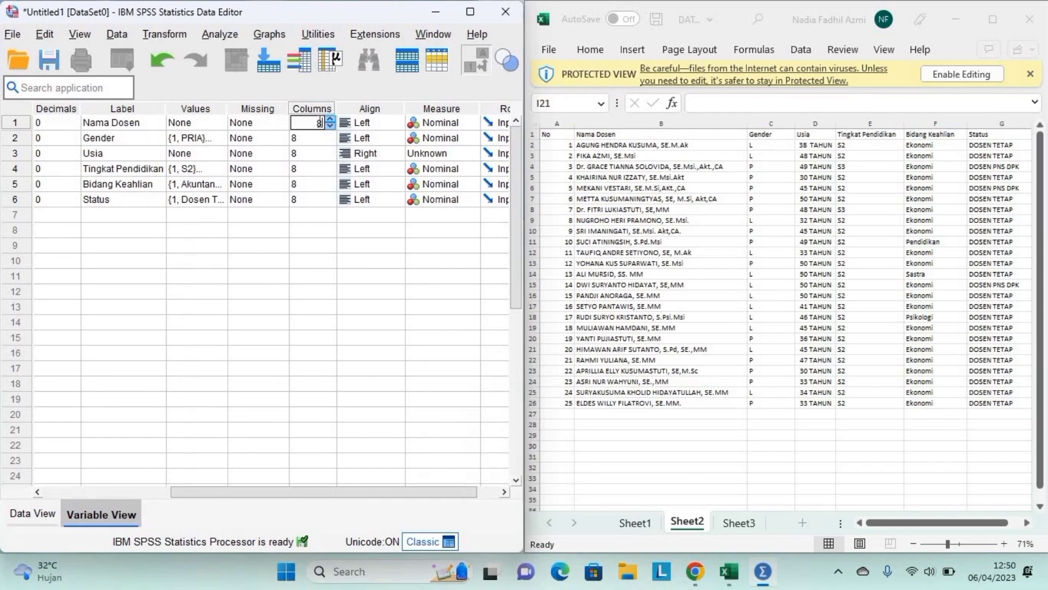
key(BackSpace)
text(35)
click(340, 246)
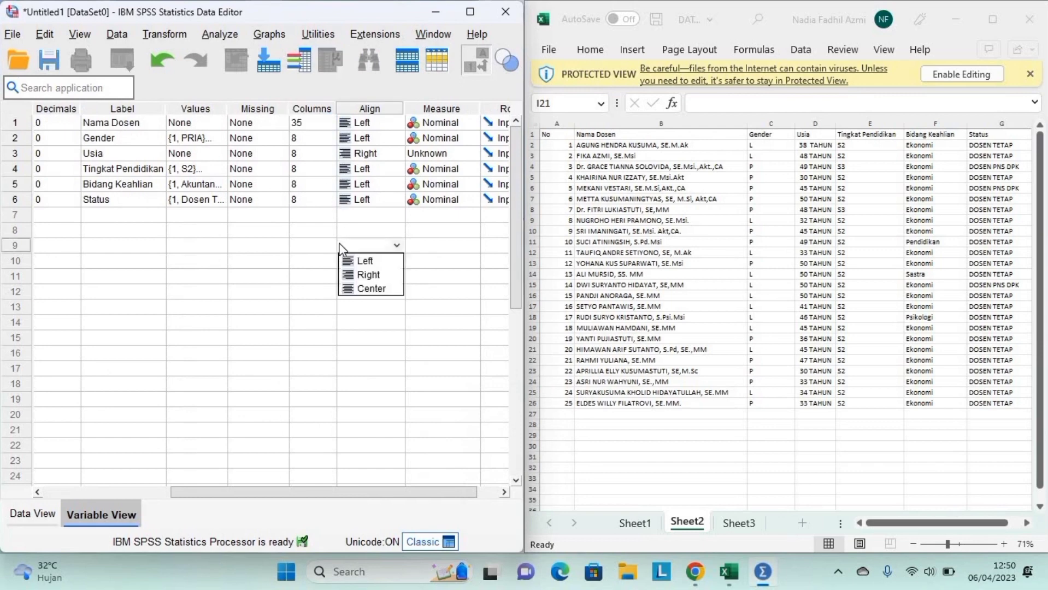
scroll(197, 224, left, 5)
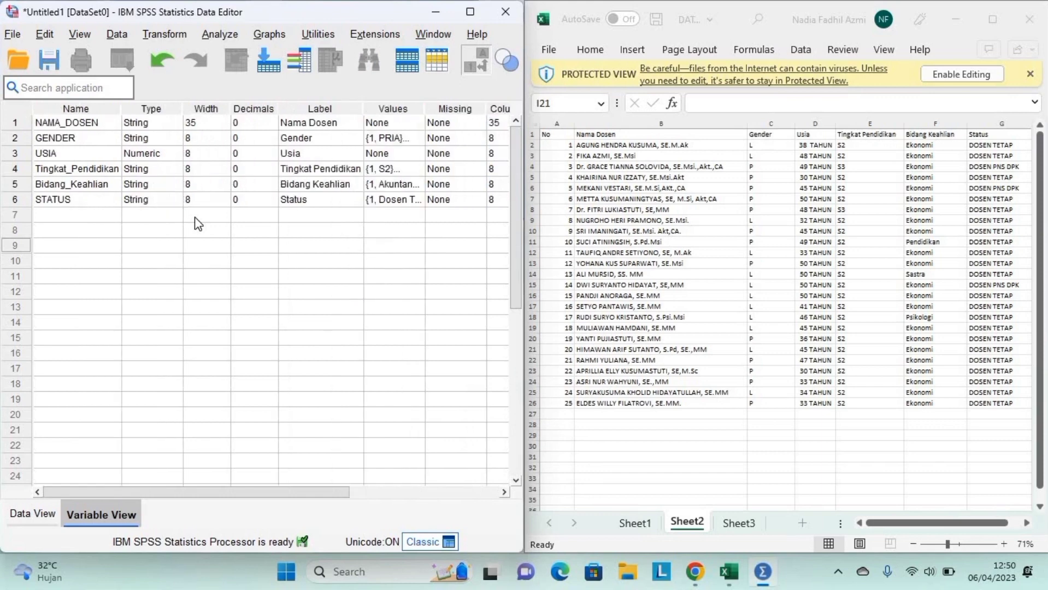
- Set the USIA variable's alignment to Left and its measurement level to Scale
scroll(198, 224, right, 5)
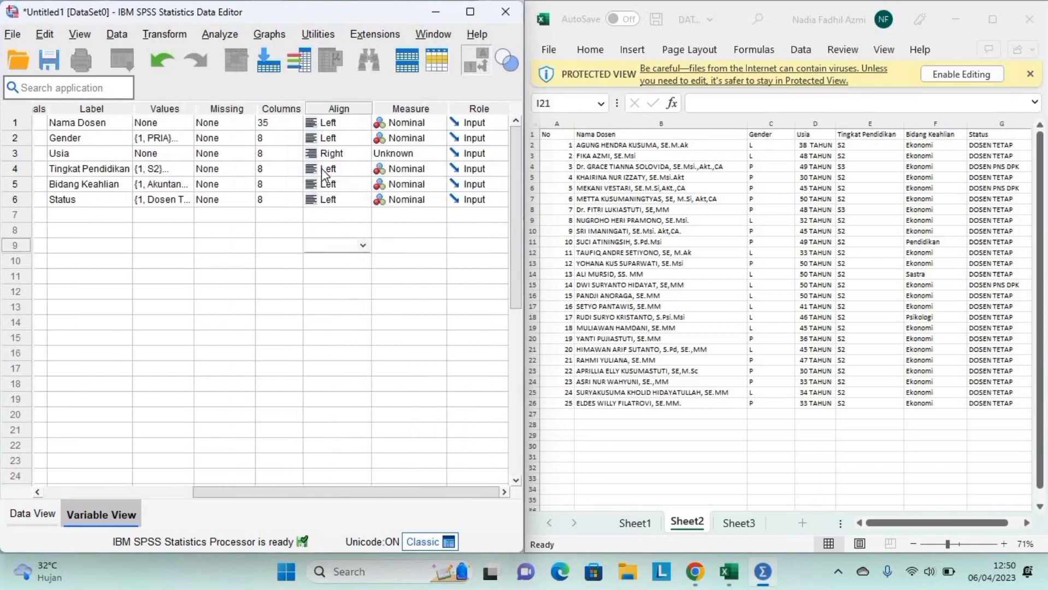
click(357, 159)
click(363, 154)
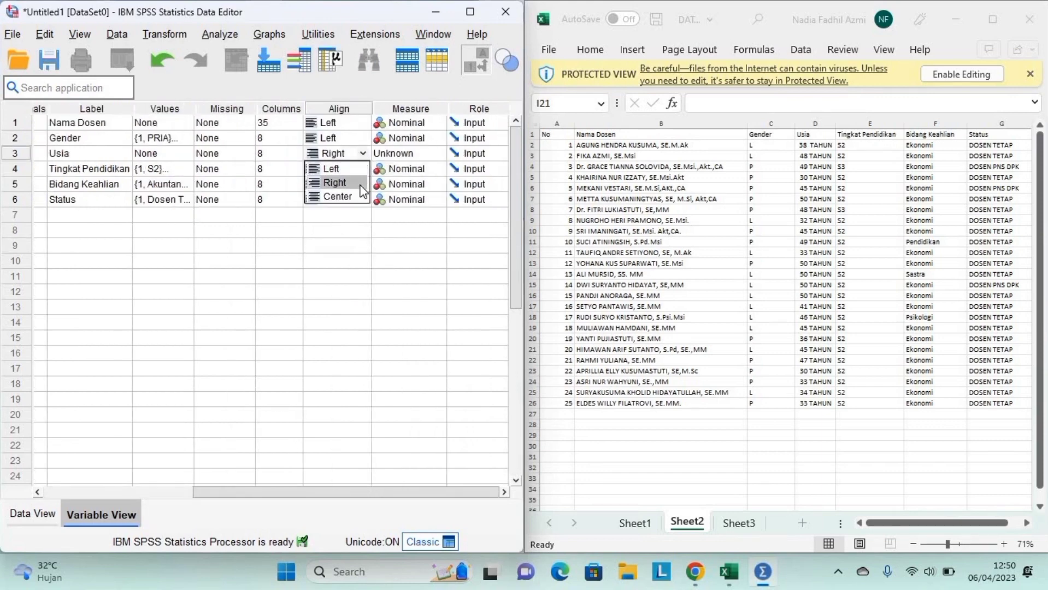
click(331, 169)
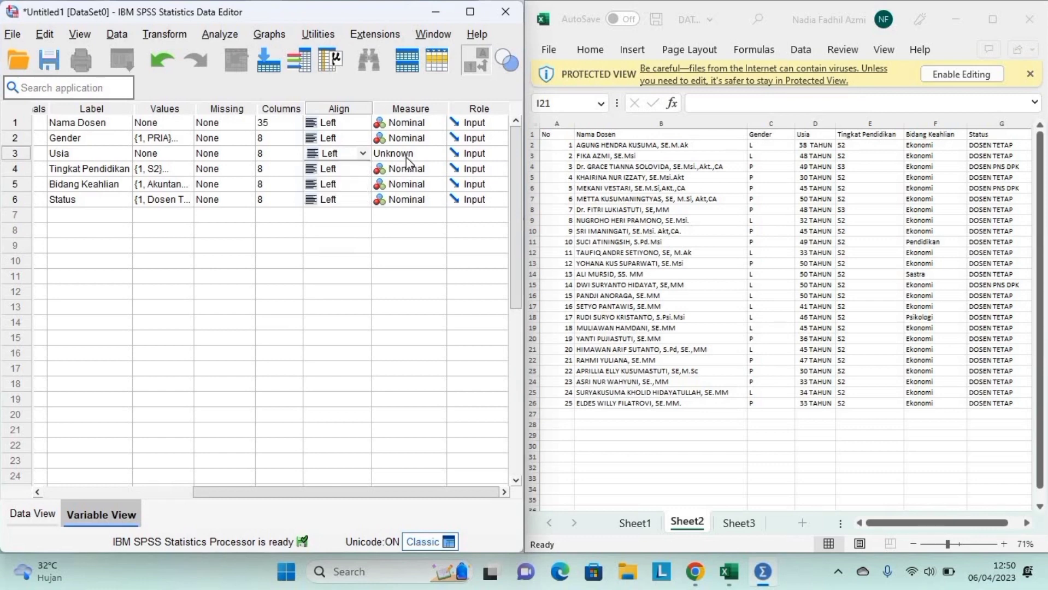
click(405, 154)
click(412, 169)
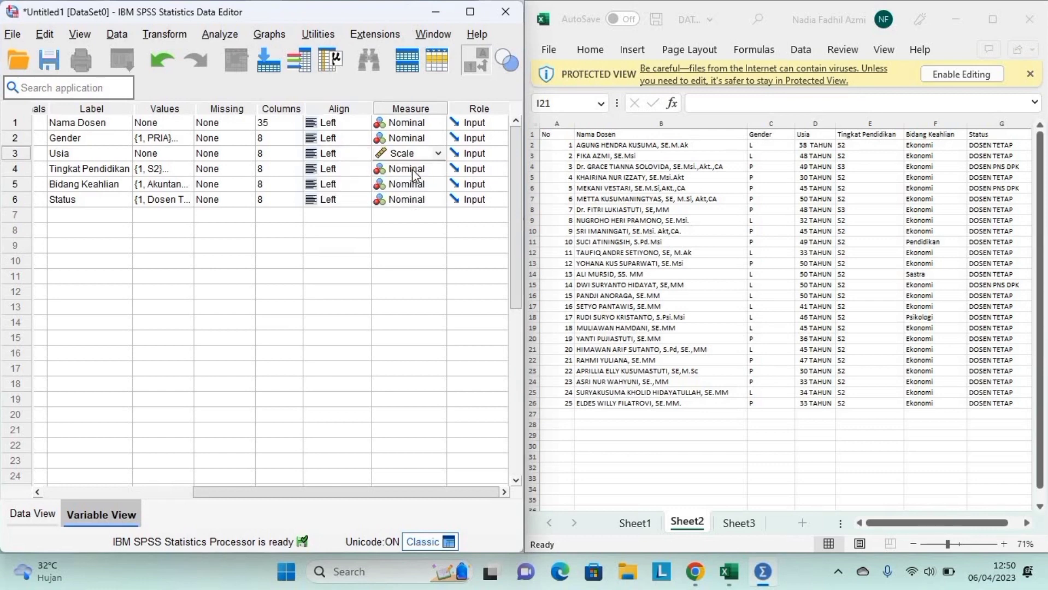
click(396, 246)
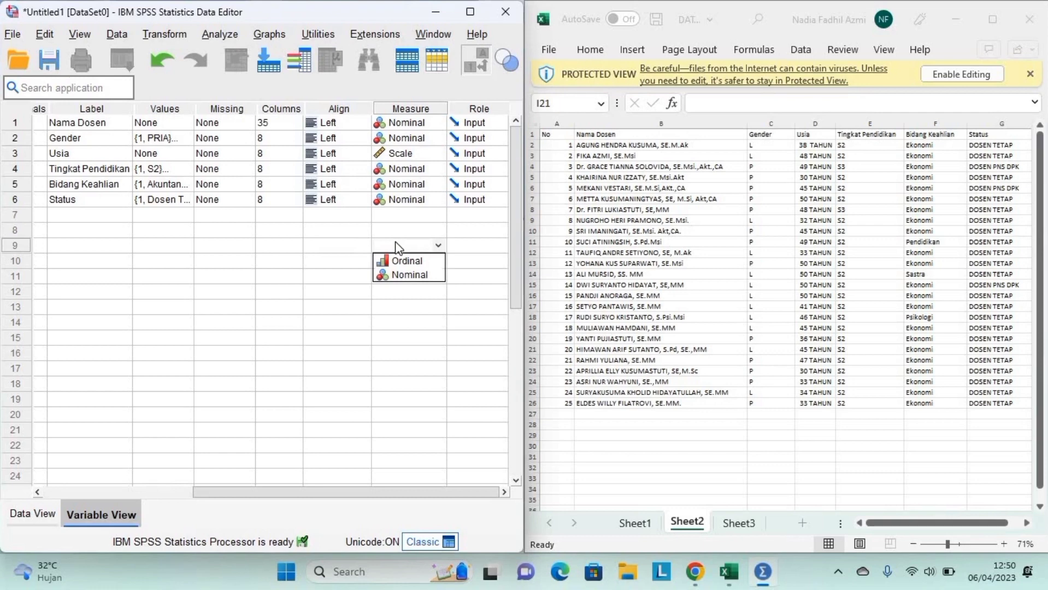
scroll(328, 230, left, 5)
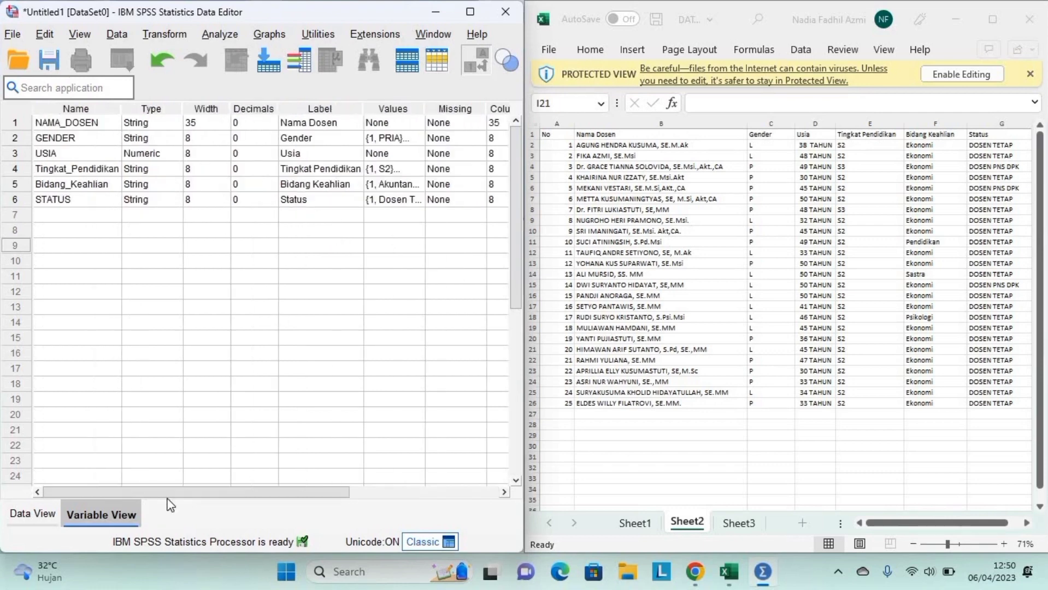
- Copy the lecturer names in B2:B26 of the Excel sheet into the NAMA_DOSEN column of the SPSS data view, starting at row 1
click(32, 514)
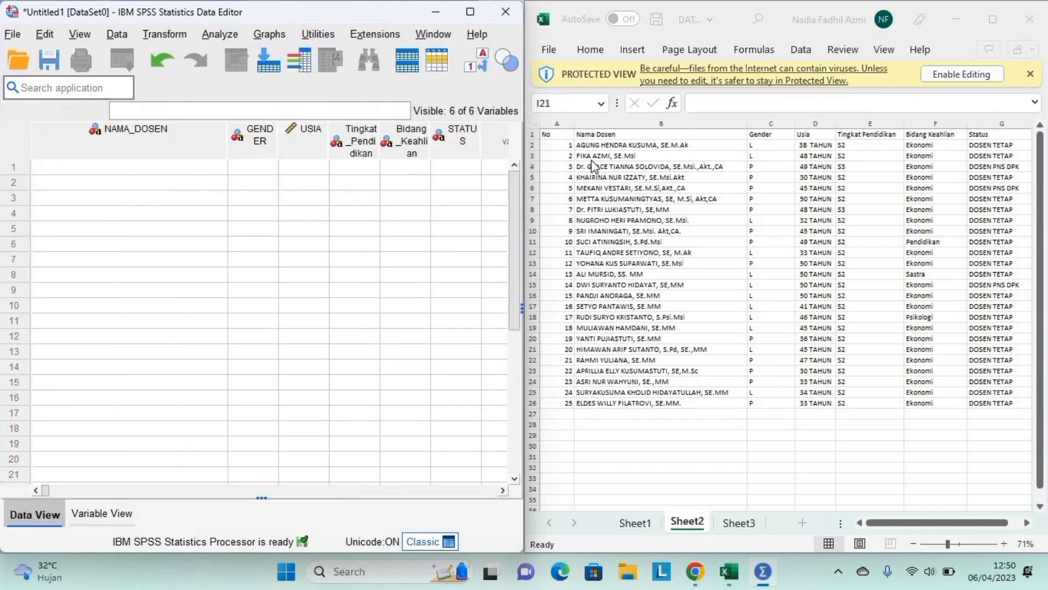
click(584, 146)
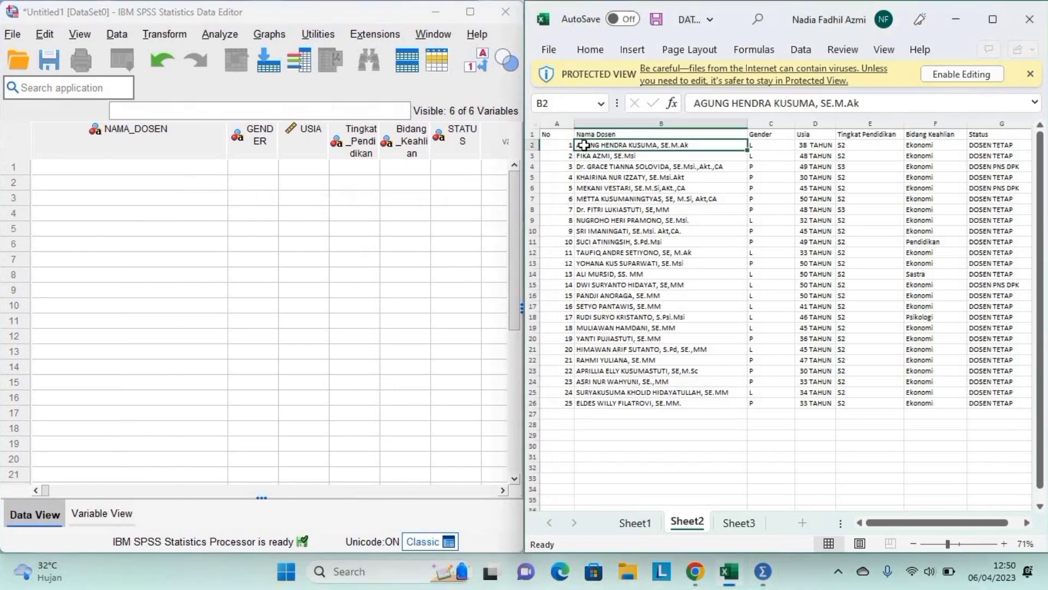
drag(584, 146, 640, 403)
key(ctrl+c)
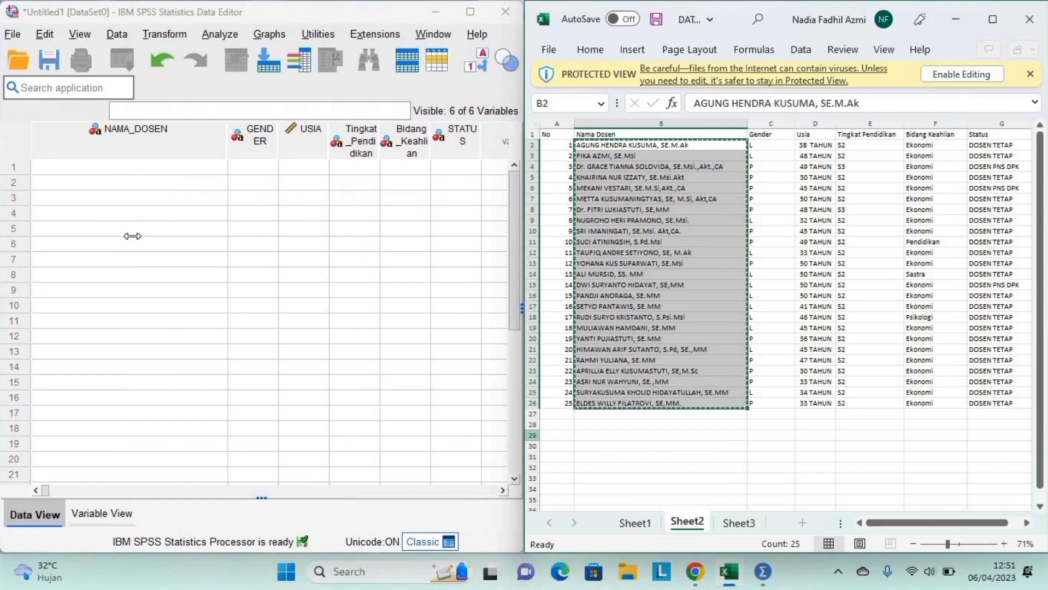
click(129, 170)
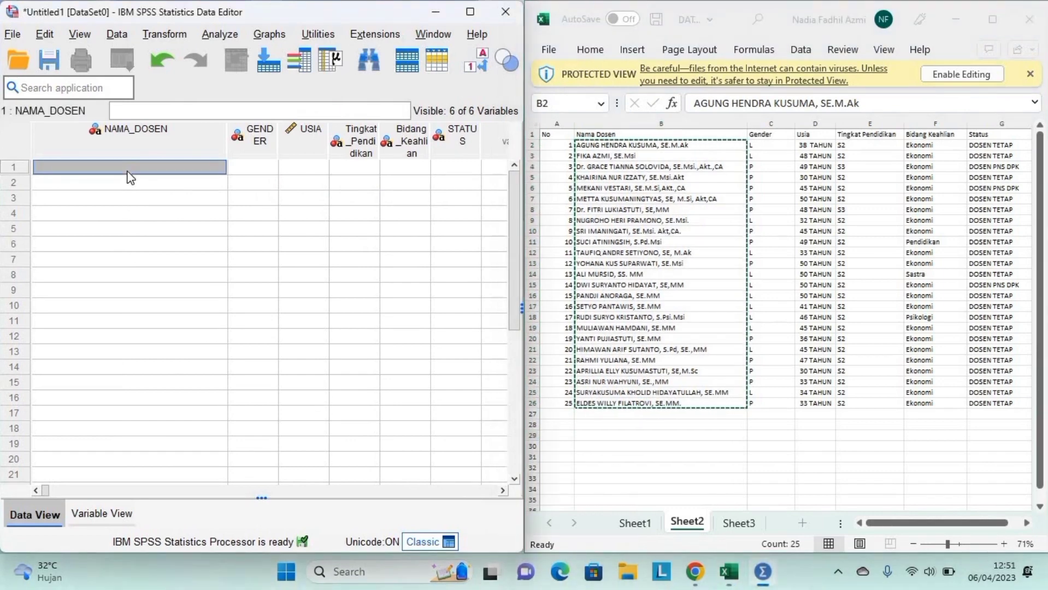
key(ctrl+v)
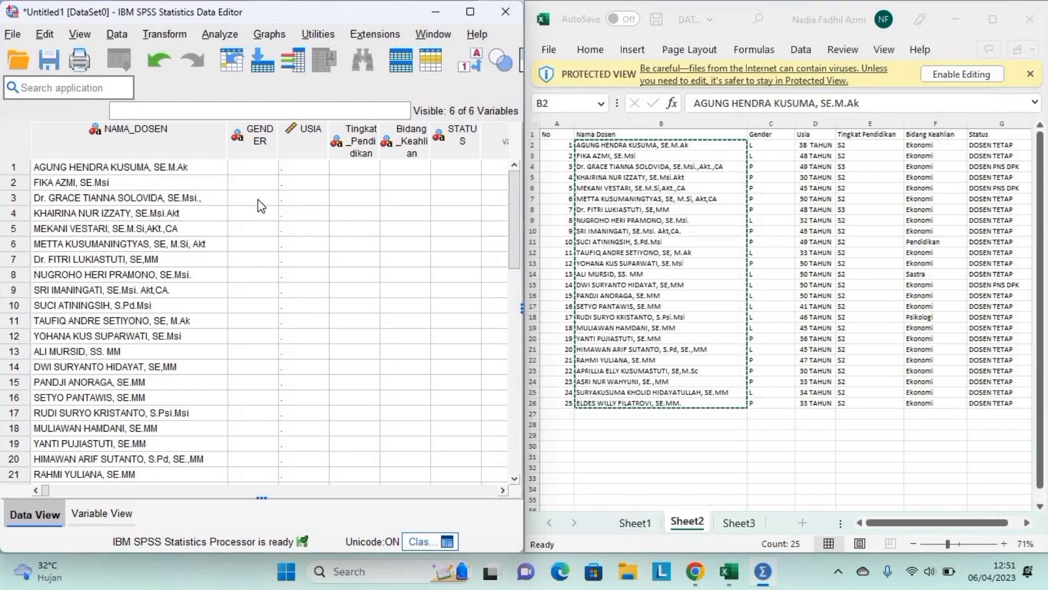
- Fill row 1 with gender PRIA, age 38, education level S2, field of expertise Akuntansi (code 1) and STATUS code 1
click(251, 168)
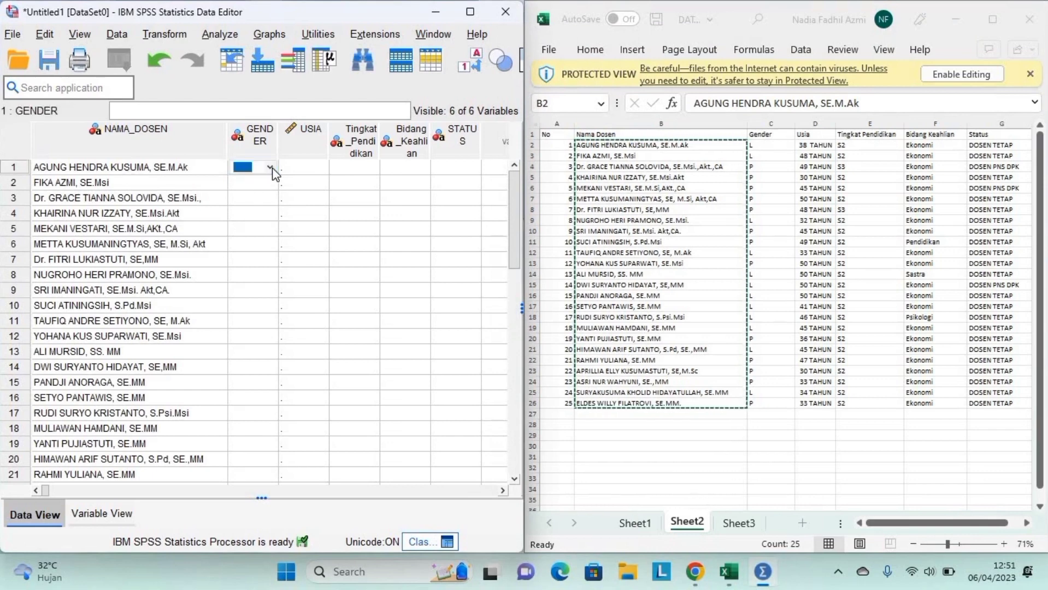
click(269, 167)
click(265, 182)
click(306, 167)
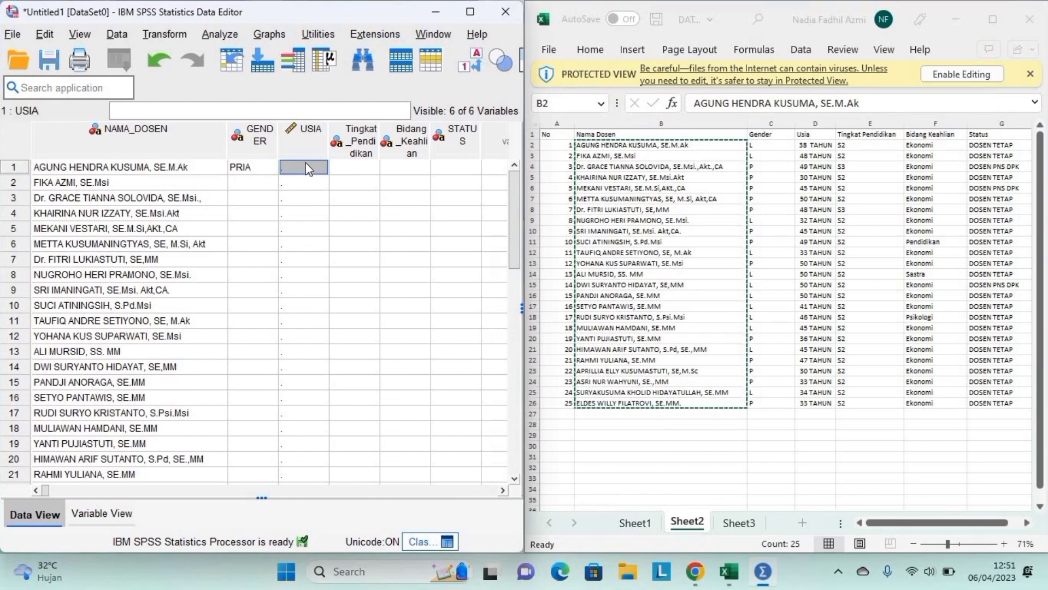
text(38)
click(363, 172)
text(S2)
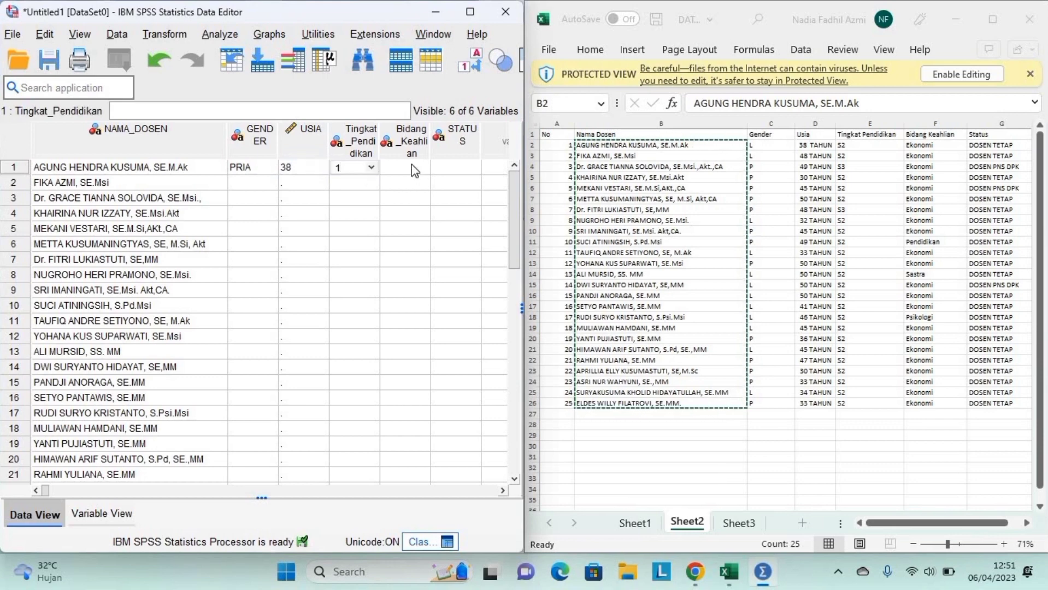
click(412, 165)
text(1)
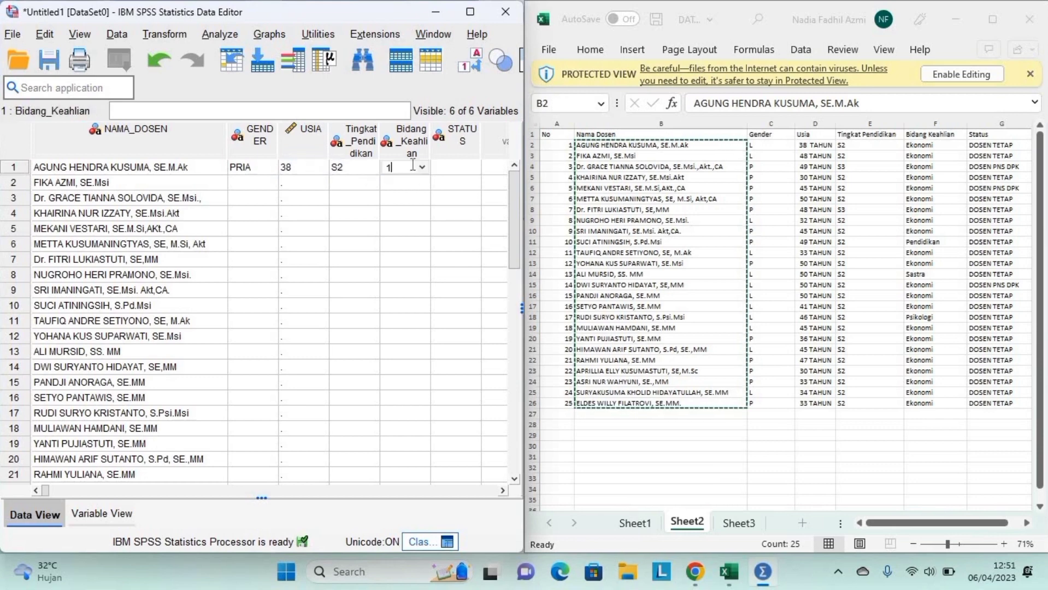
click(451, 166)
text(1)
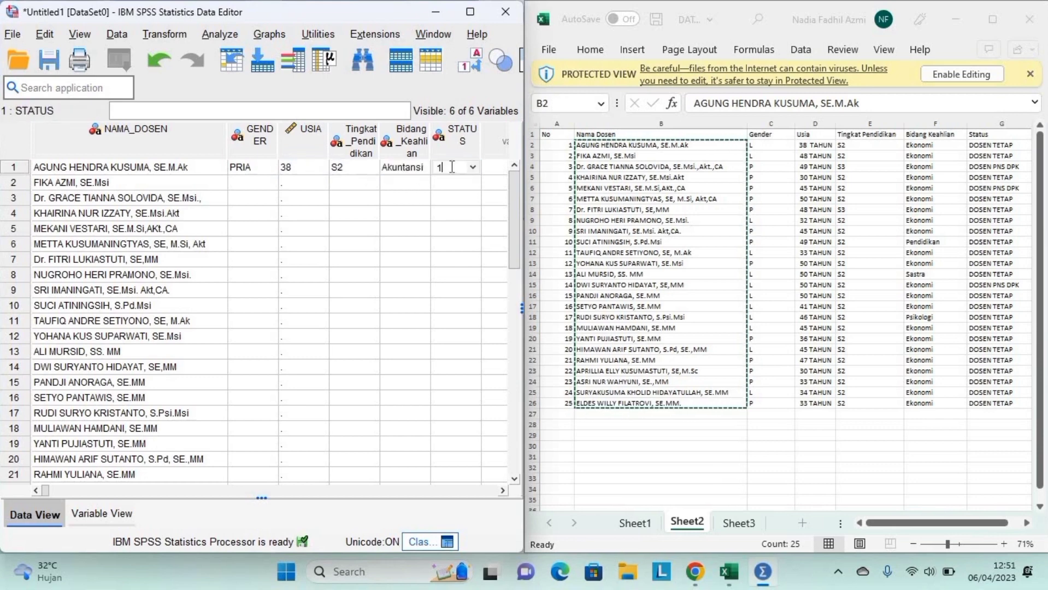
- Fill row 2 with gender PRIA (code 1), age 48, education level S2 (code 1), expertise Akuntansi (code 1) and STATUS code 1
click(268, 188)
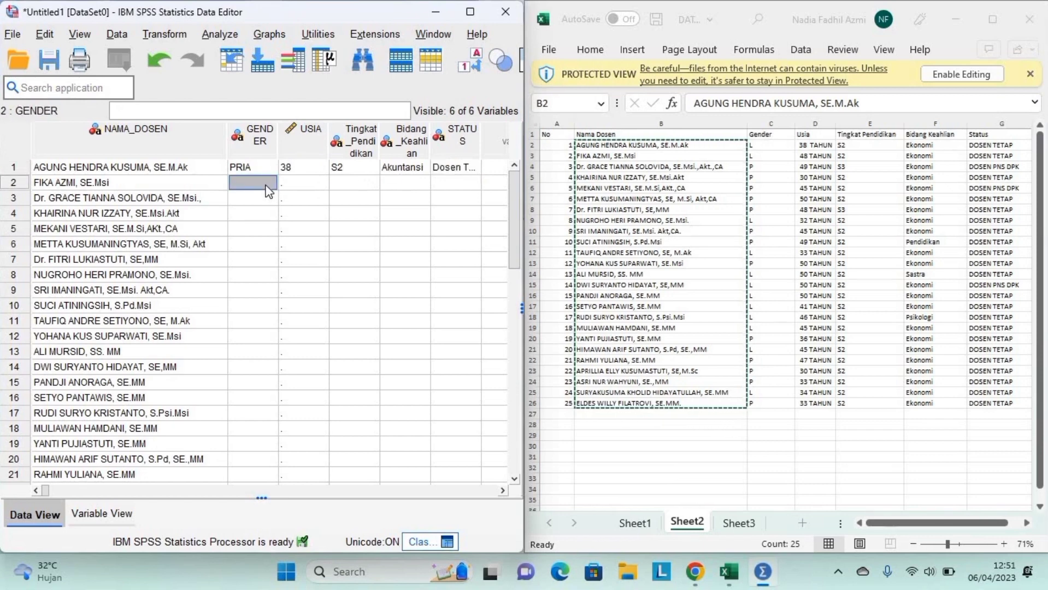
text(1)
click(288, 185)
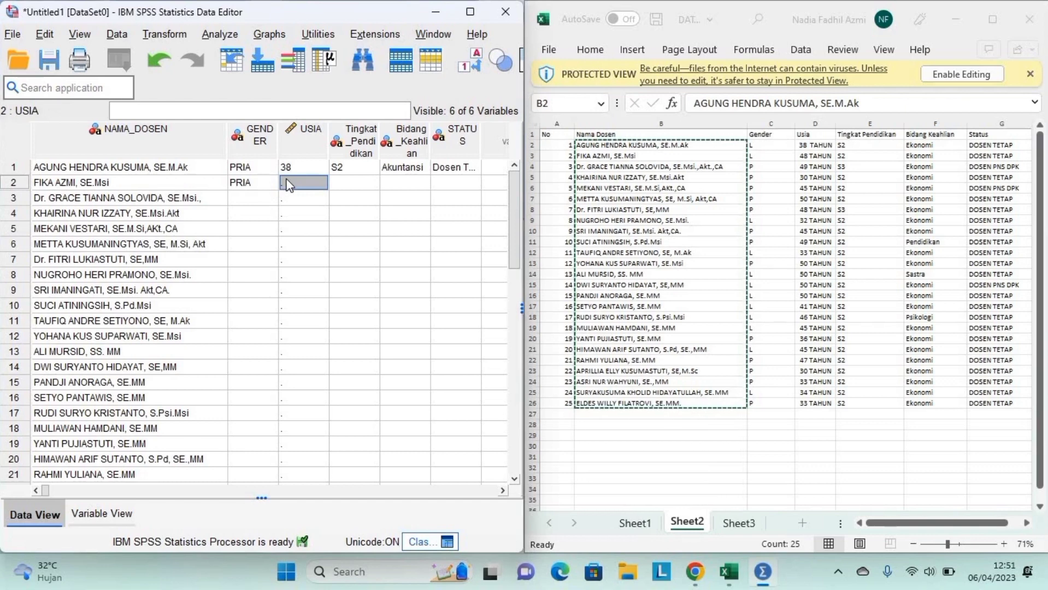
text(48)
click(357, 183)
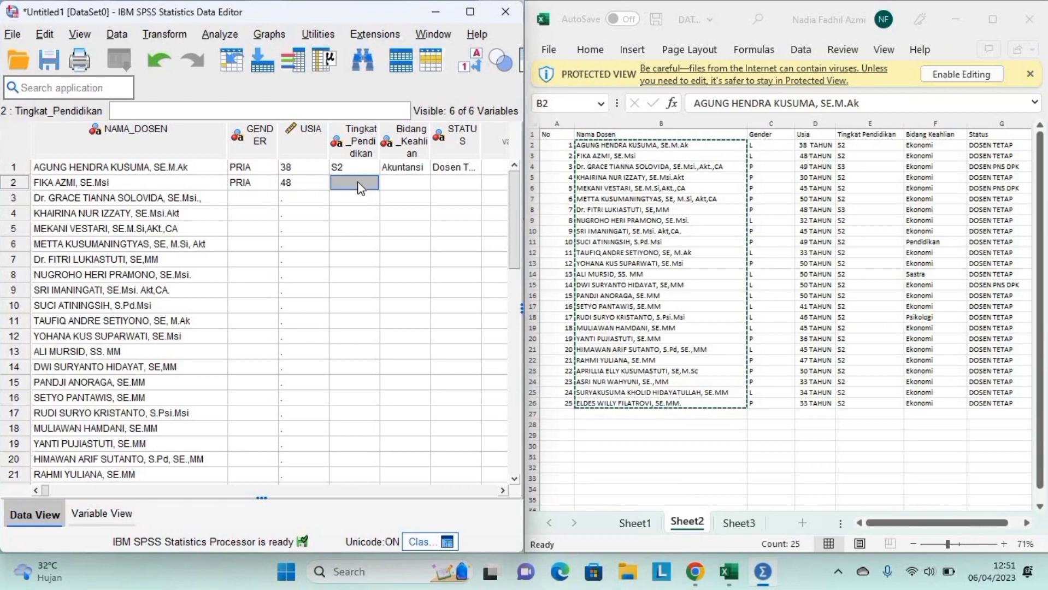
text(1)
click(407, 187)
text(1)
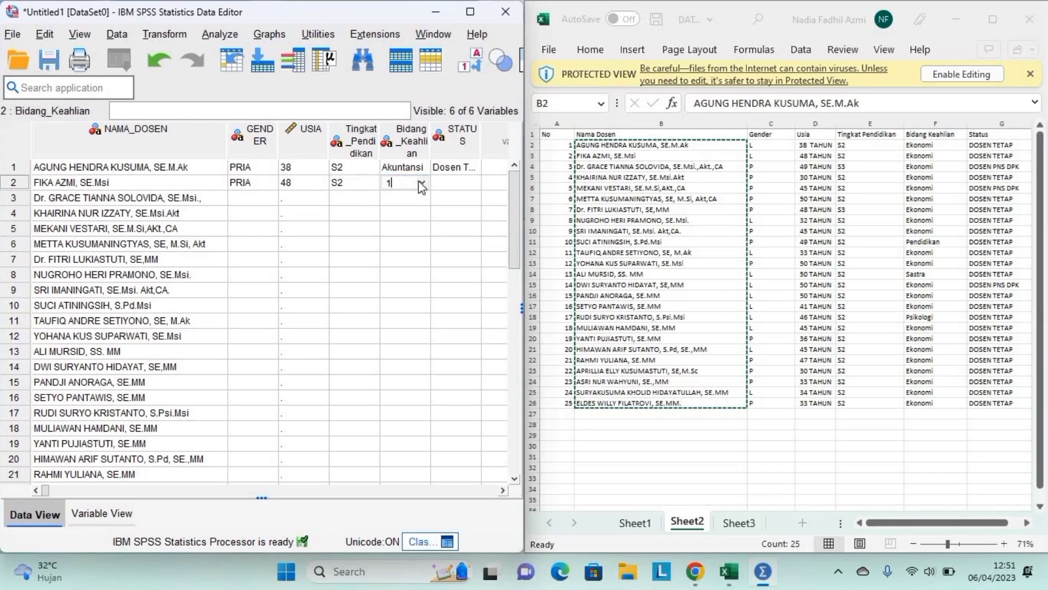
click(449, 182)
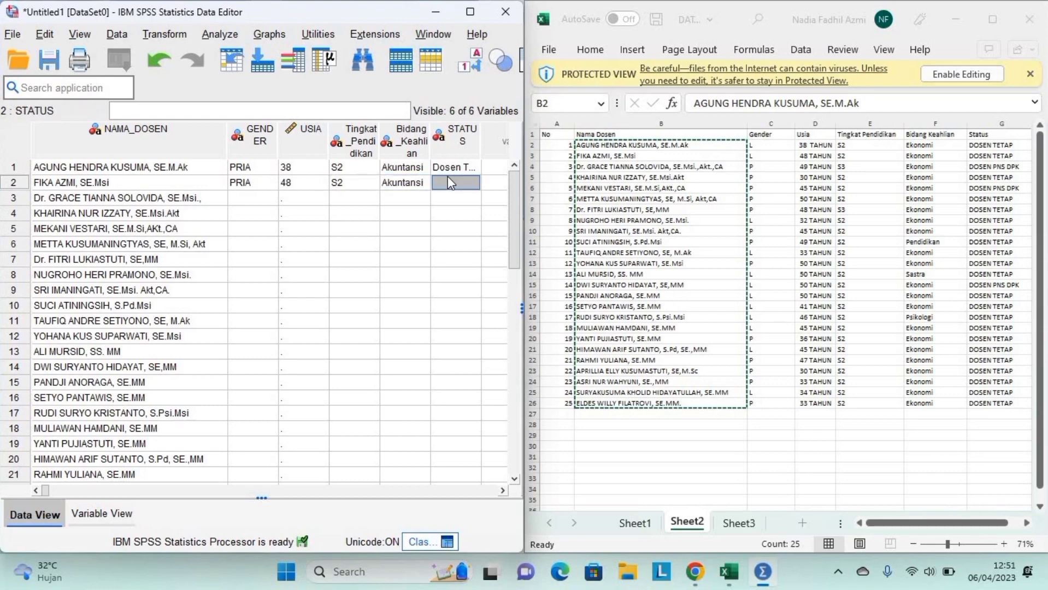
text(1)
click(443, 198)
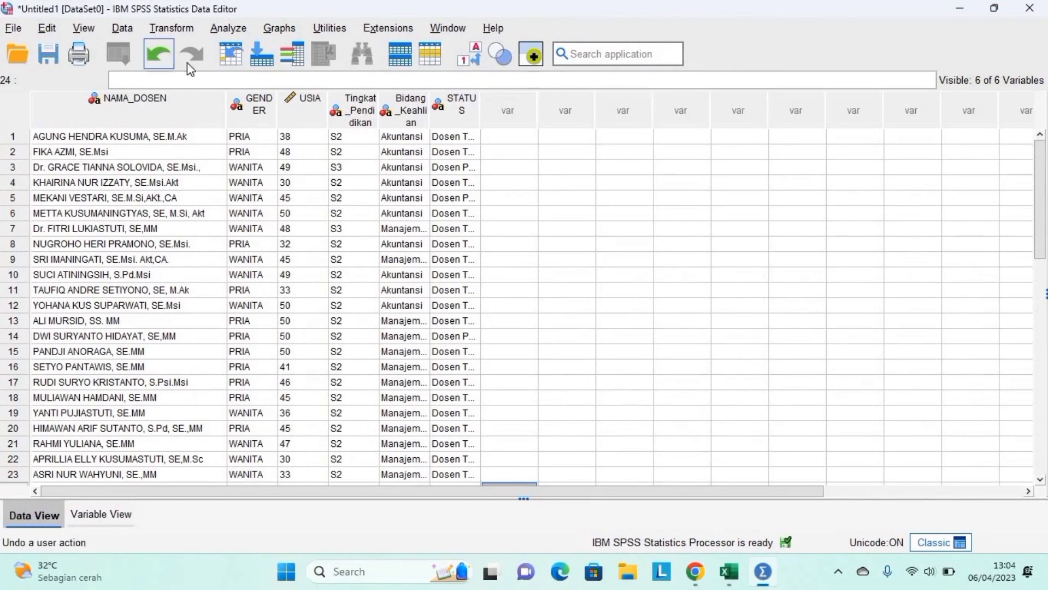
- Open the Frequencies analysis from the descriptive statistics and add Usia as the variable to analyse
click(232, 28)
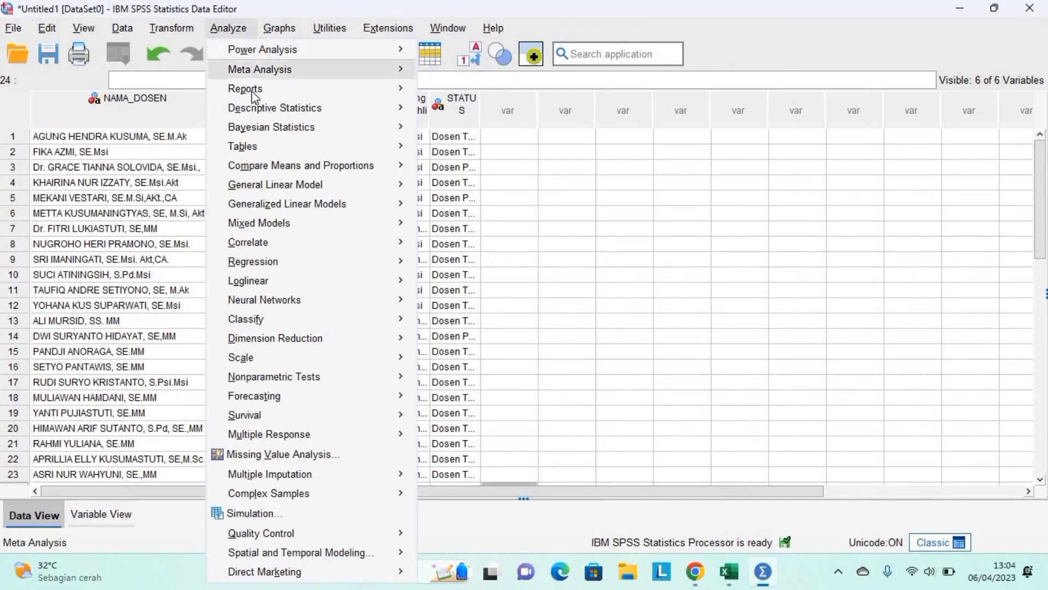
mouse_move(253, 93)
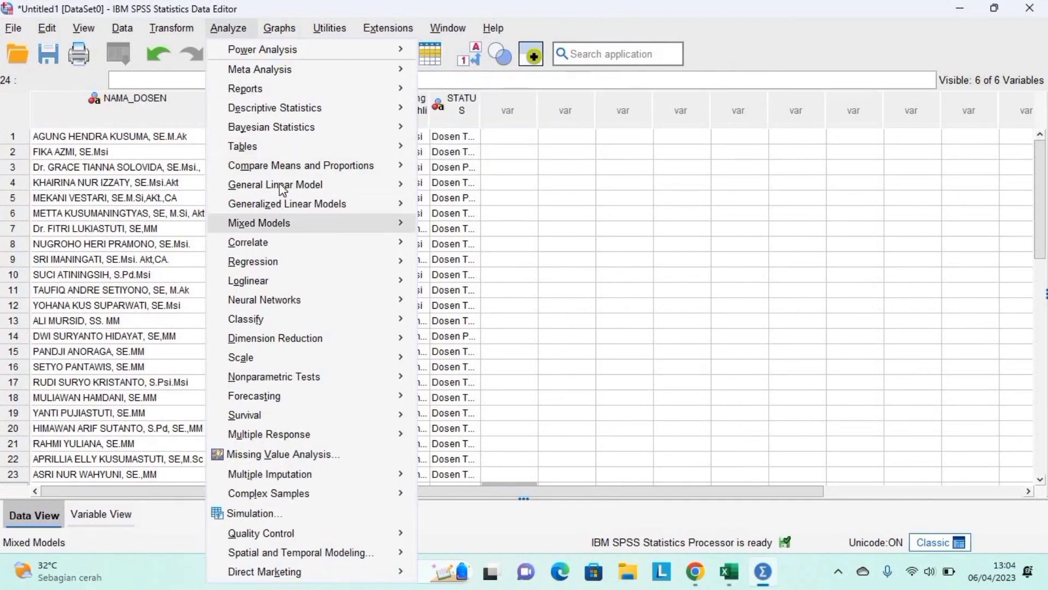
mouse_move(281, 184)
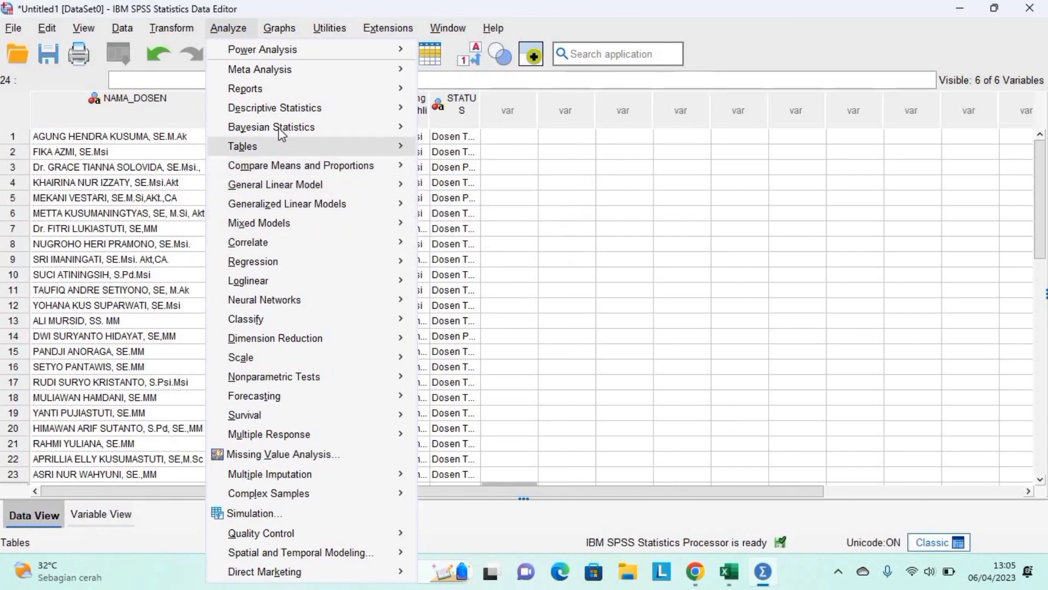
mouse_move(277, 110)
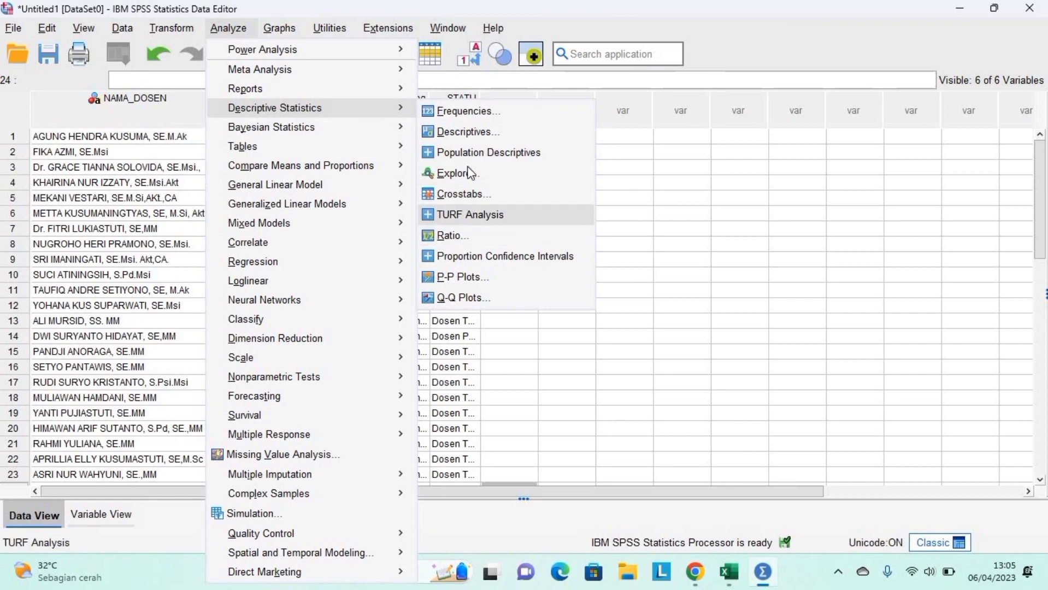
click(466, 112)
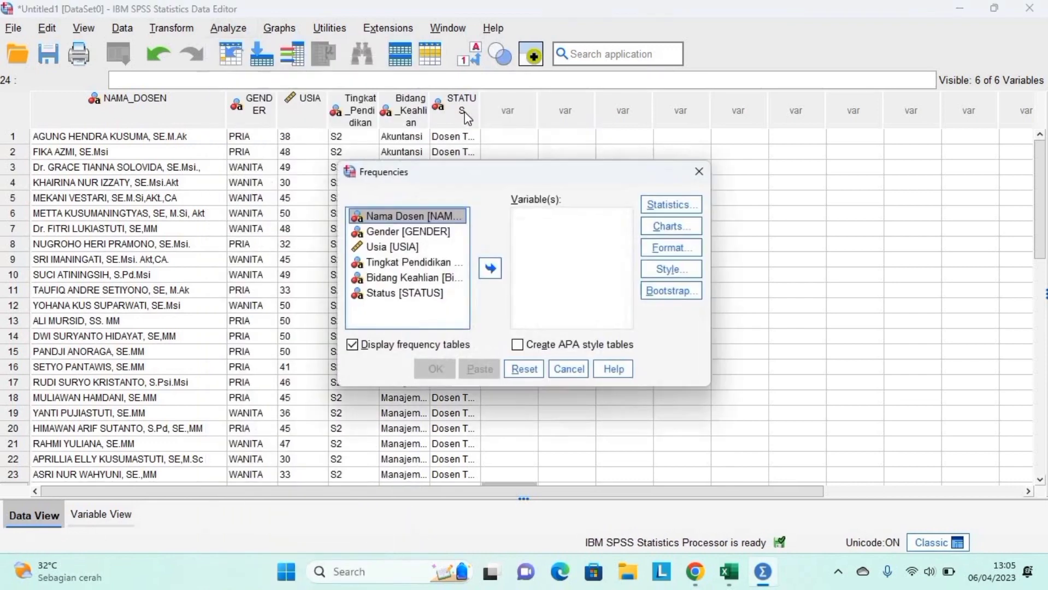
click(418, 247)
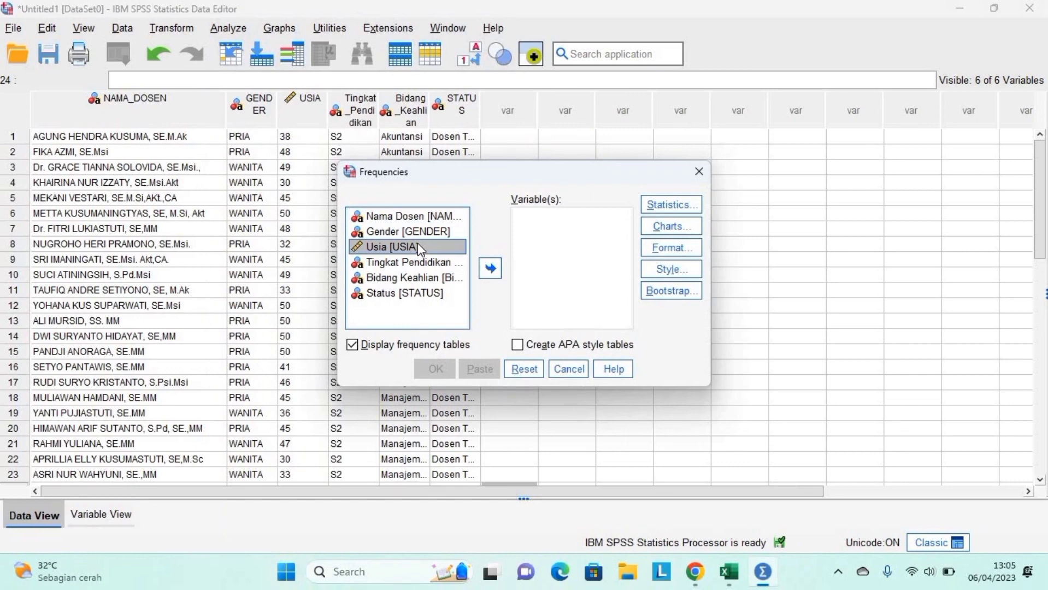
click(533, 225)
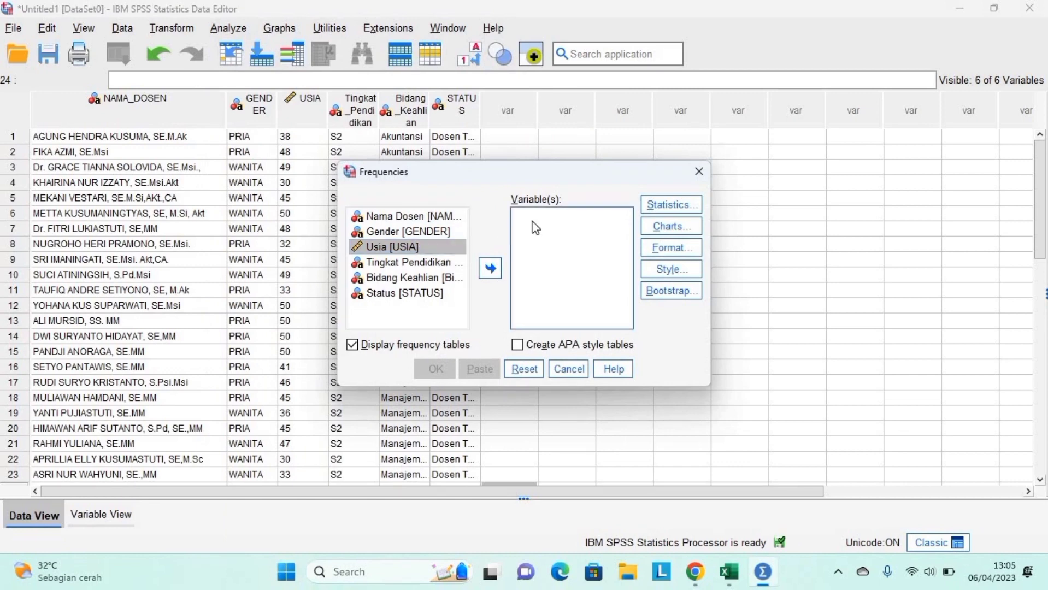
click(494, 276)
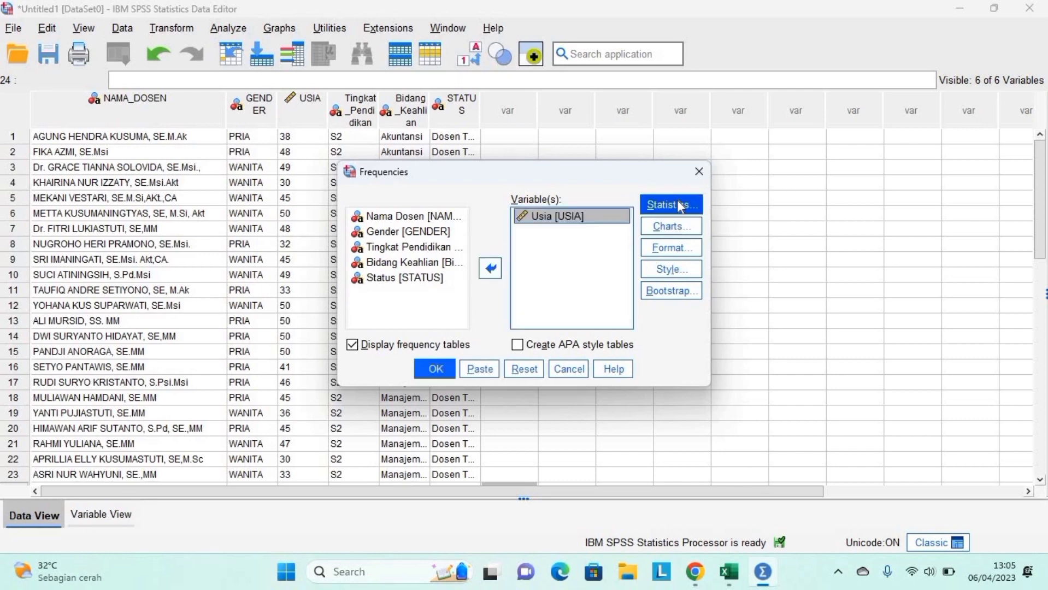
- Include the mean, median and mode in the Frequencies statistics for Usia
click(680, 206)
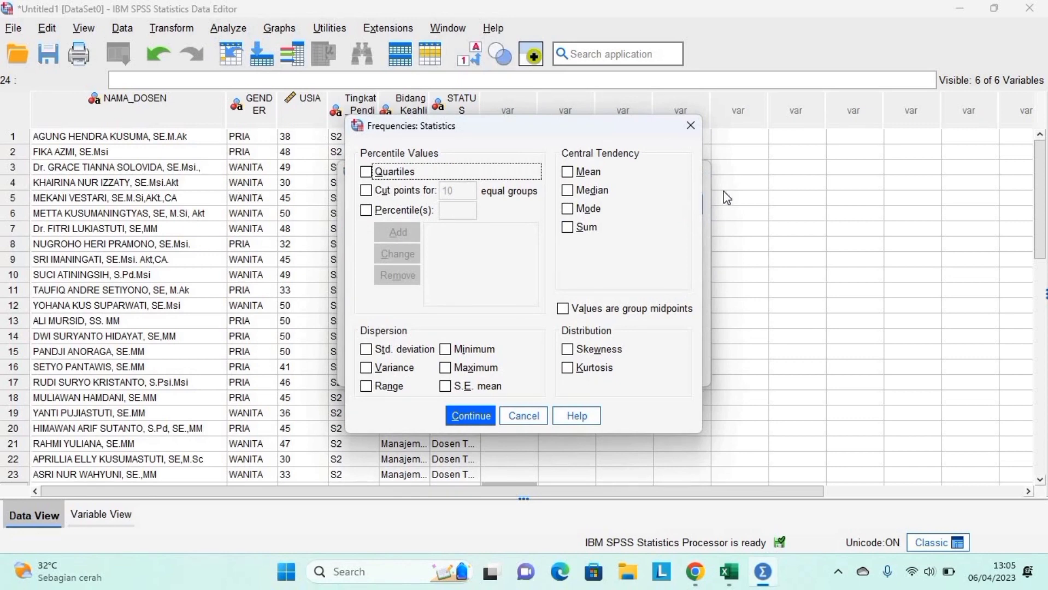
click(571, 173)
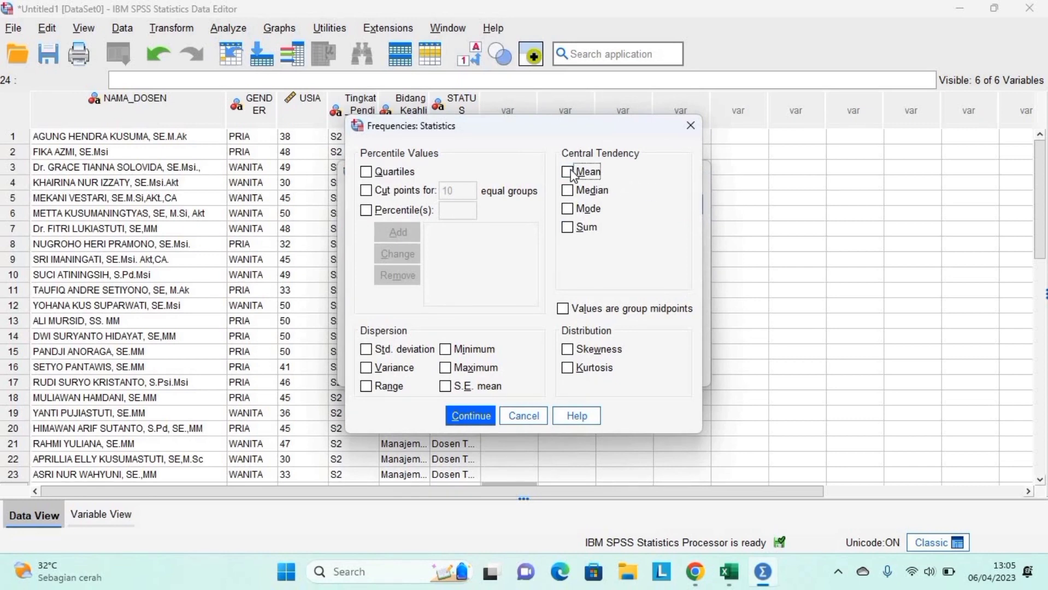
click(571, 173)
click(569, 190)
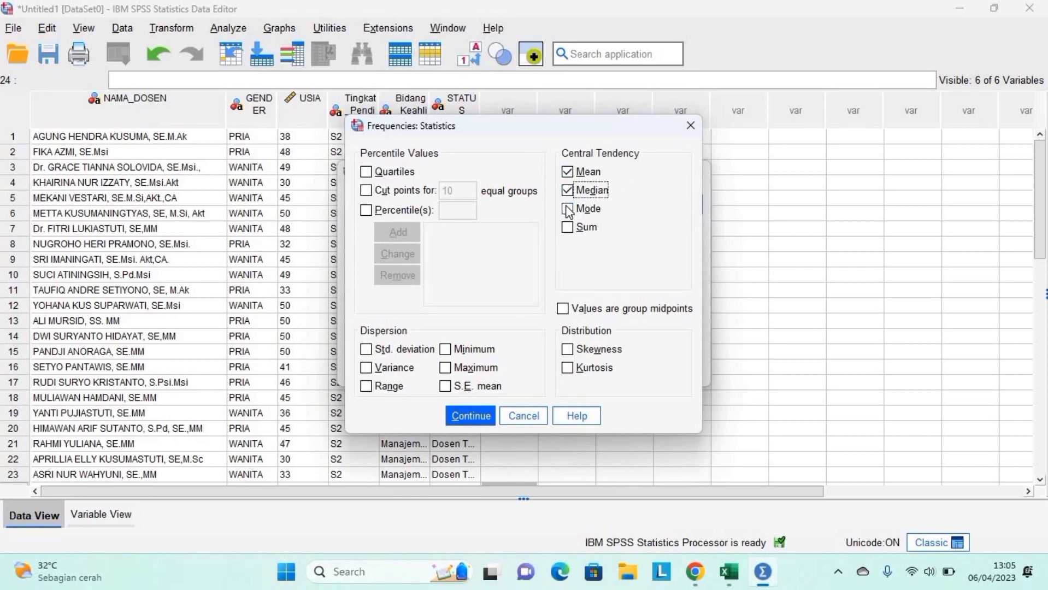
click(568, 210)
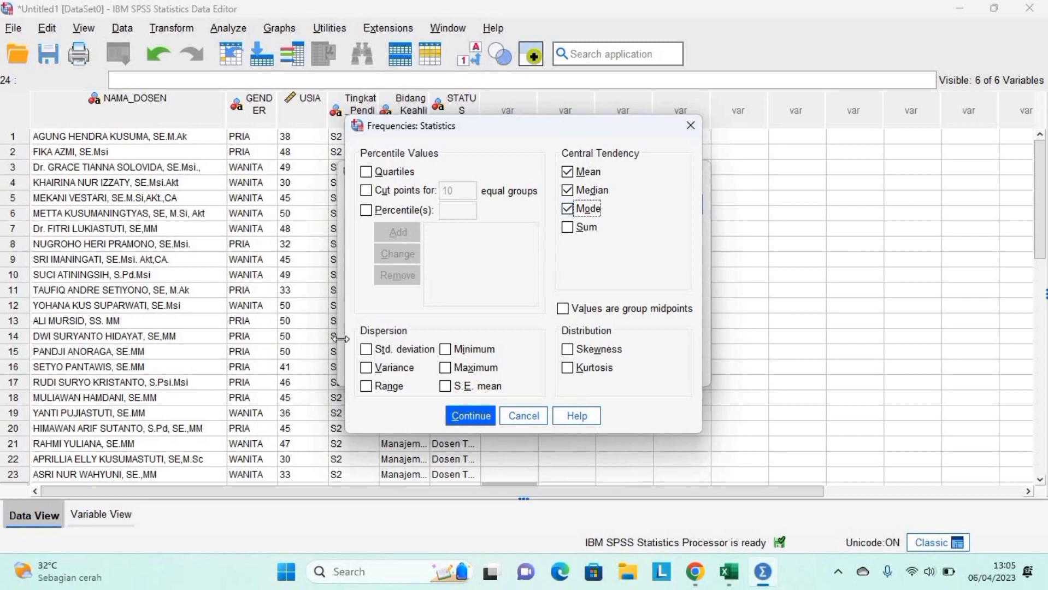
- Include the dispersion statistics standard deviation, variance, range, minimum and maximum for Usia
click(367, 350)
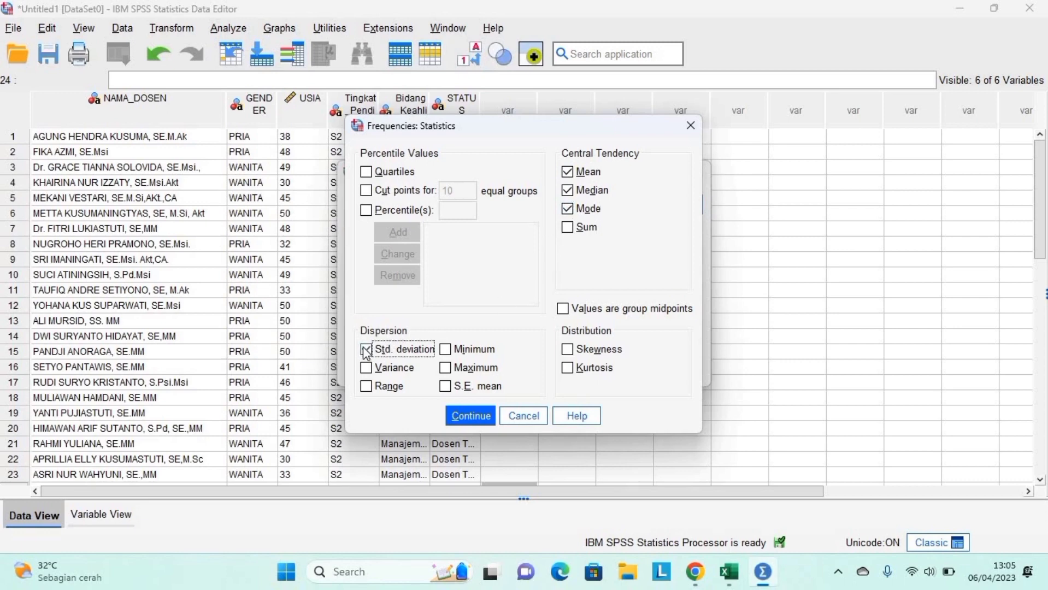
click(366, 368)
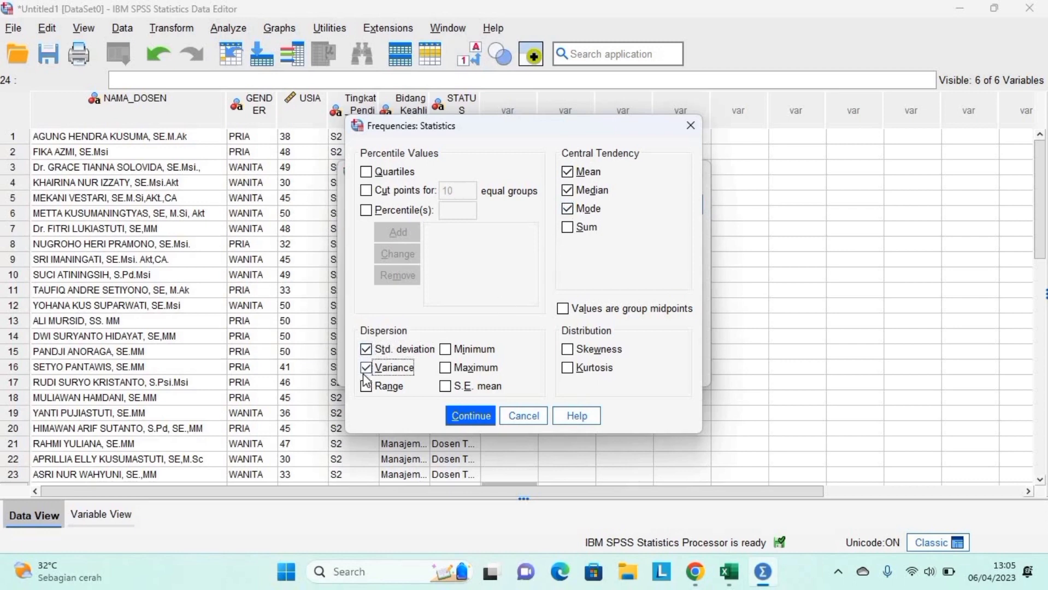
click(367, 387)
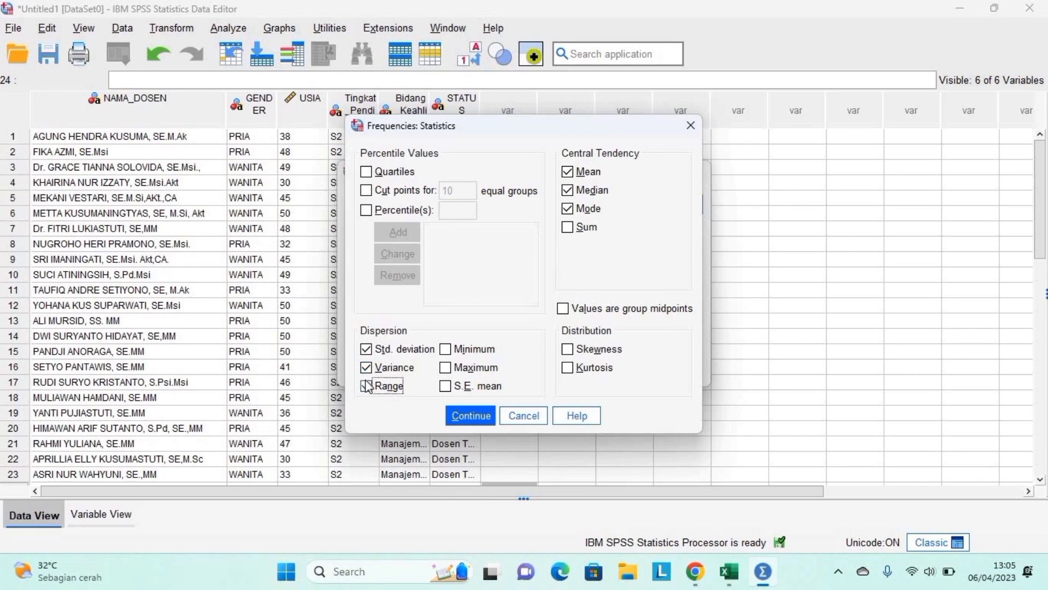
click(445, 350)
click(445, 368)
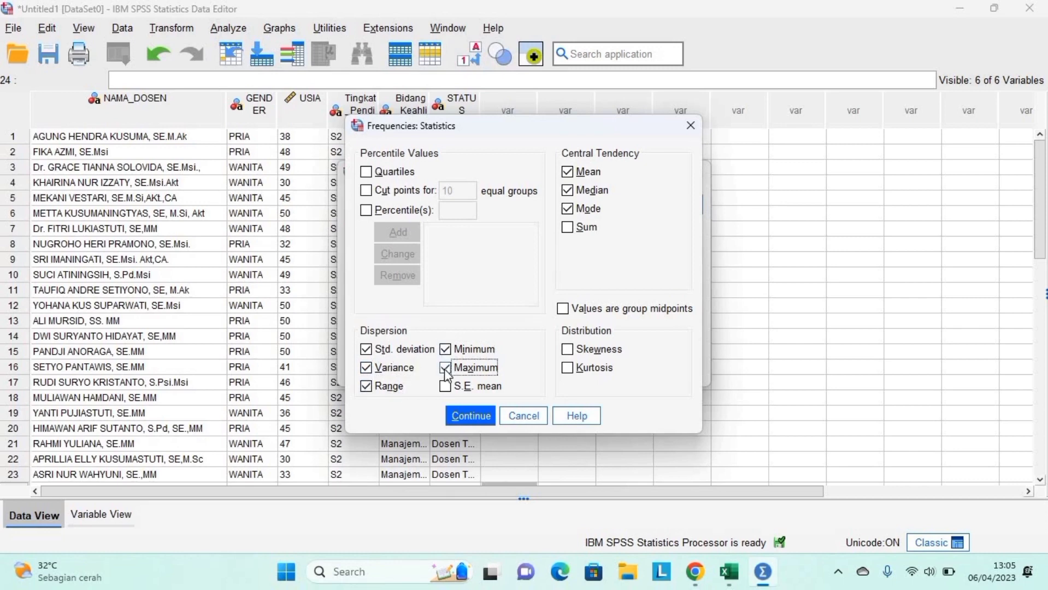
- Include skewness and kurtosis in the statistics and run the Frequencies analysis
click(568, 350)
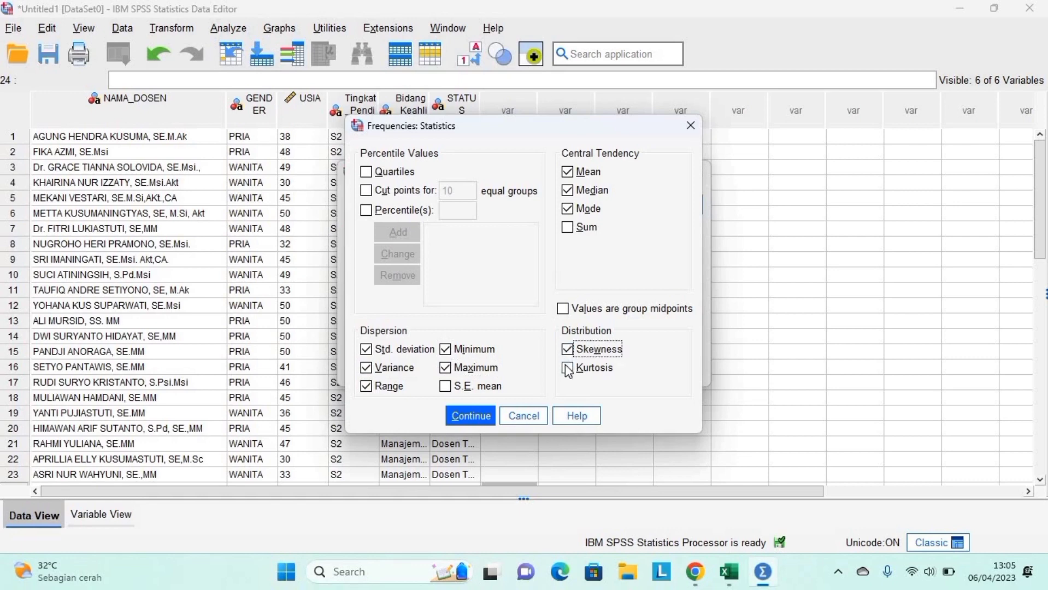
click(568, 369)
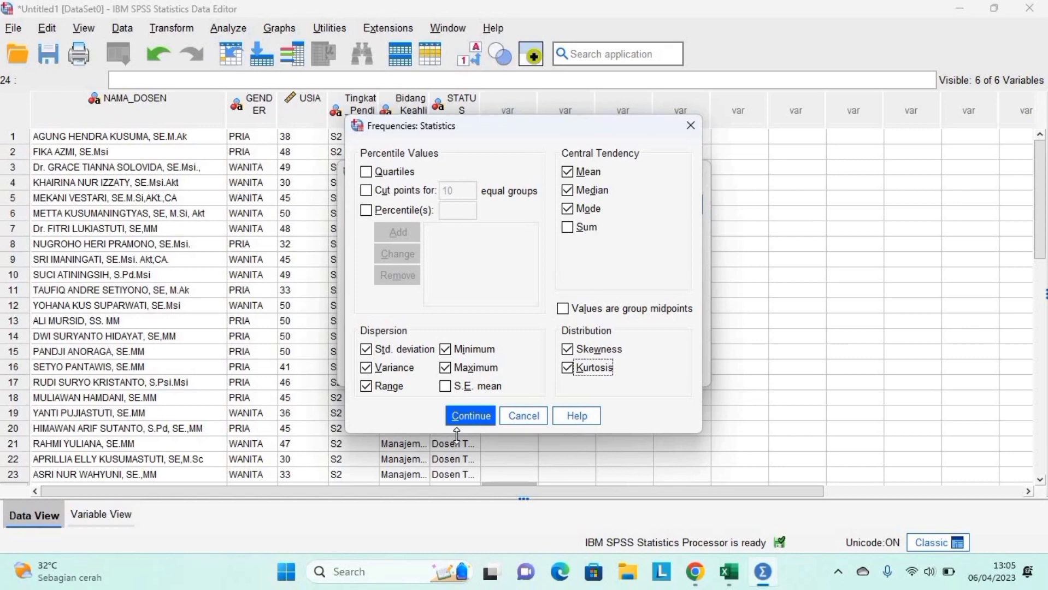
click(461, 414)
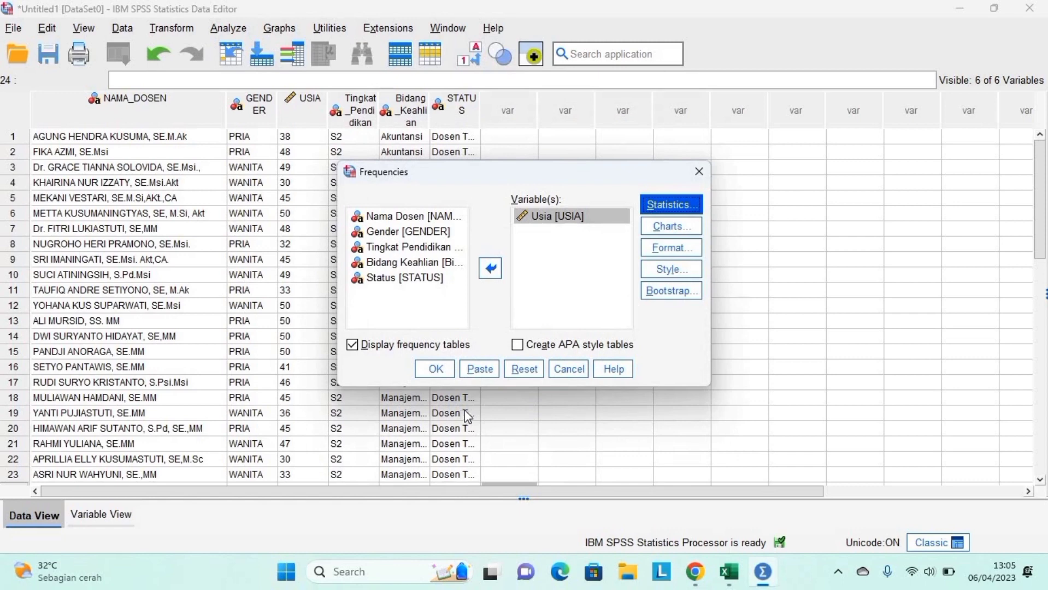
click(427, 368)
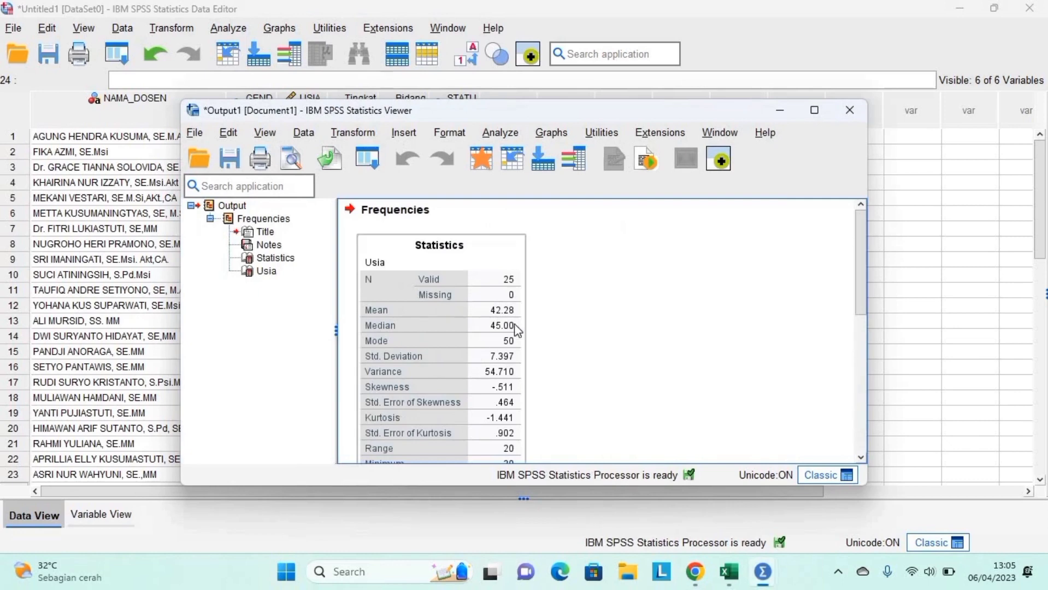
- Maximize the output viewer and examine the Usia statistics and the frequency table below them
click(561, 325)
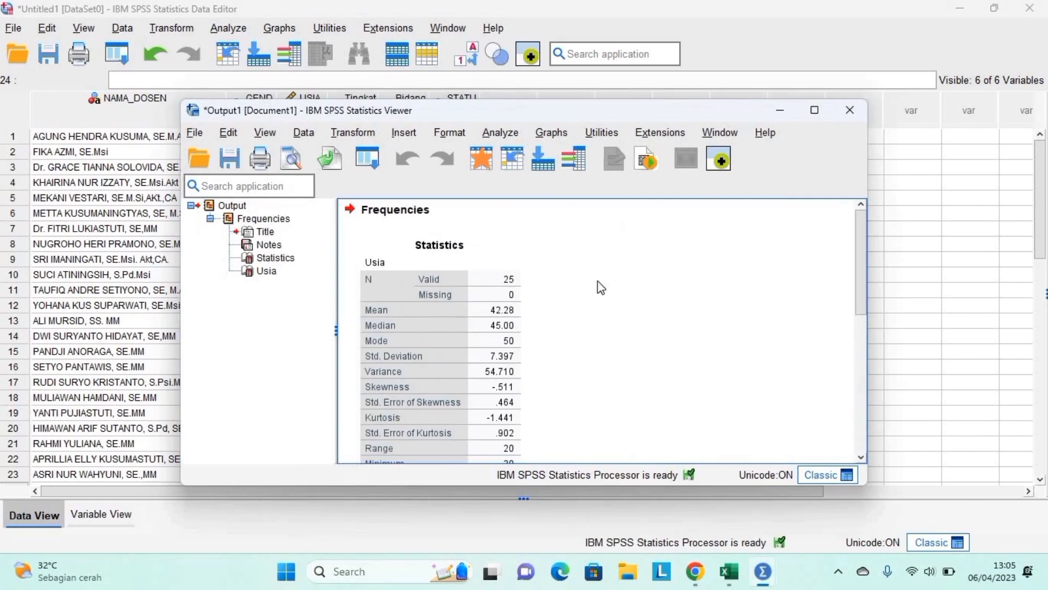
click(815, 113)
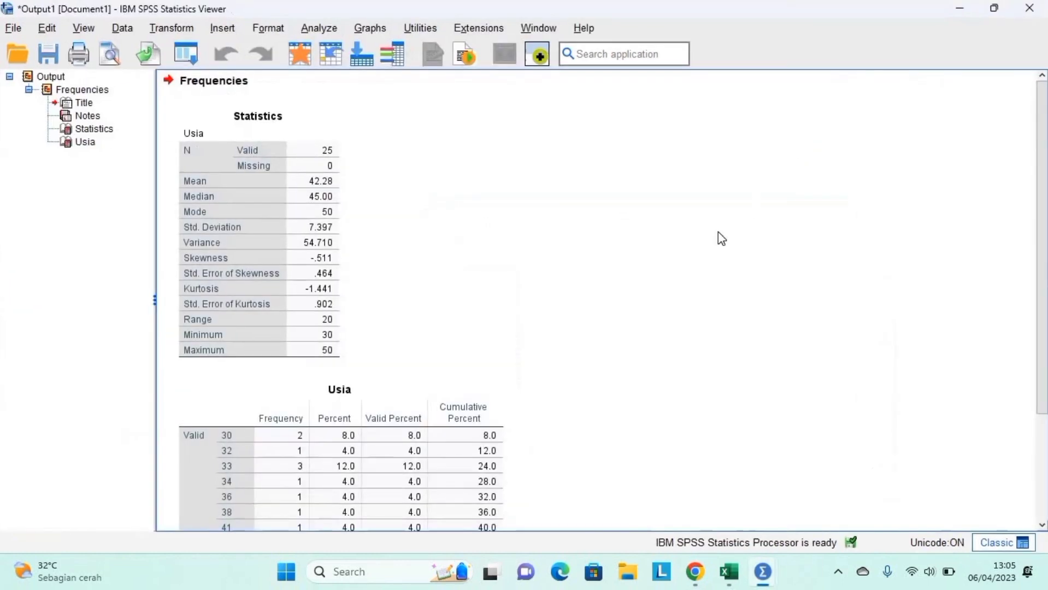
scroll(684, 271, down, 3)
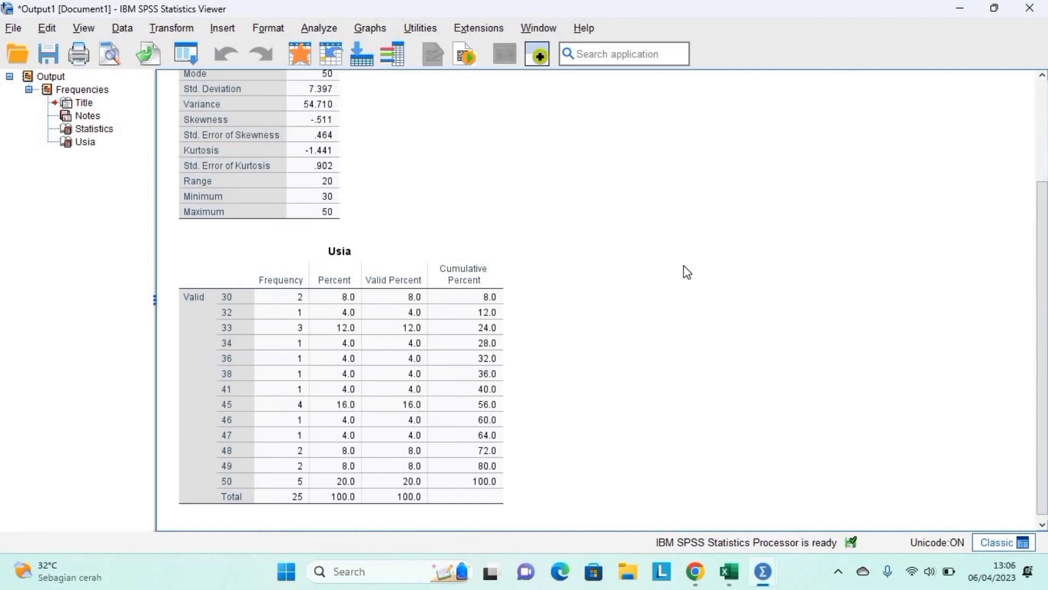
click(355, 280)
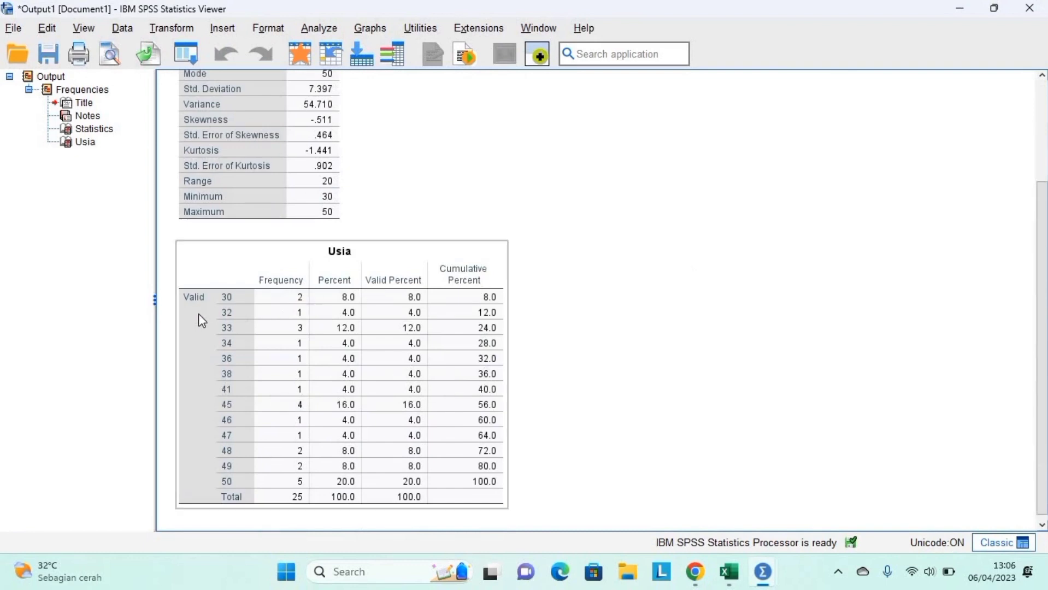
- Return from the Usia output to the dataset and start defining a simple bar chart with summaries for groups of cases
scroll(253, 245, up, 3)
click(251, 291)
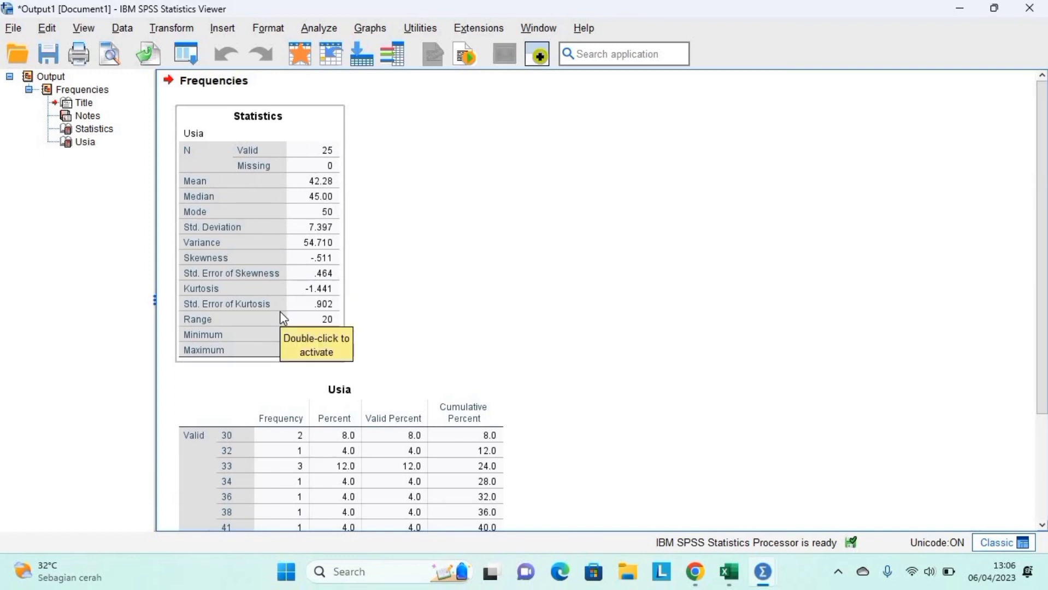
scroll(283, 319, down, 3)
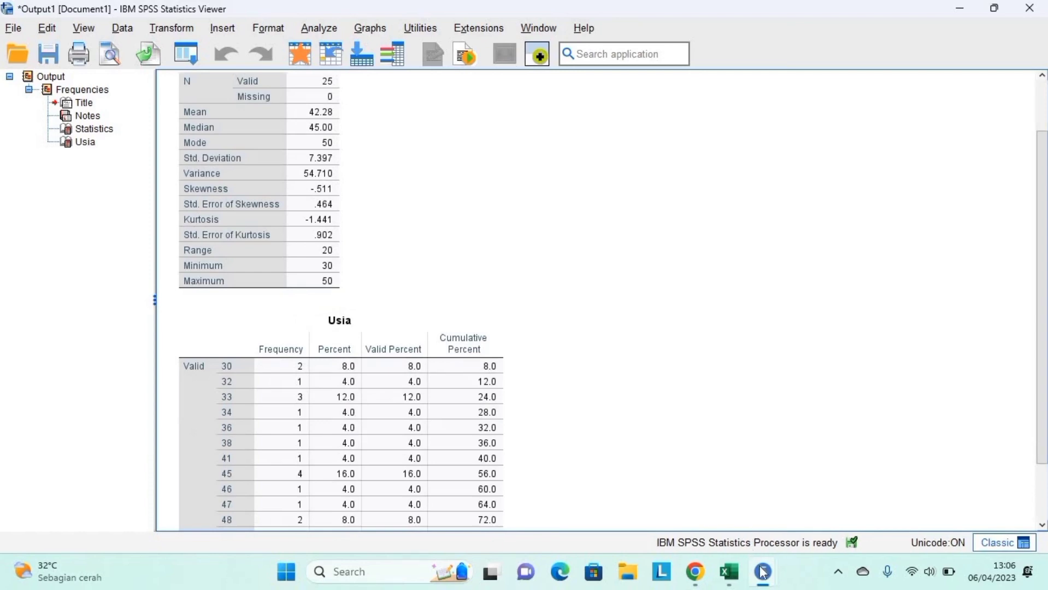
mouse_move(763, 571)
click(696, 505)
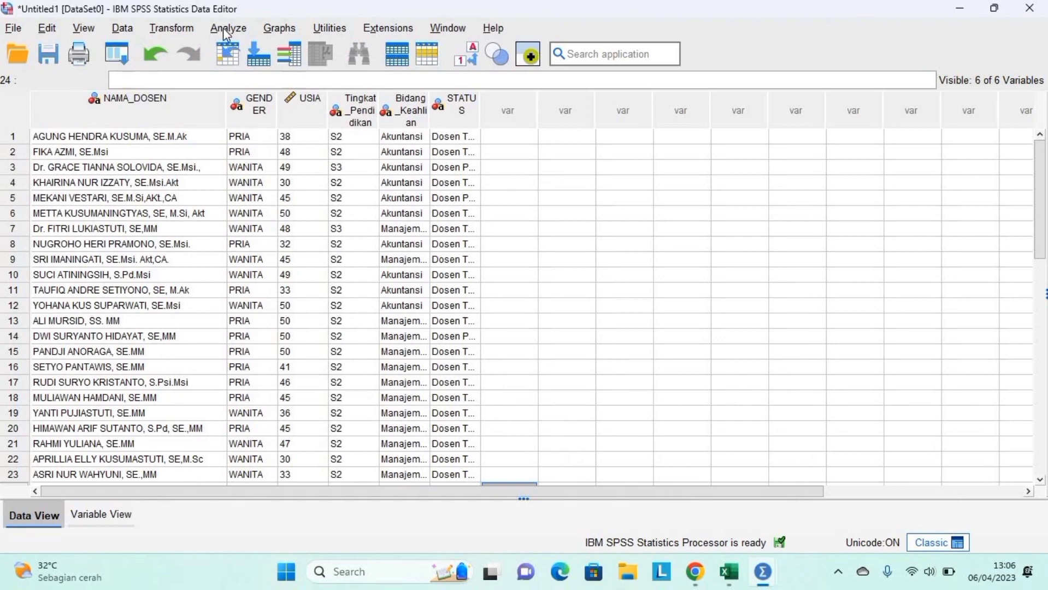
click(266, 29)
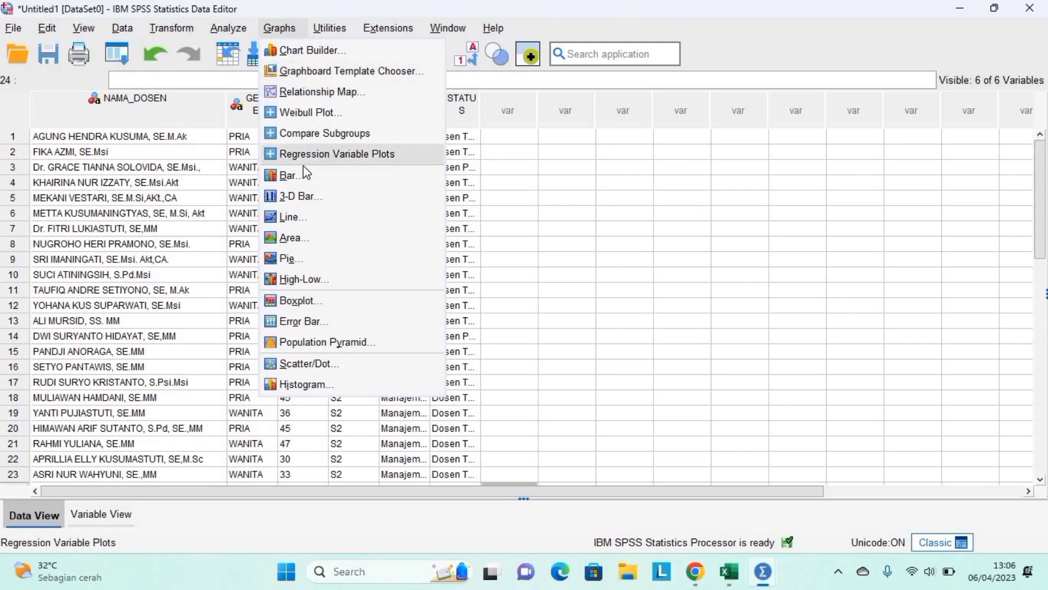
click(289, 175)
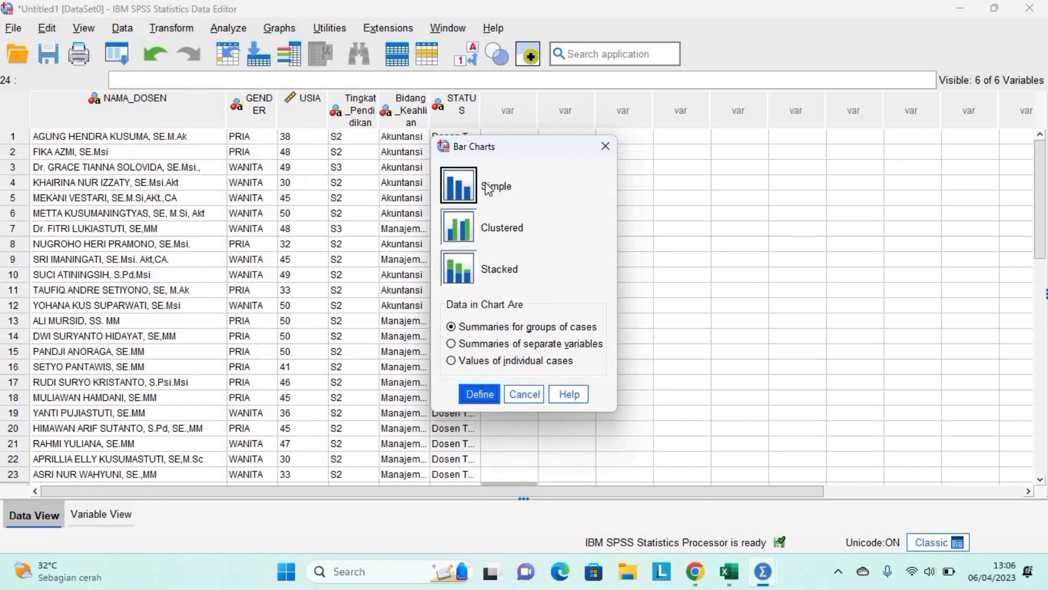
click(479, 396)
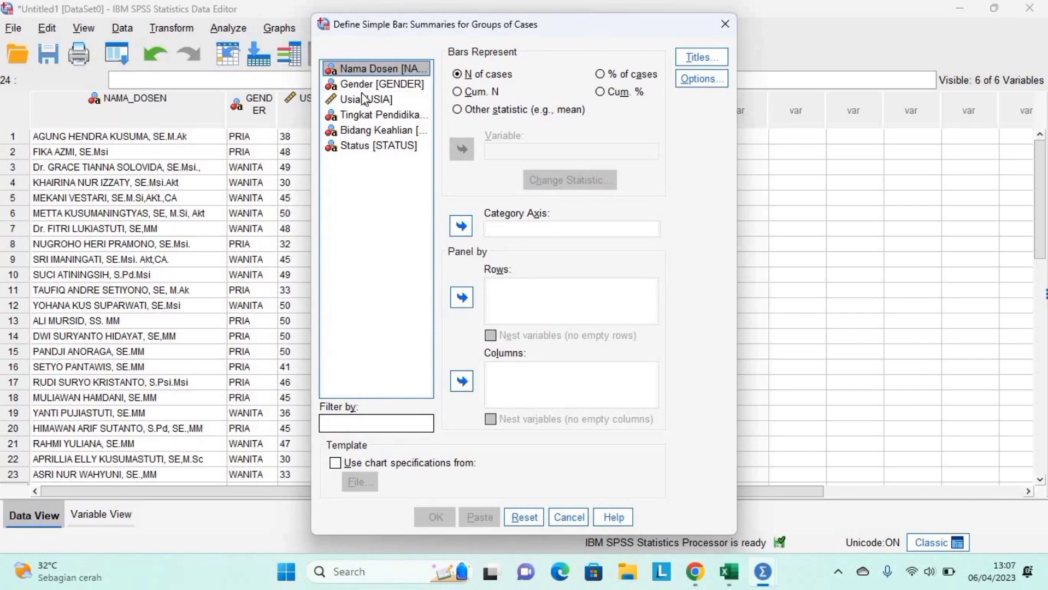
- Make the bars represent % of cases and set Bidang Keahlian as the category axis
click(379, 134)
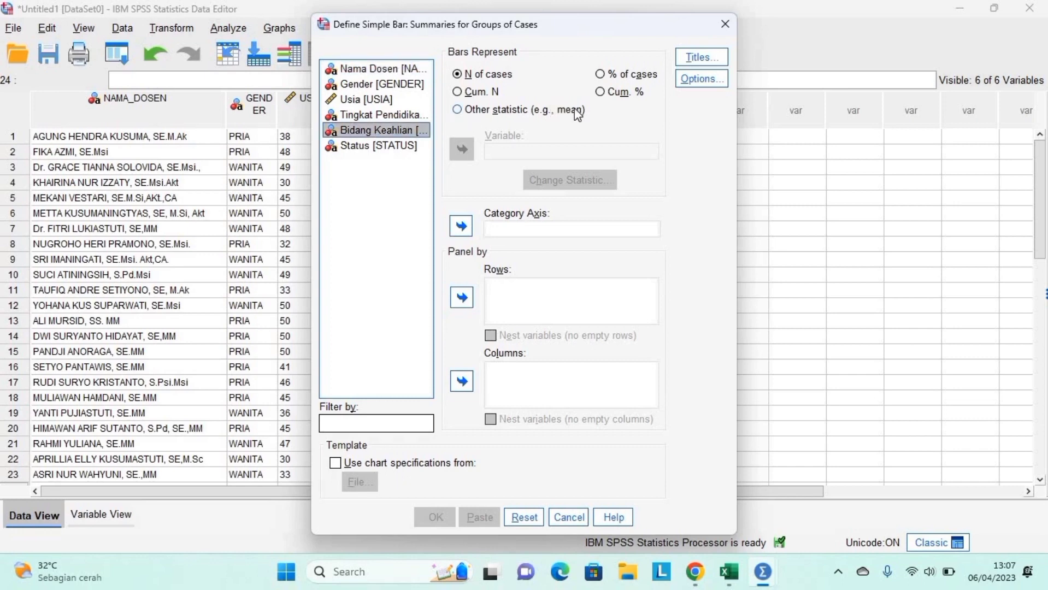
click(600, 74)
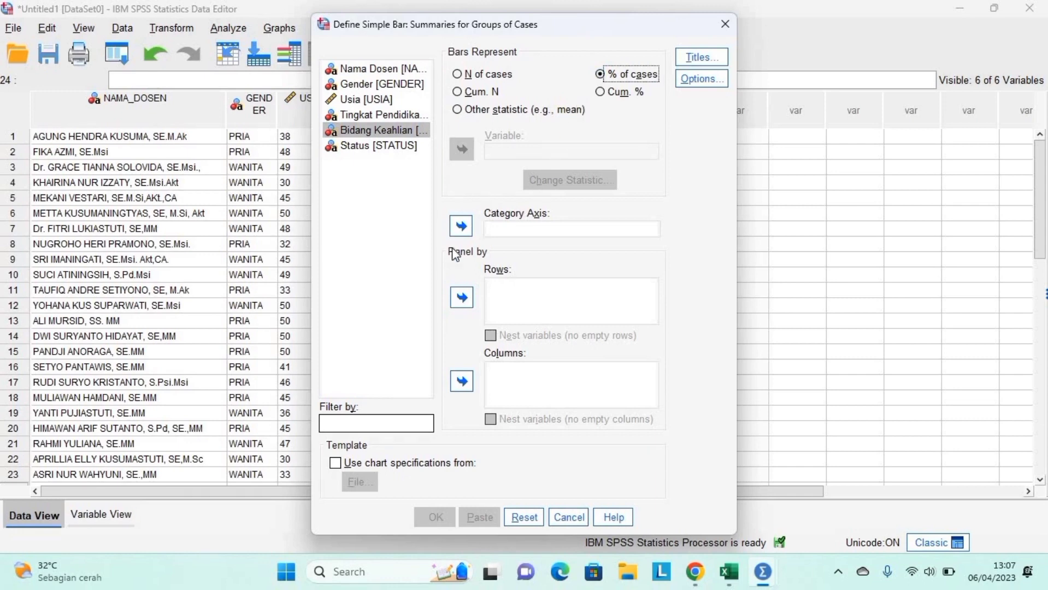
click(463, 226)
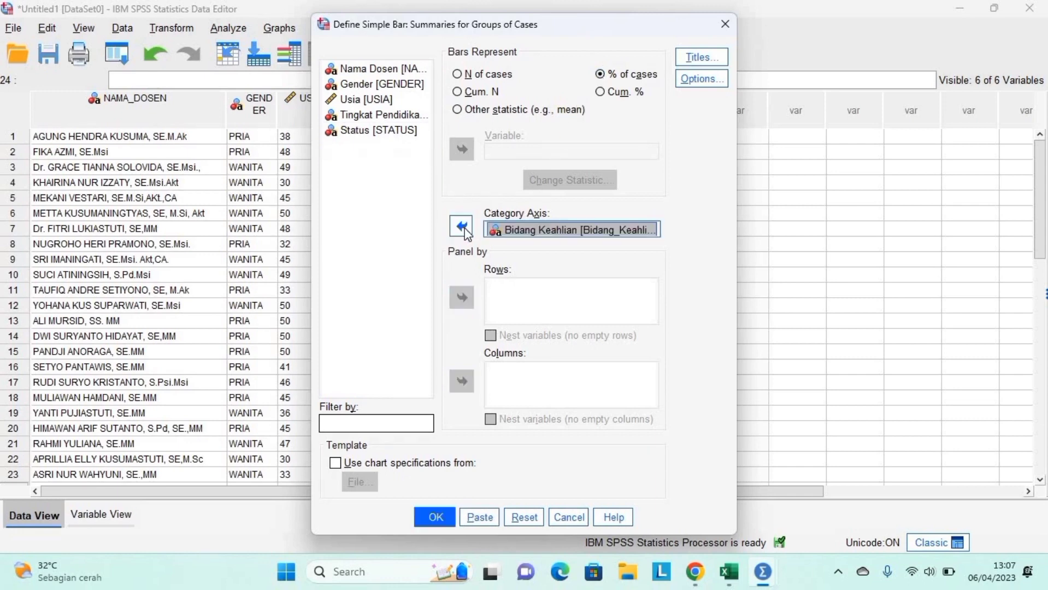
click(522, 301)
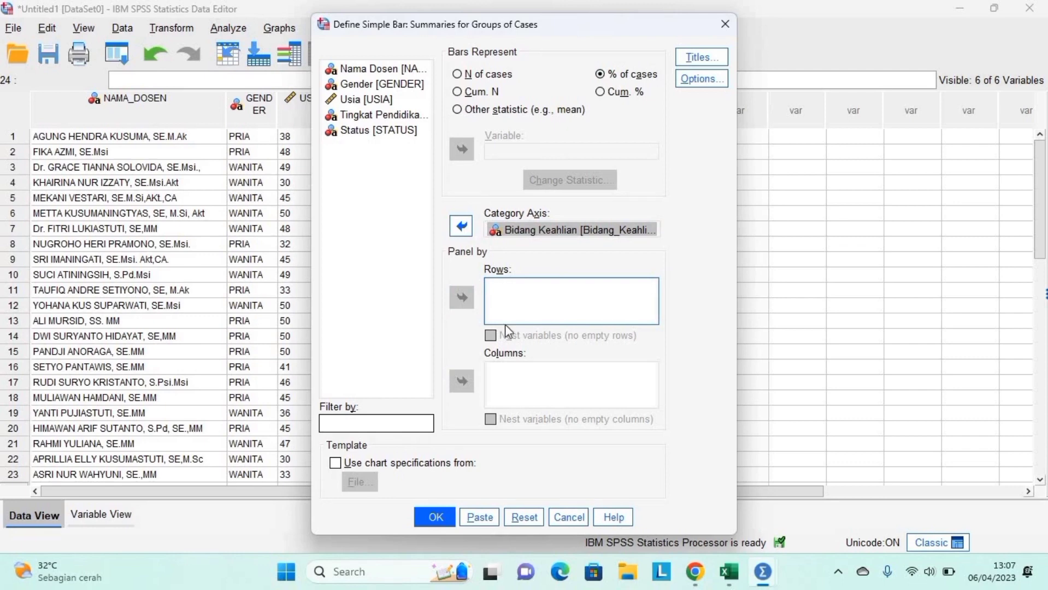
- Enter the chart subtitle GRAFIK BERDASARKAN BIDANG KEAHLIAN and insert DOSEN before BIDANG
click(702, 60)
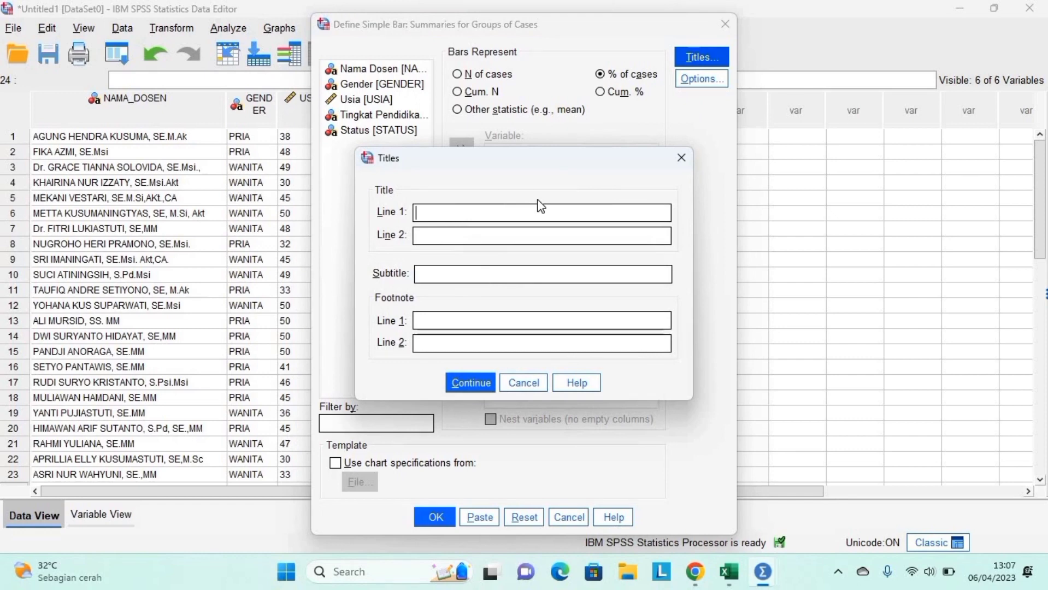
click(489, 277)
key(Caps_Lock)
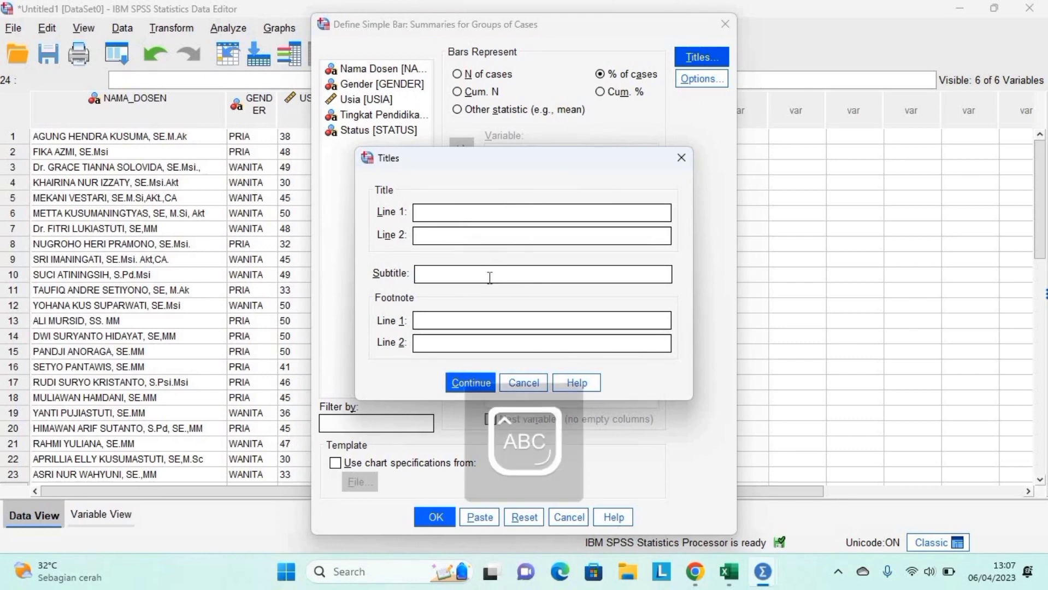
text(GRAFIK BERDAS)
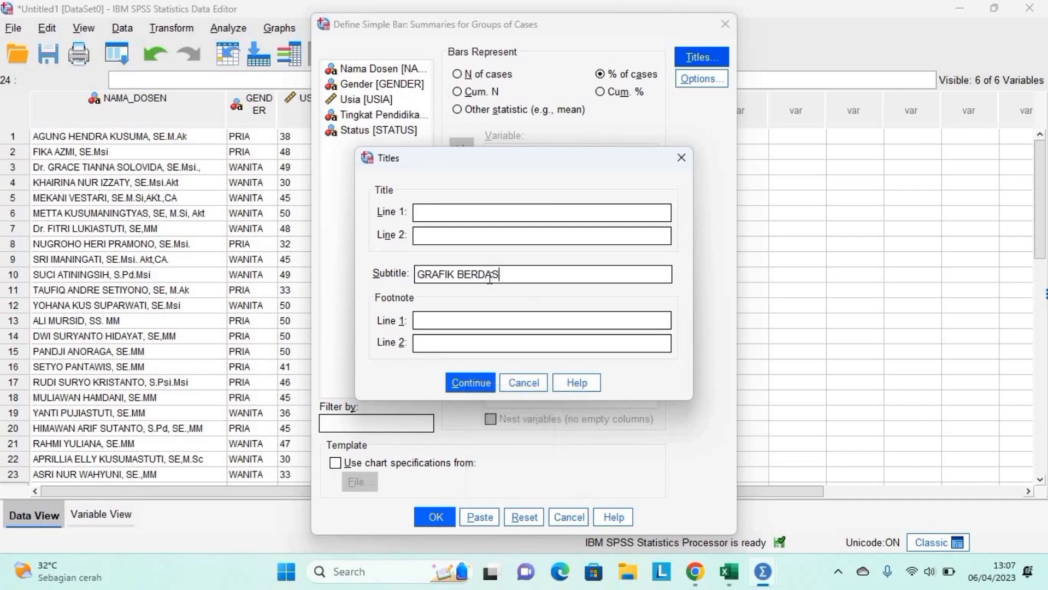
text(ARKAN BIDANG K)
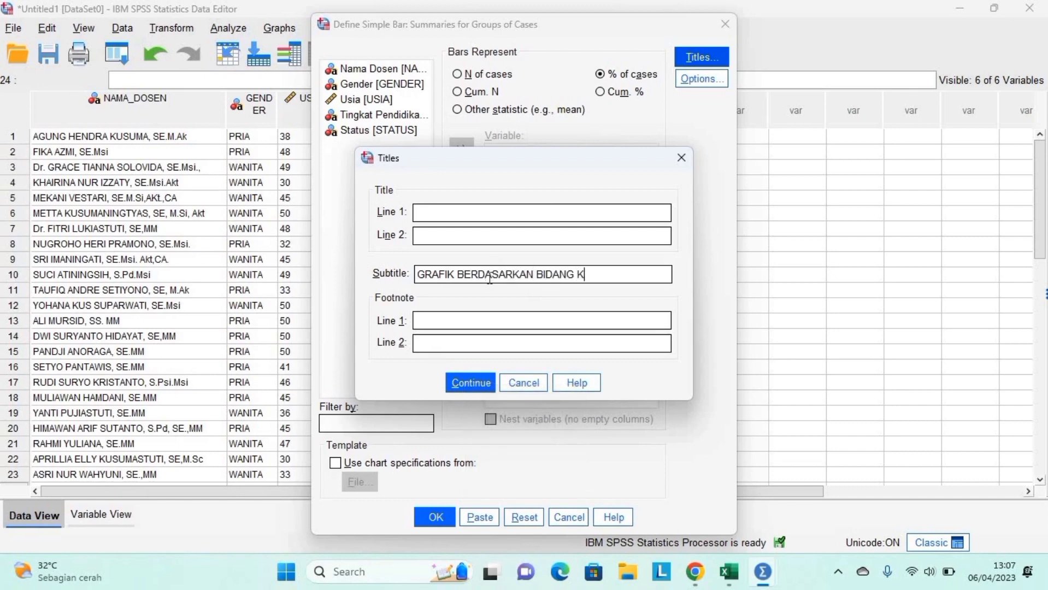
text(EAHLIAN)
key(Home)
click(537, 272)
text(DOSEN)
key(Caps_Lock)
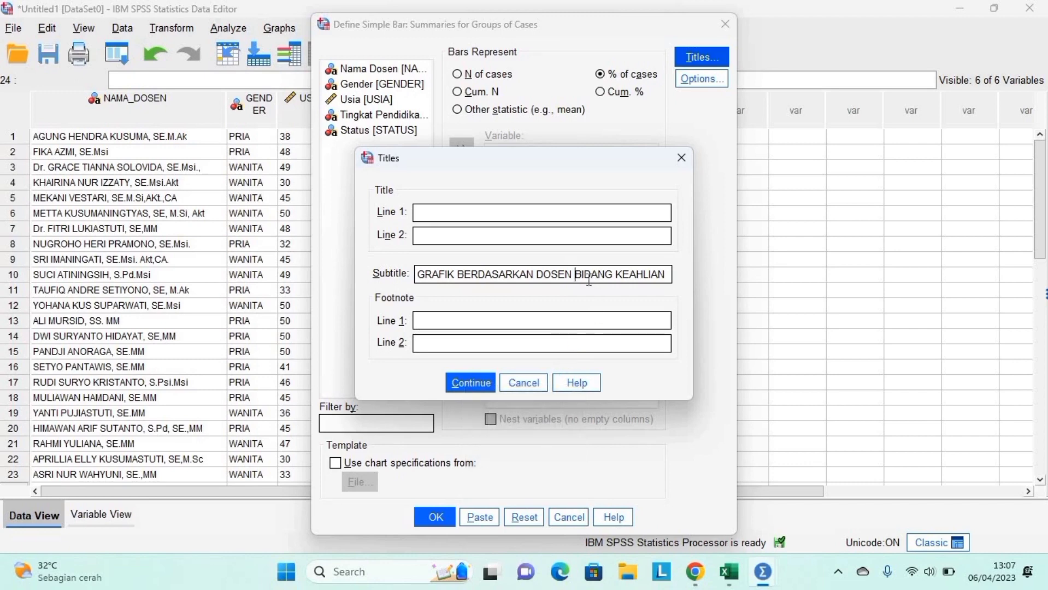
- Replace BERDASARKAN DOSEN in the subtitle with "dosen berdasarkan" in lower case
key(BackSpace)
key(BackSpace)
key(BackSpace)
key(BackSpace)
key(BackSpace)
key(BackSpace)
key(BackSpace)
key(BackSpace)
key(BackSpace)
key(BackSpace)
key(BackSpace)
key(BackSpace)
key(BackSpace)
key(BackSpace)
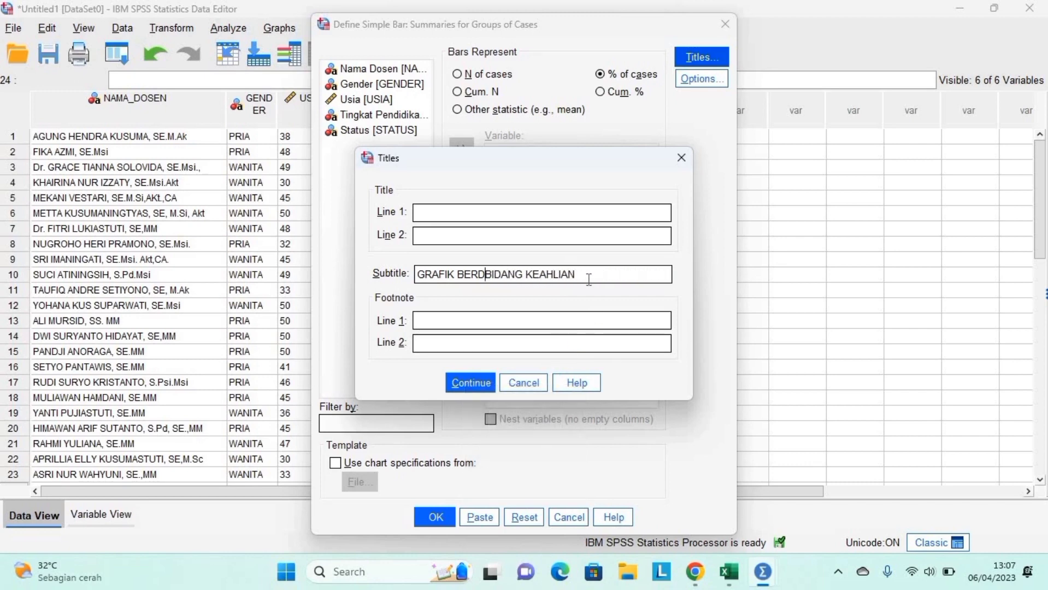
key(BackSpace)
key(BackSpace)
key(BackSpace)
key(BackSpace)
text(dosen be)
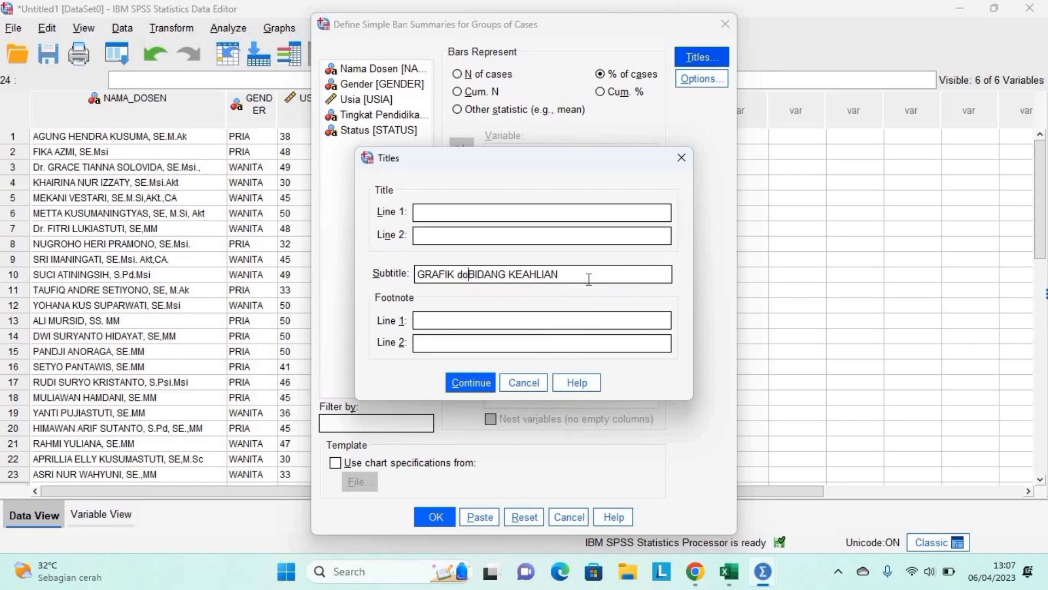
text(rdasarkan)
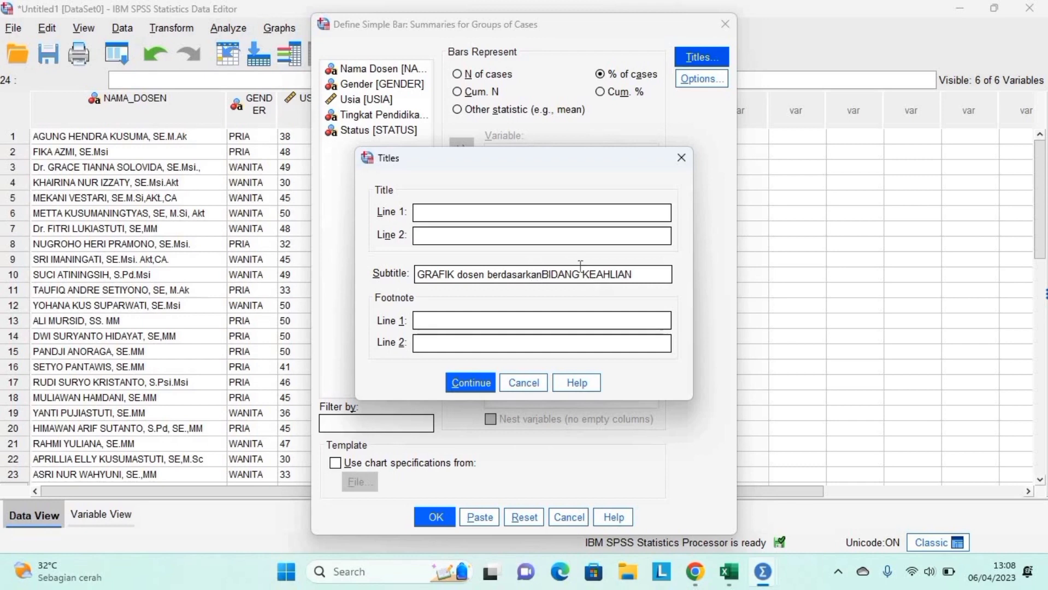
- Rewrite the lower-case words in capitals so the subtitle reads GRAFIK DOSEN BERDASARKAN BIDANG KEAHLIAN, and apply it
key(BackSpace)
key(BackSpace)
key(BackSpace)
key(BackSpace)
key(BackSpace)
key(BackSpace)
key(BackSpace)
key(BackSpace)
key(BackSpace)
key(BackSpace)
key(BackSpace)
key(BackSpace)
key(BackSpace)
key(BackSpace)
key(BackSpace)
key(BackSpace)
key(BackSpace)
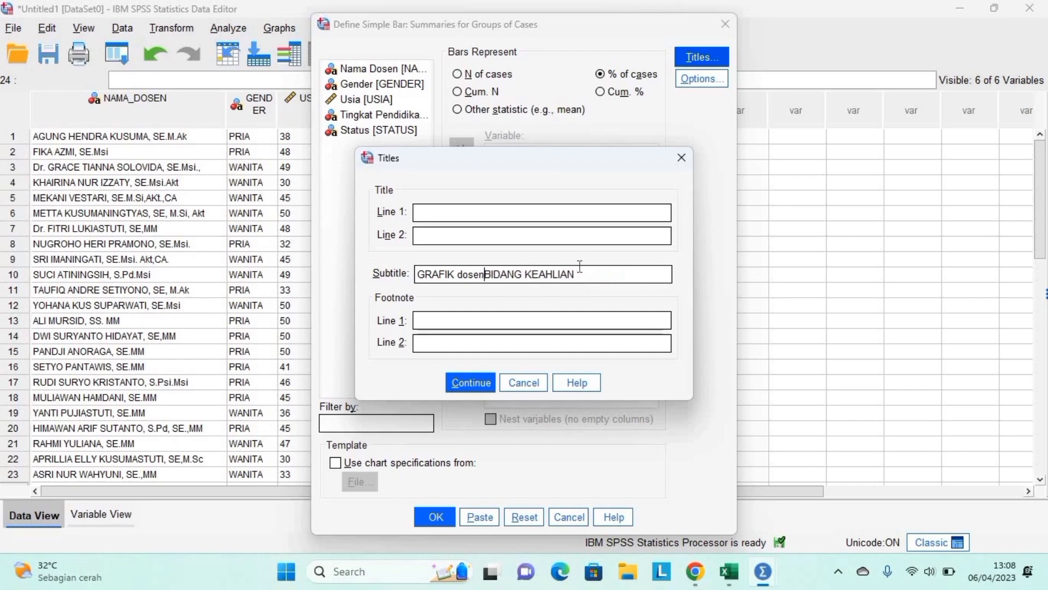
key(Caps_Lock)
text(DOSEN BE)
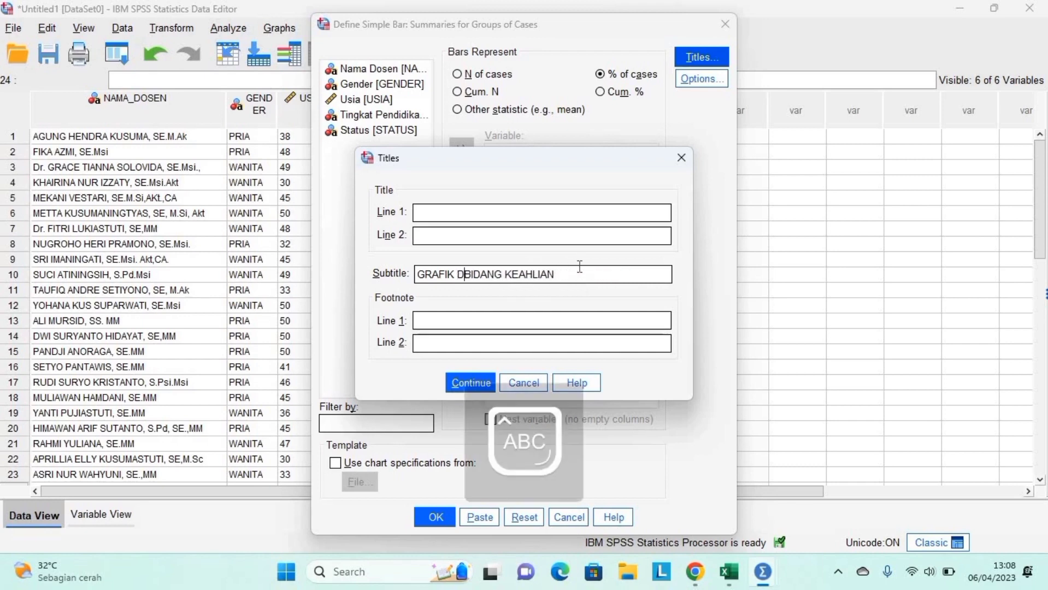
text(RDASARKA)
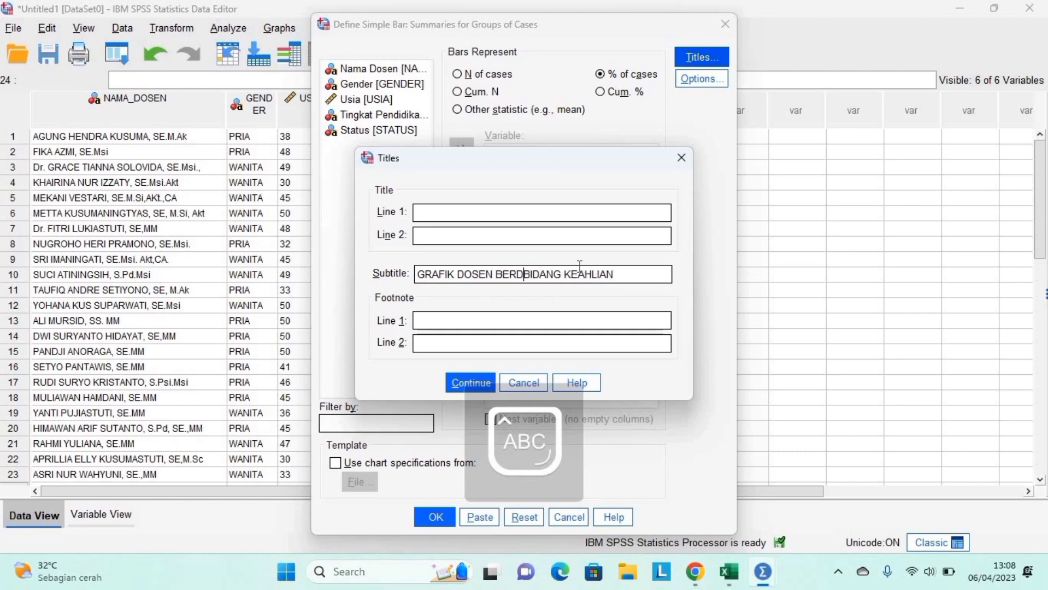
text(N)
key(Caps_Lock)
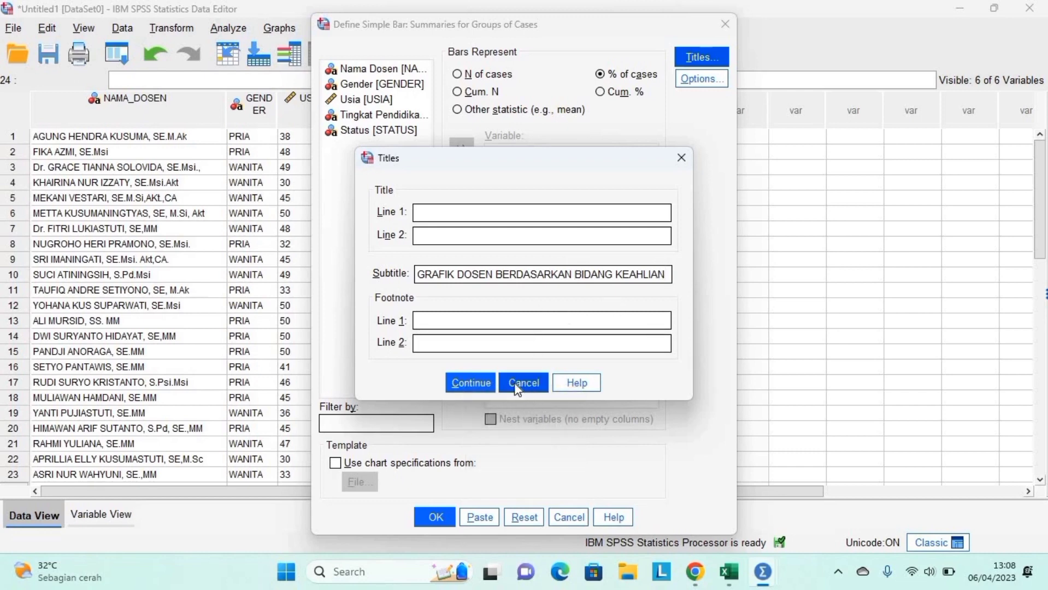
click(470, 384)
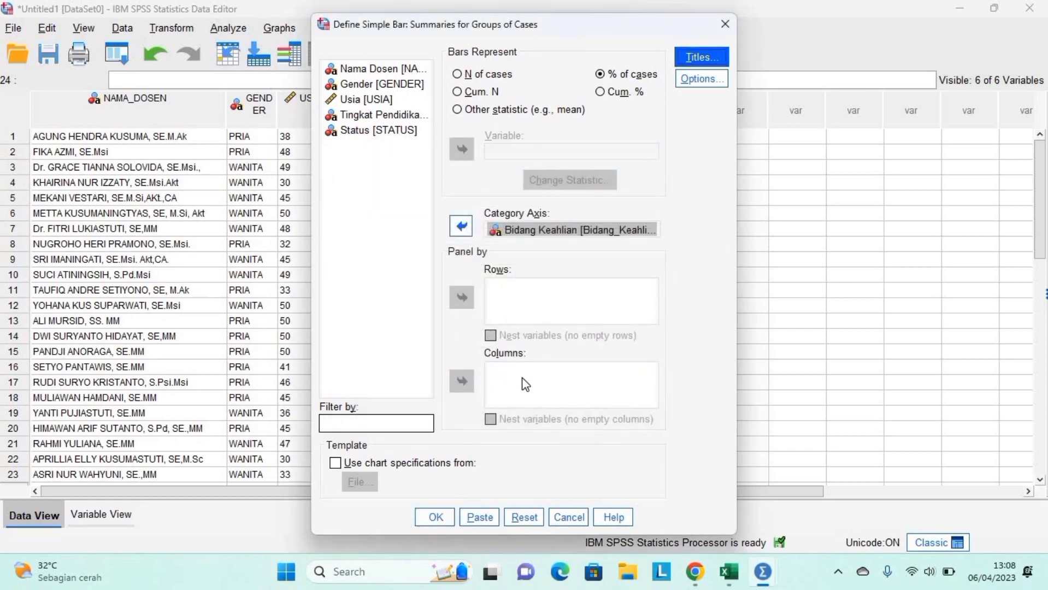
- Generate the Bidang Keahlian bar chart and review its Akuntansi and Manajeman bars in the output
click(435, 516)
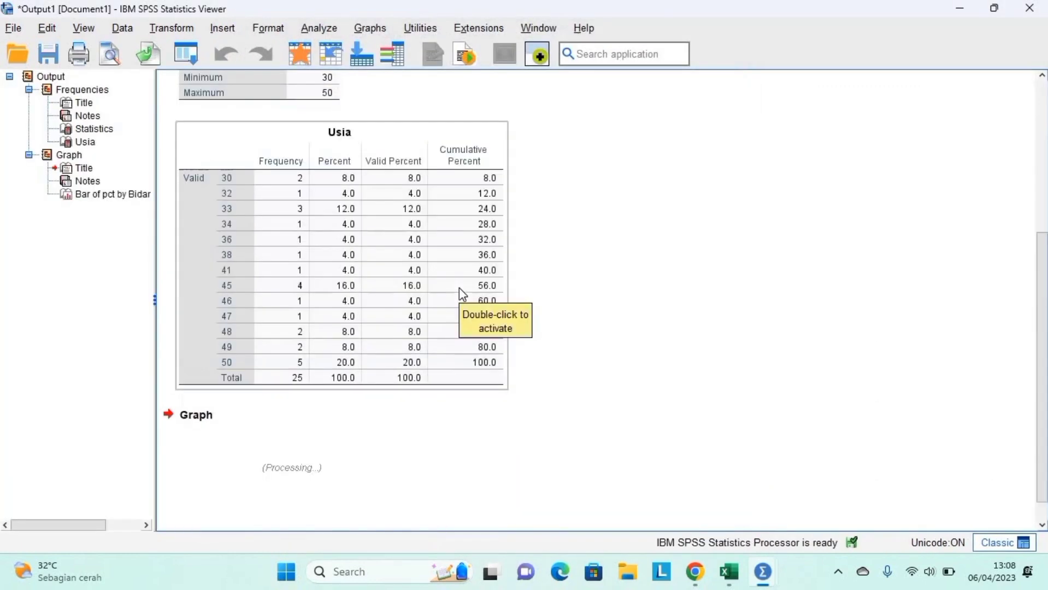
scroll(462, 295, down, 3)
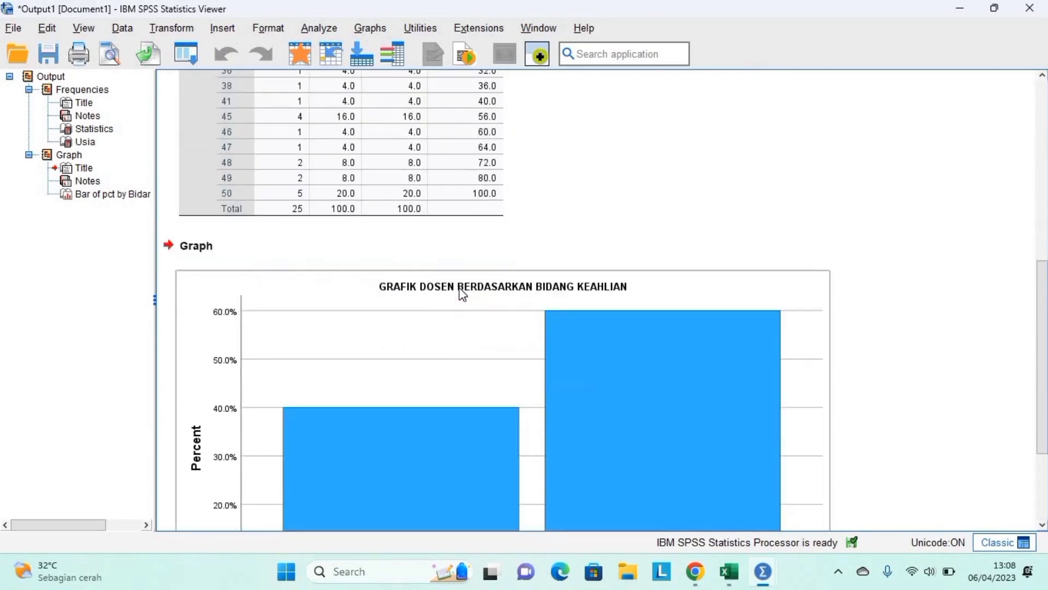
scroll(462, 294, down, 1)
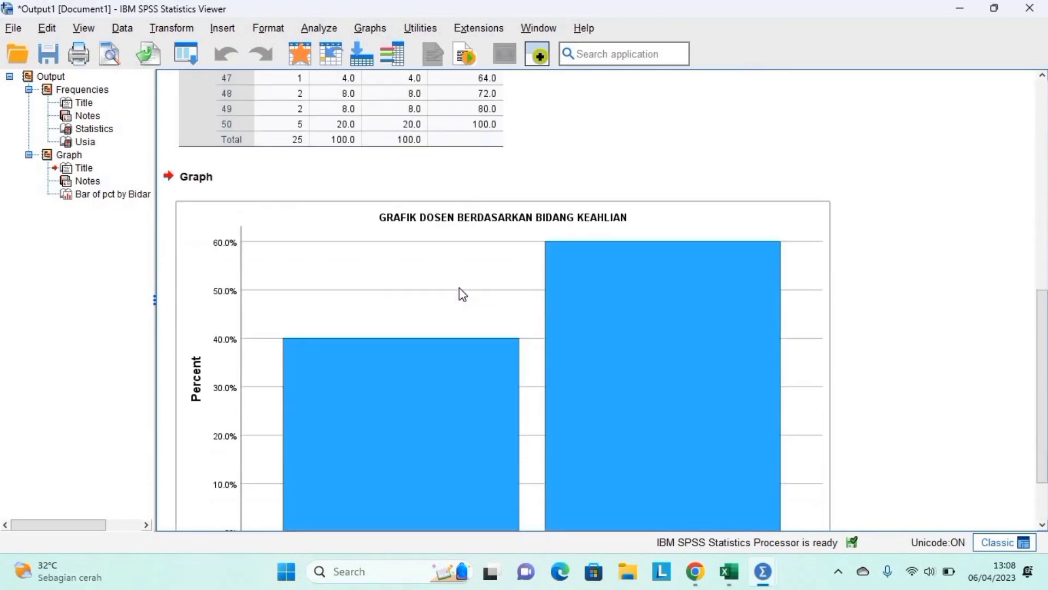
scroll(459, 288, down, 1)
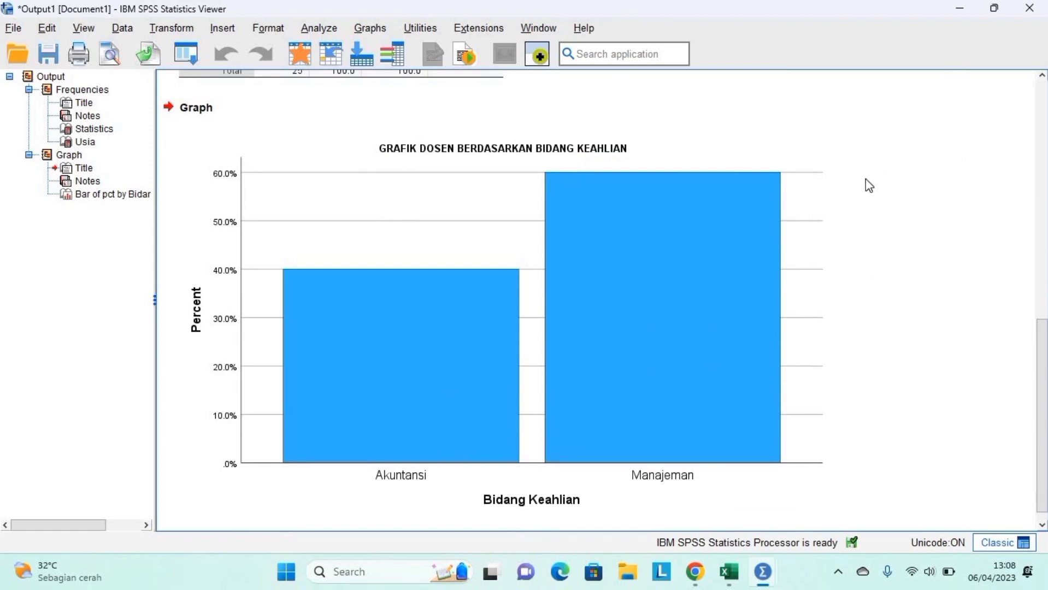
click(445, 324)
double_click(446, 323)
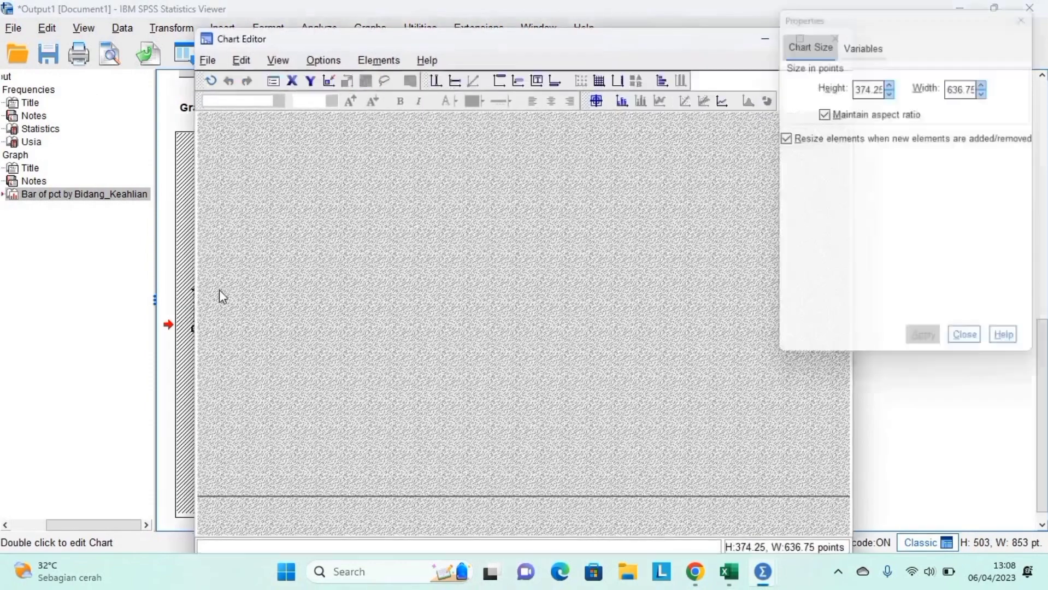
click(1030, 12)
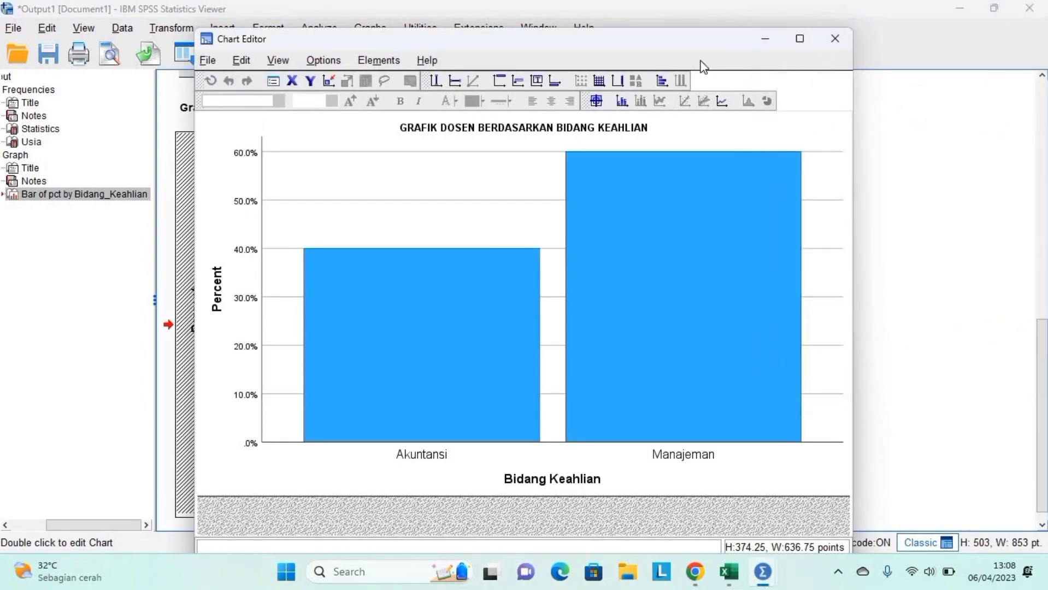
click(835, 38)
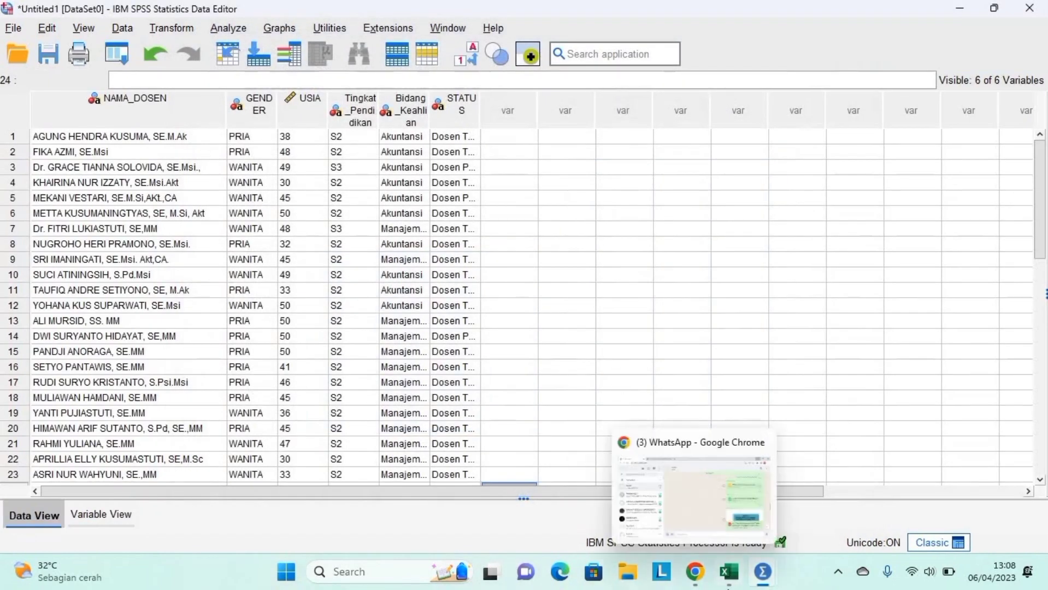
mouse_move(729, 572)
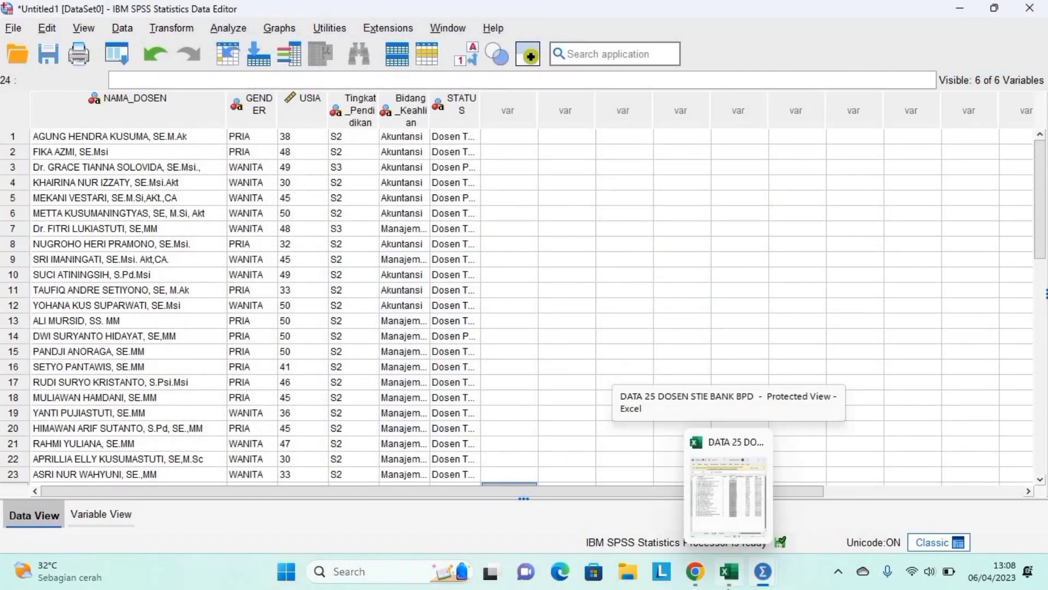
mouse_move(765, 574)
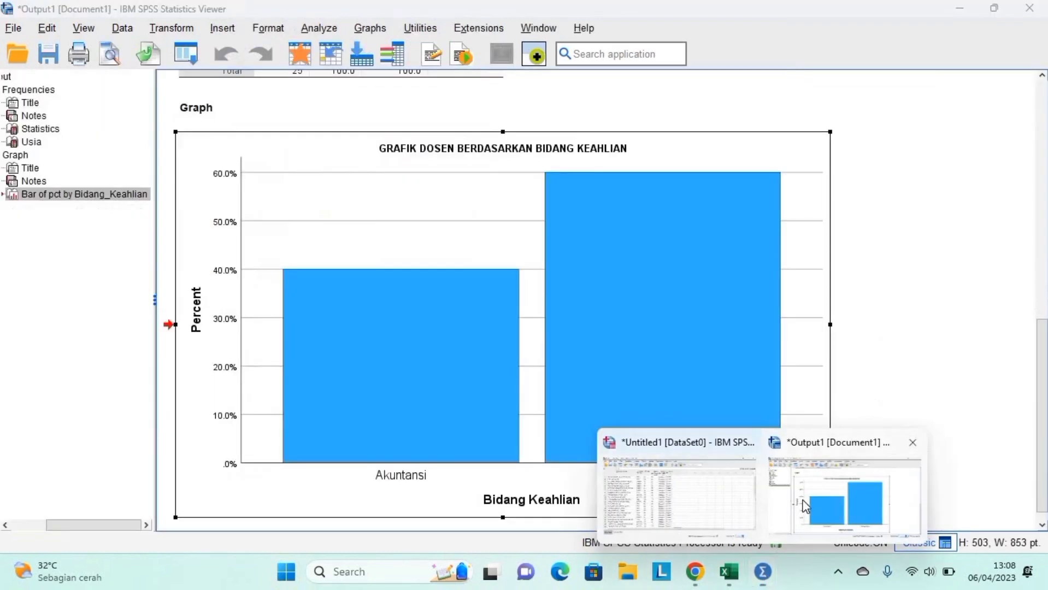
click(803, 505)
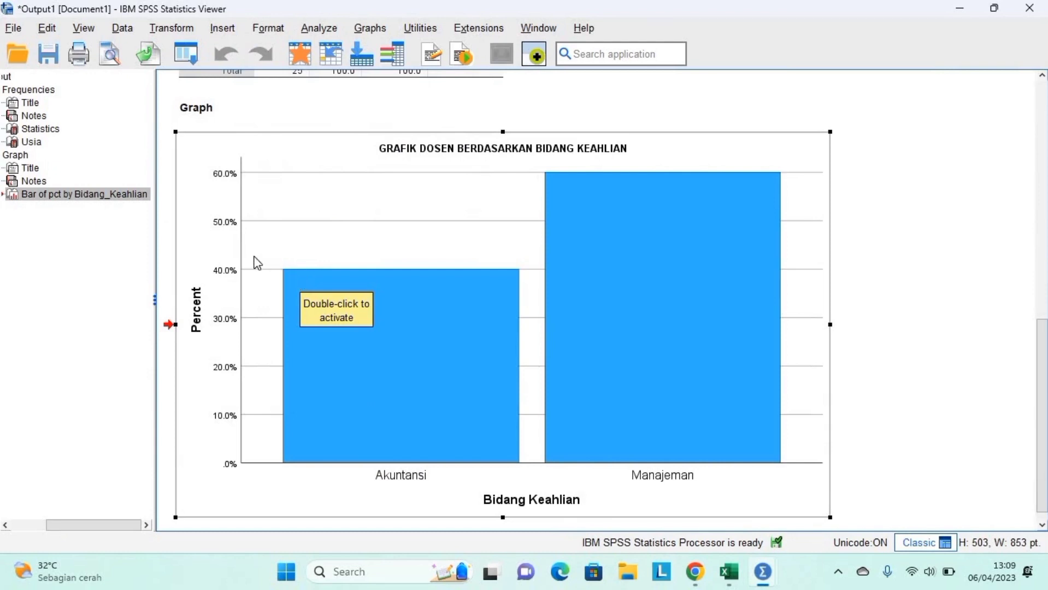
- Open the Bidang Keahlian bar chart for editing and add percentage data labels to the Akuntansi and Manajeman bars
double_click(367, 354)
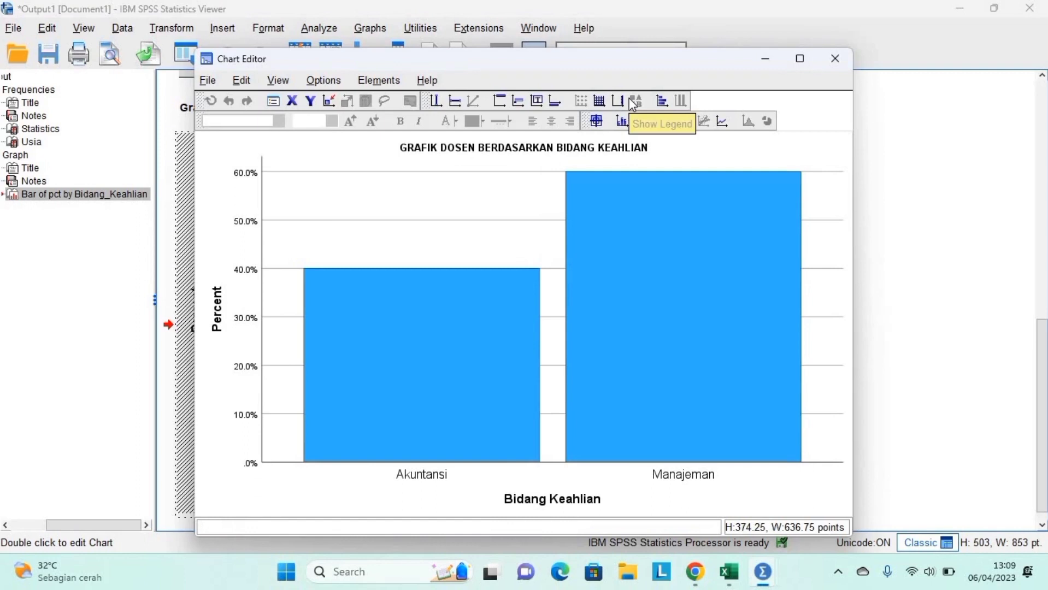
click(596, 120)
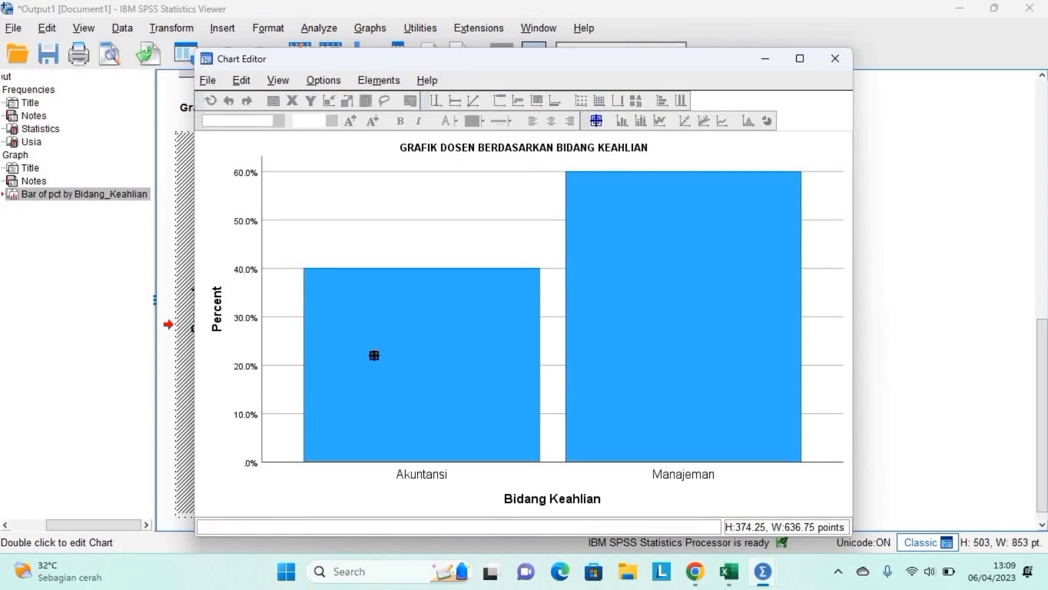
mouse_move(663, 327)
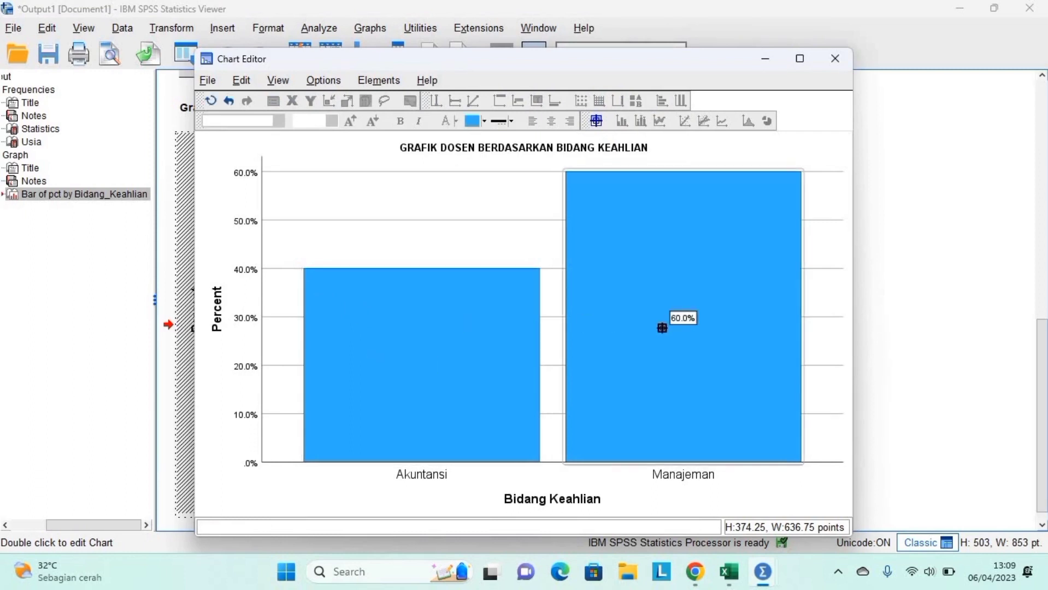
click(662, 328)
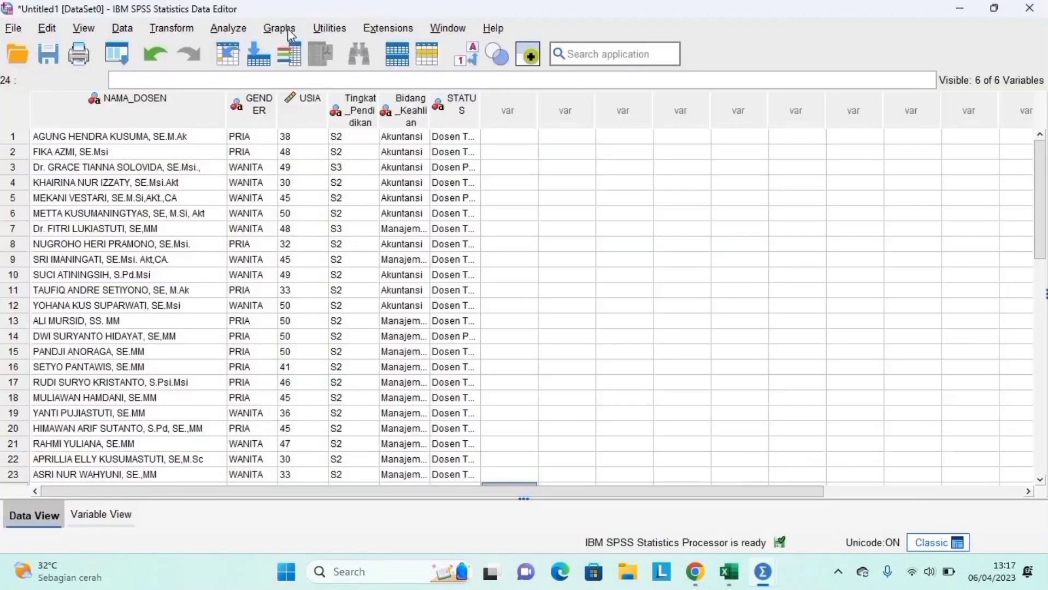
- Define a simple bar chart for groups of cases with Tingkat Pendidikan as category axis and bars representing % of cases
click(288, 29)
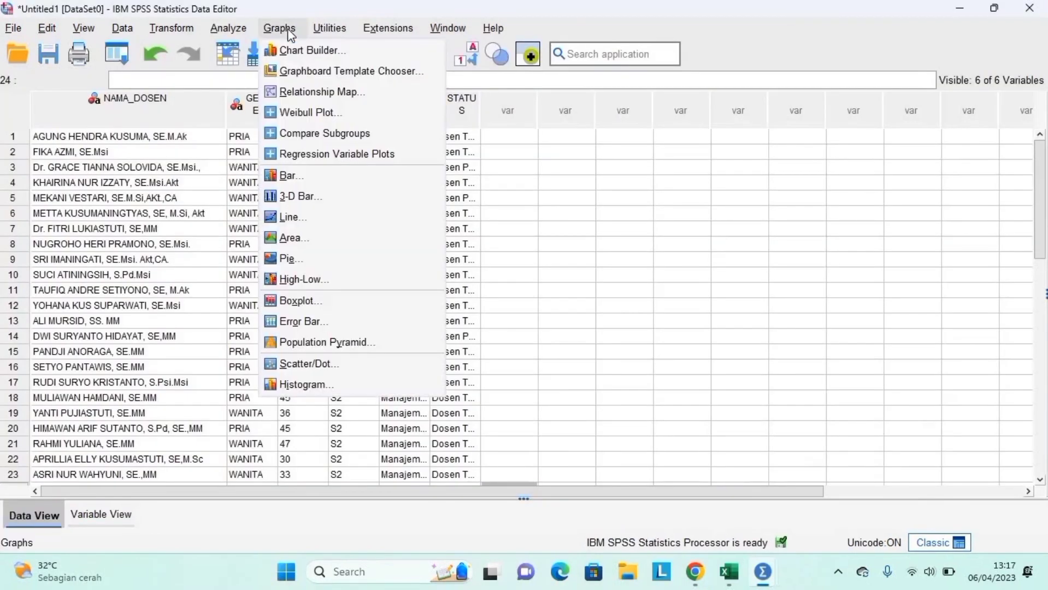
click(306, 177)
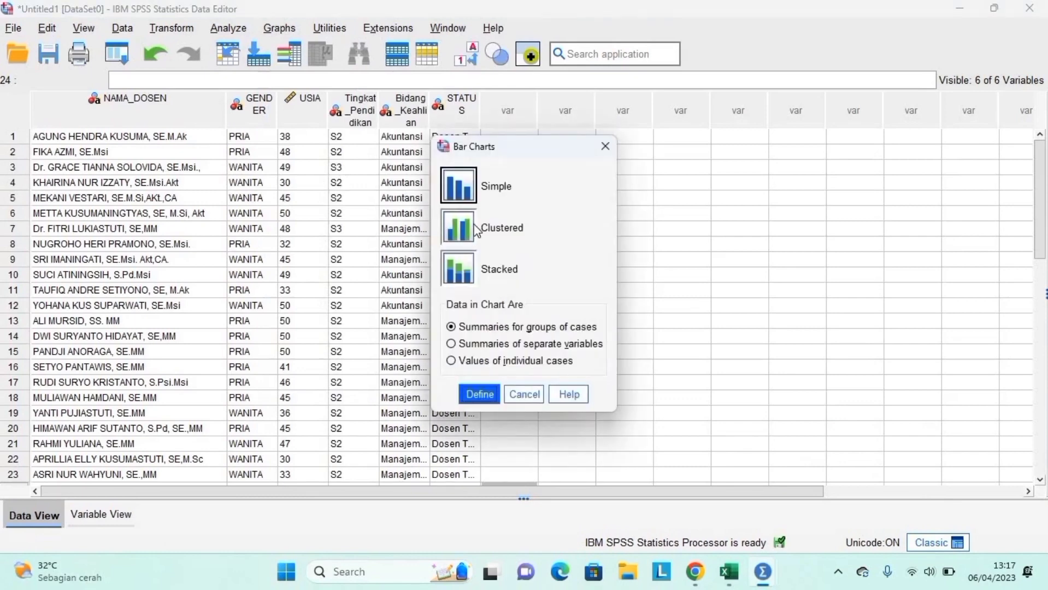
click(479, 394)
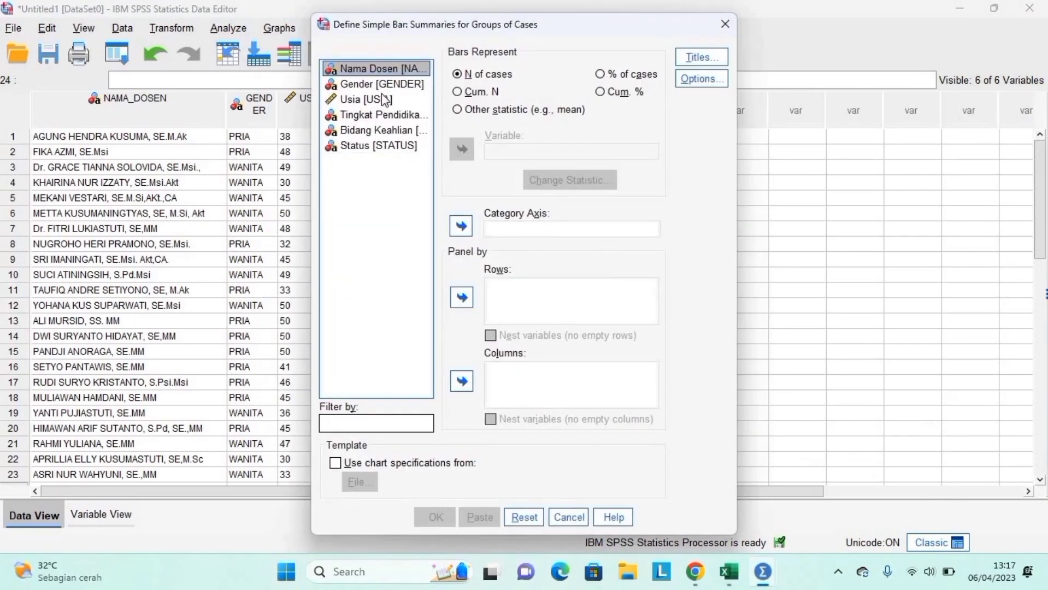
click(384, 115)
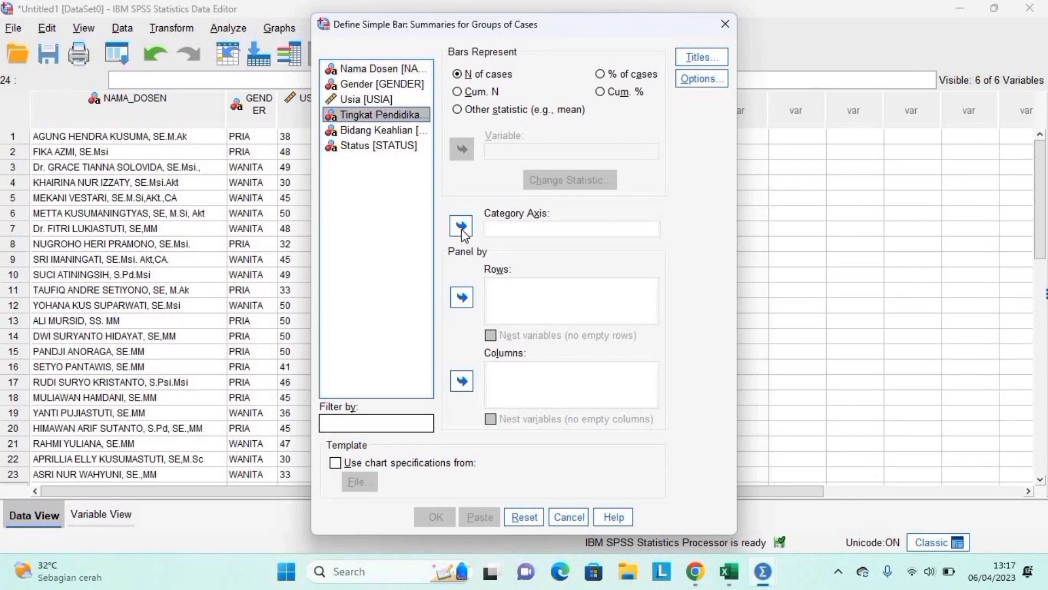
click(462, 235)
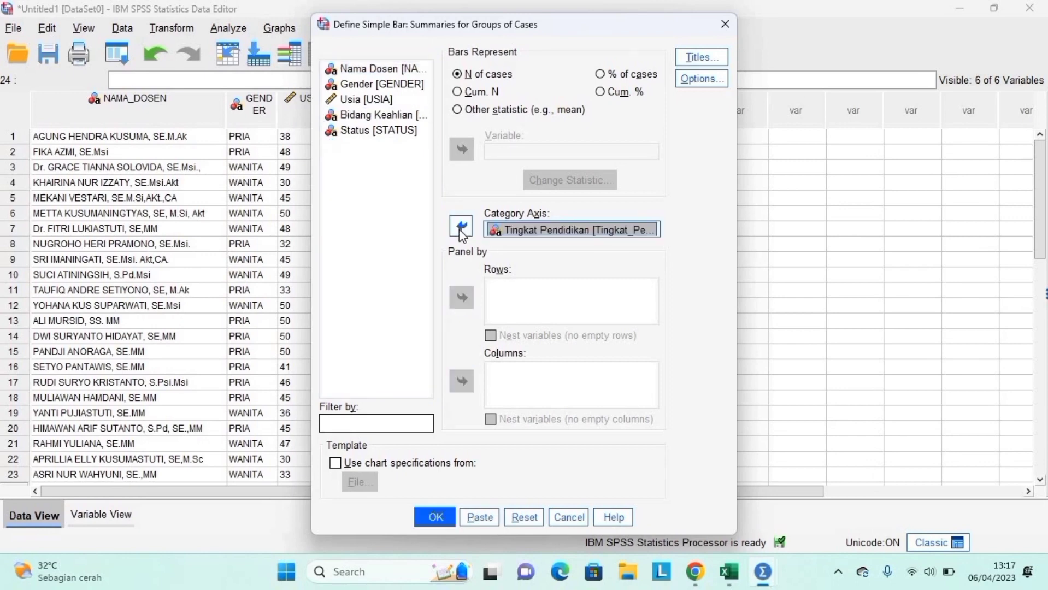
click(603, 77)
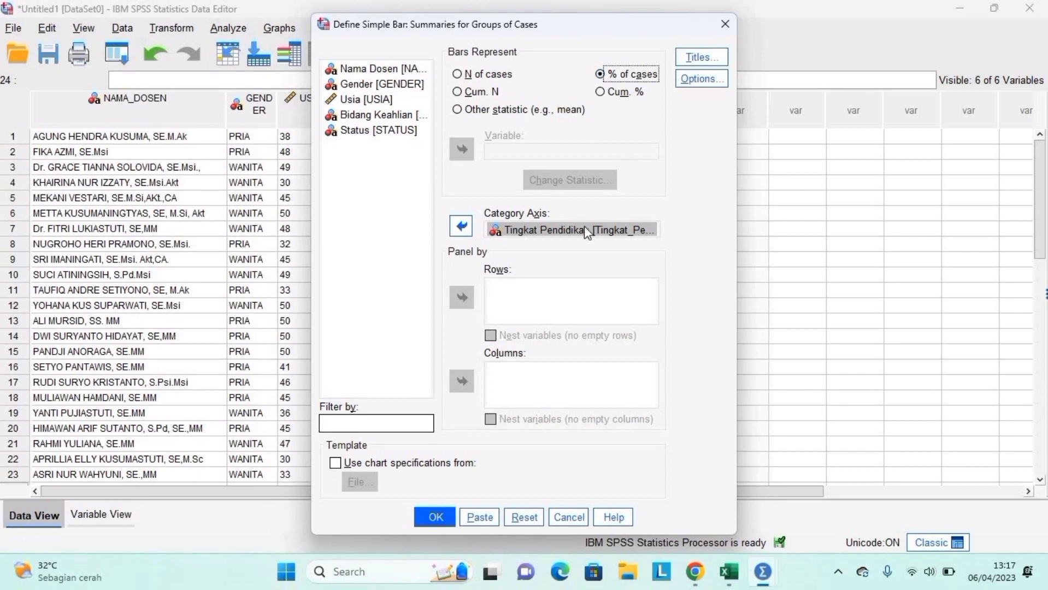
- Add the subtitle GRAFIK DOSEN BERDASARKAN TINGKAT PENDIDIKAN and generate the bar chart in a maximized output window
click(701, 77)
click(699, 55)
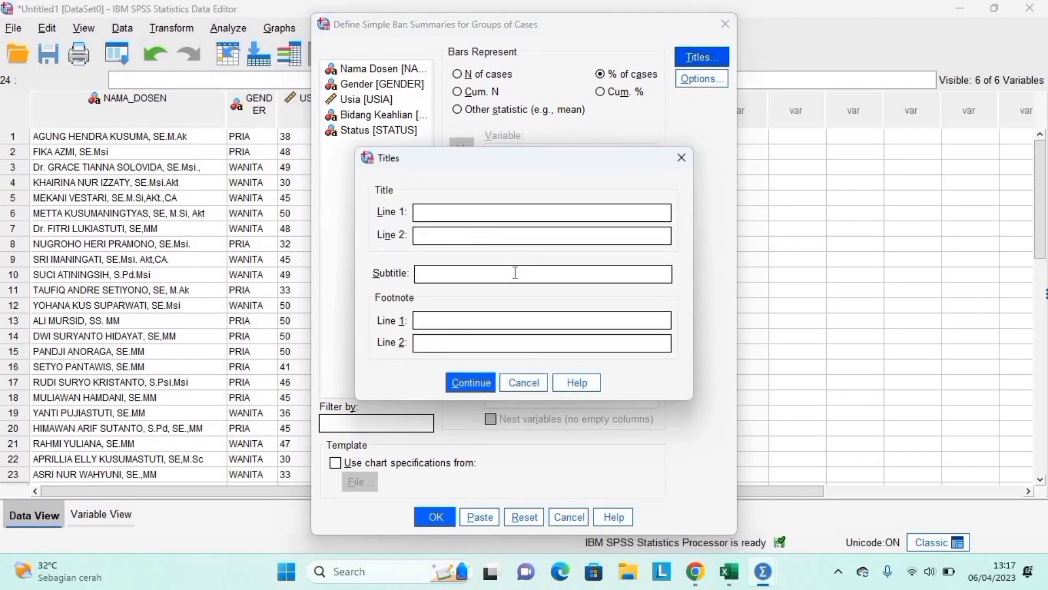
text(GRAFIK DOSEN BER)
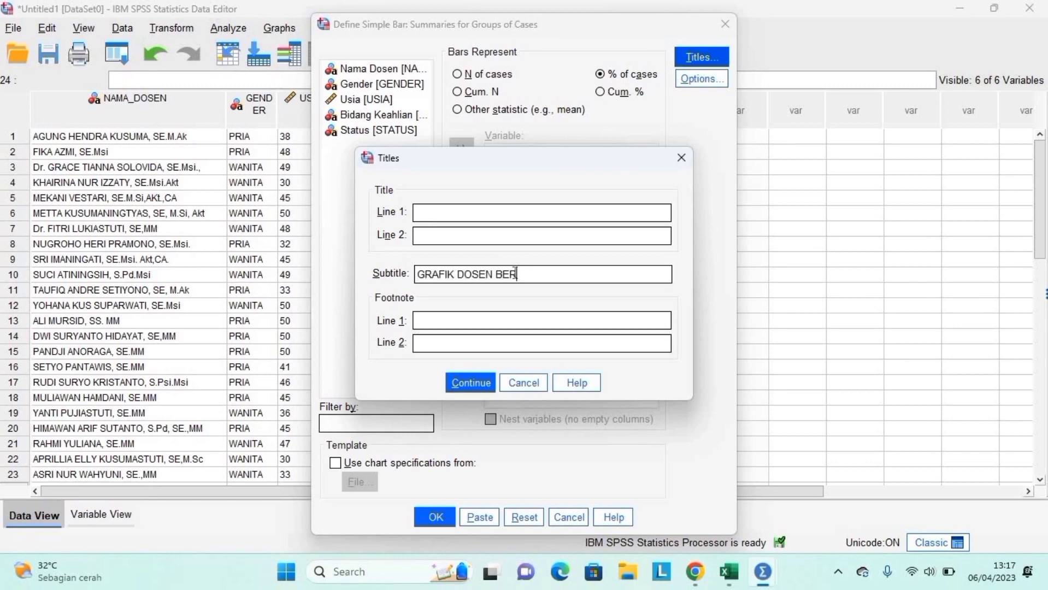
text(DASARKAN TINGK)
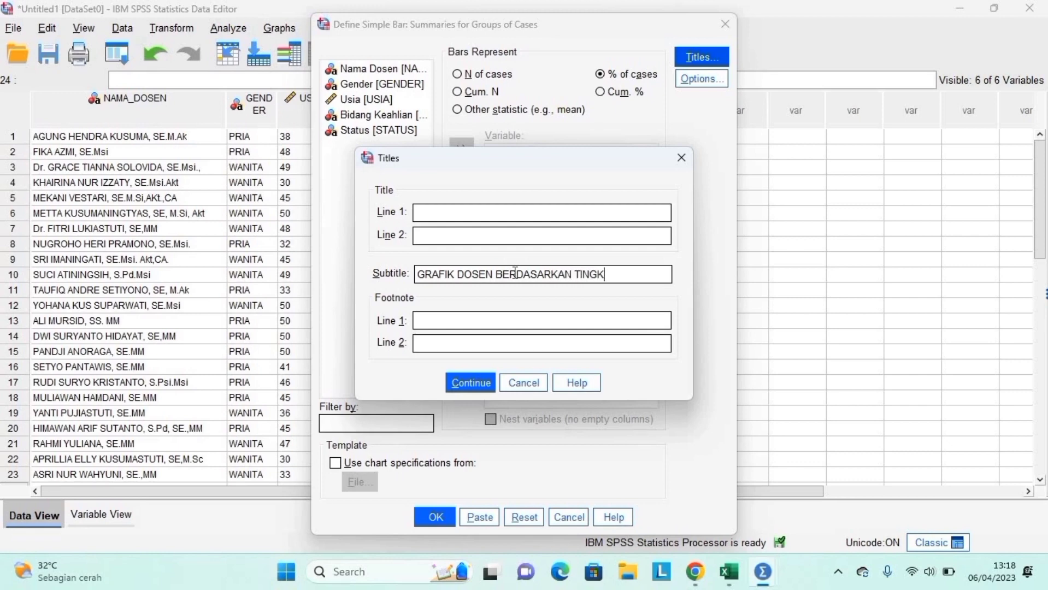
text(AT PENDIDIKAN)
click(472, 387)
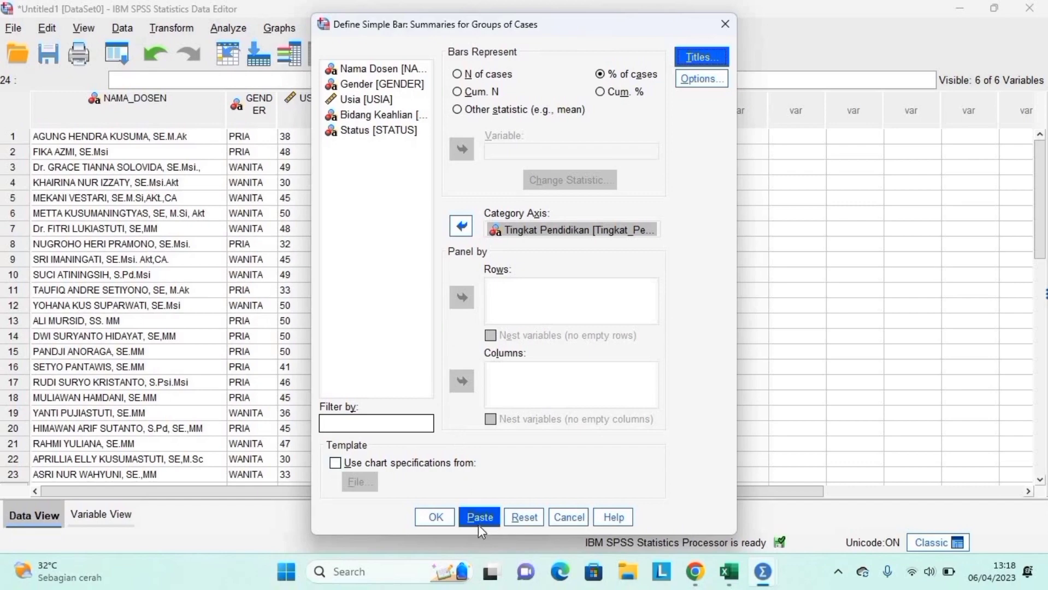
click(449, 518)
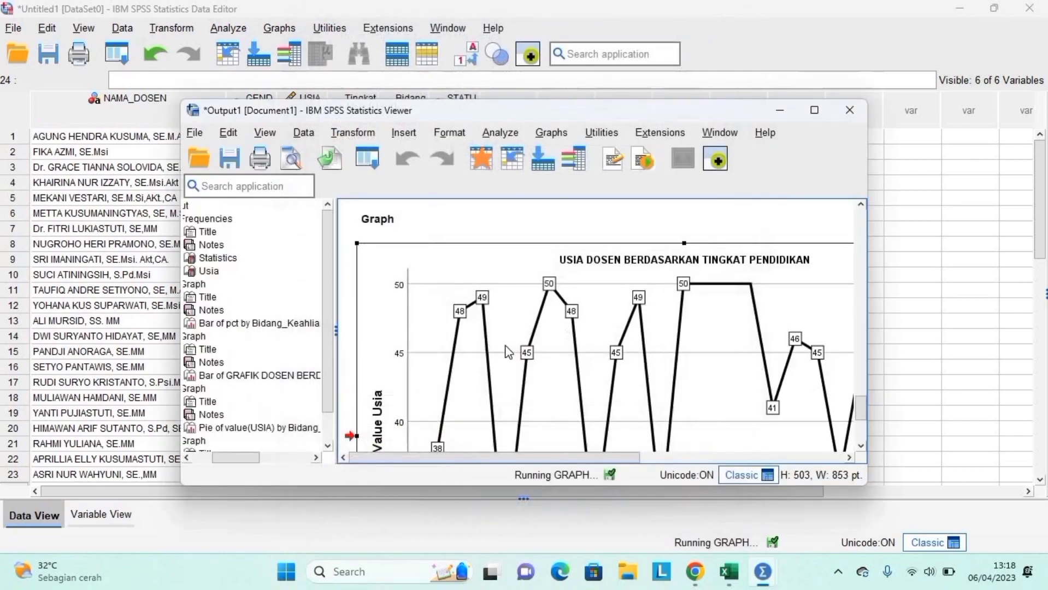
click(814, 110)
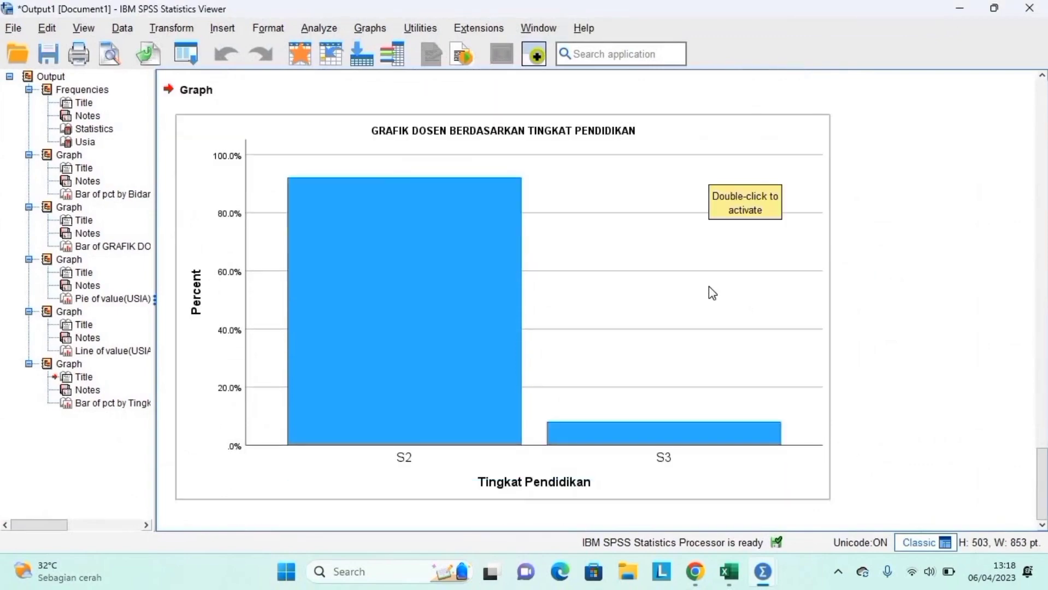
- Open the Tingkat Pendidikan bar chart for editing and add percentage data labels to the S2 and S3 bars
double_click(409, 277)
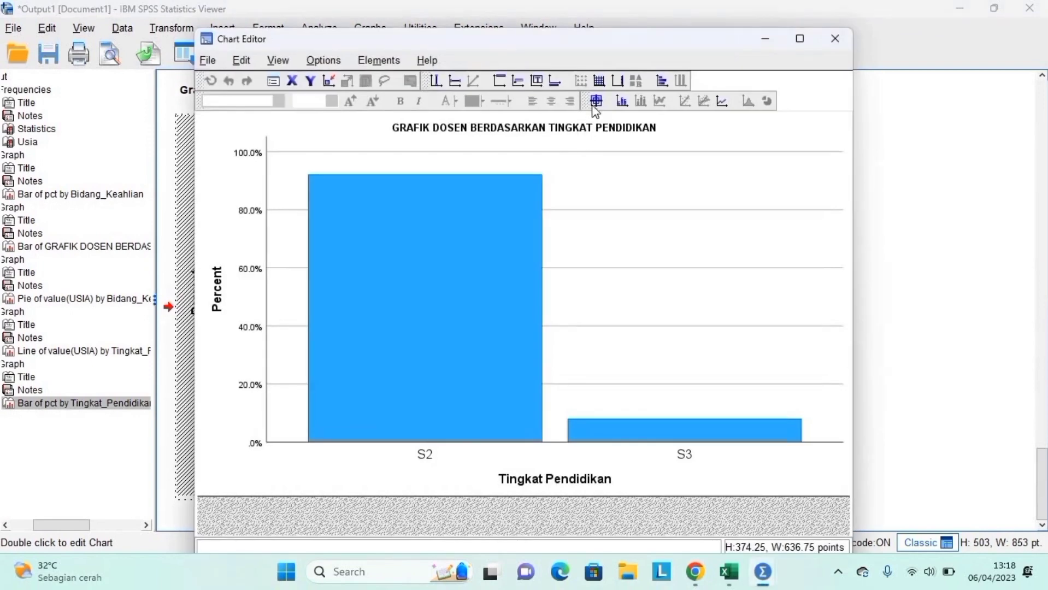
click(595, 105)
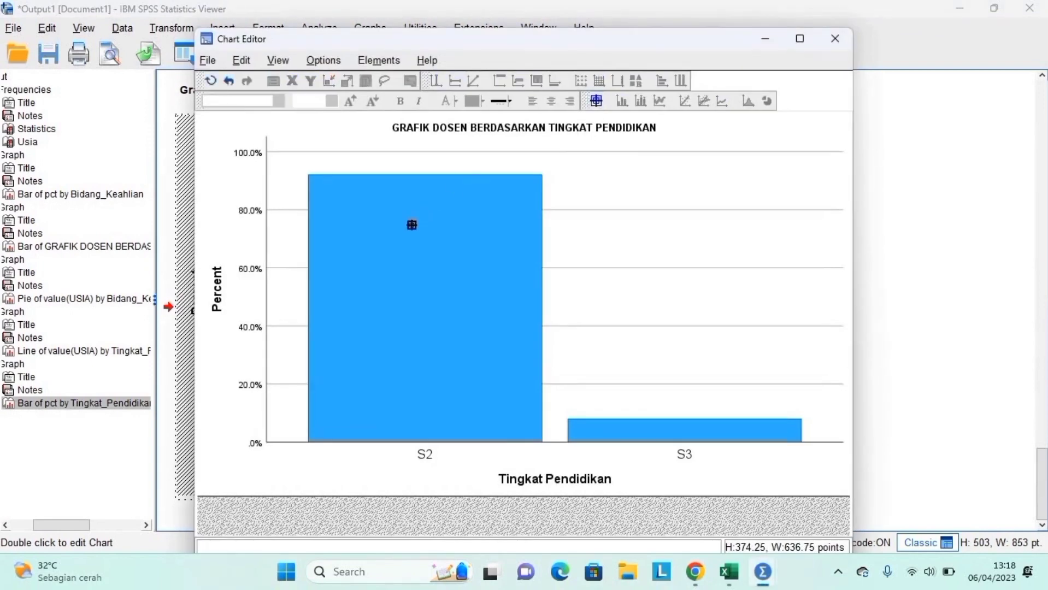
click(412, 224)
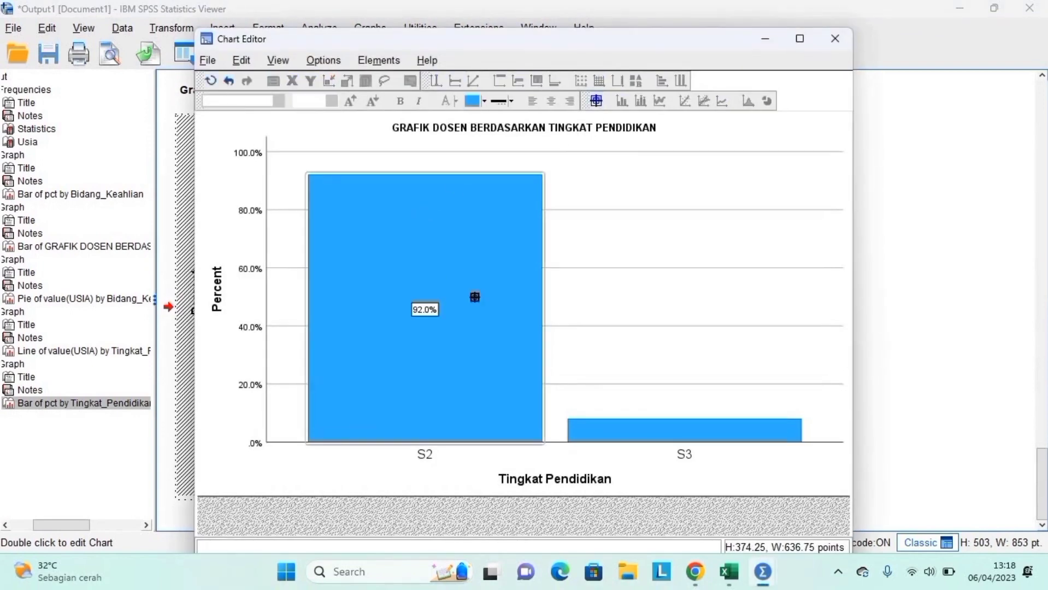
click(607, 428)
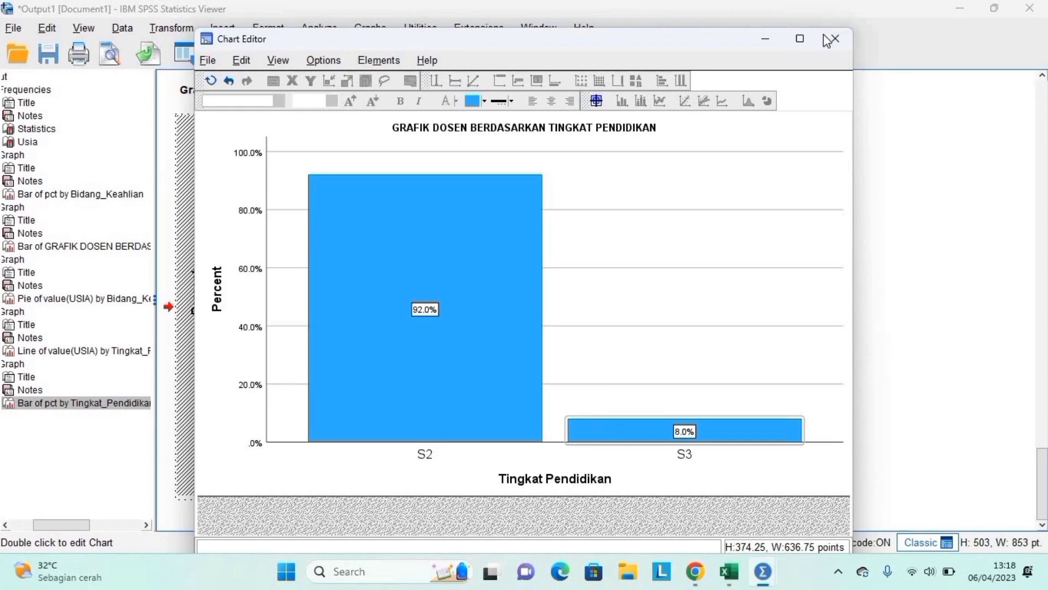
click(763, 42)
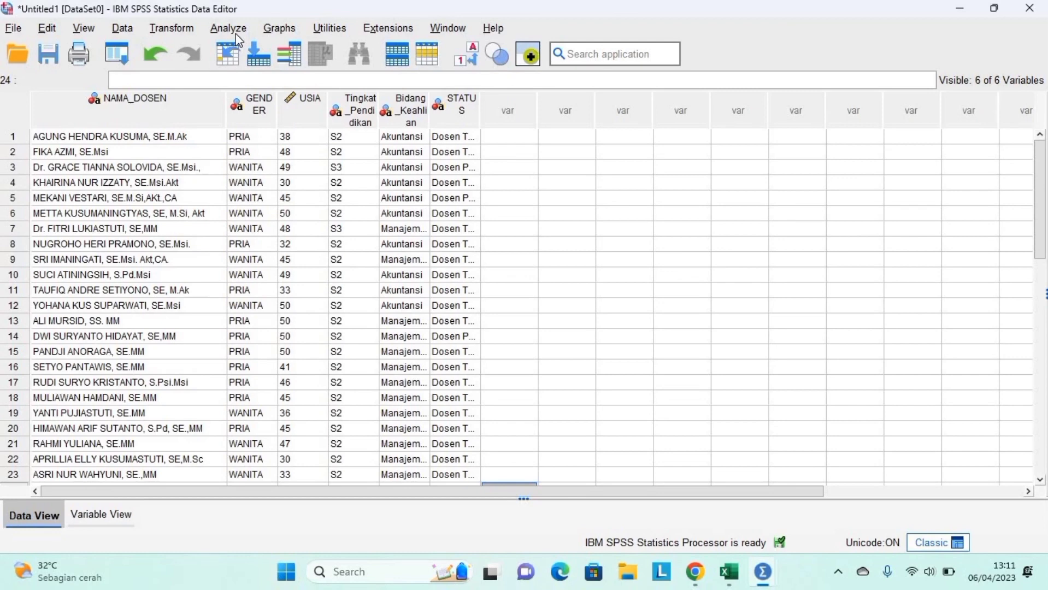
- Start defining a pie chart based on values of individual cases from the lecturer data
click(280, 30)
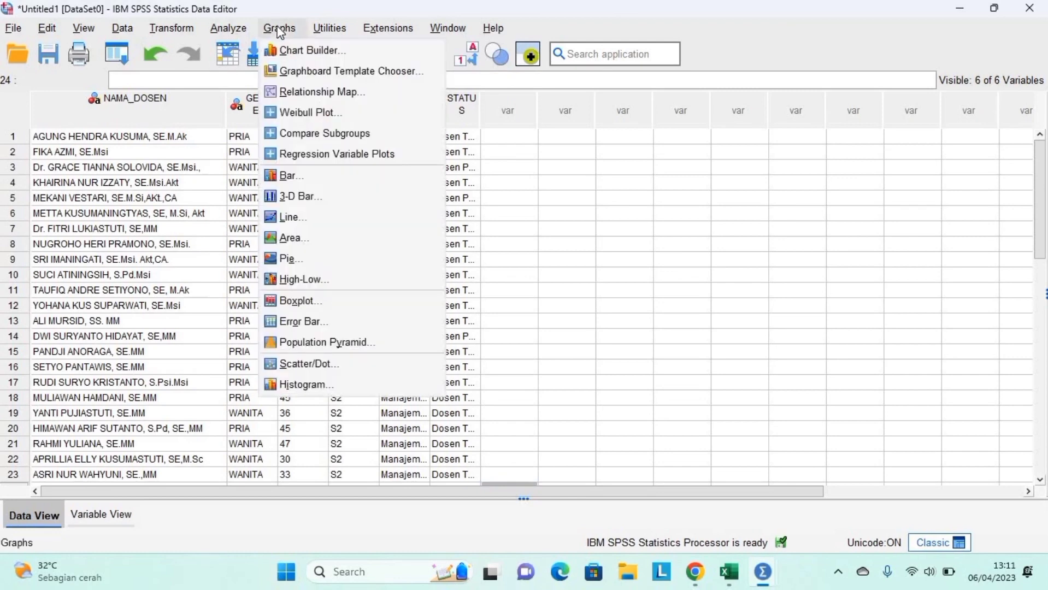
click(289, 256)
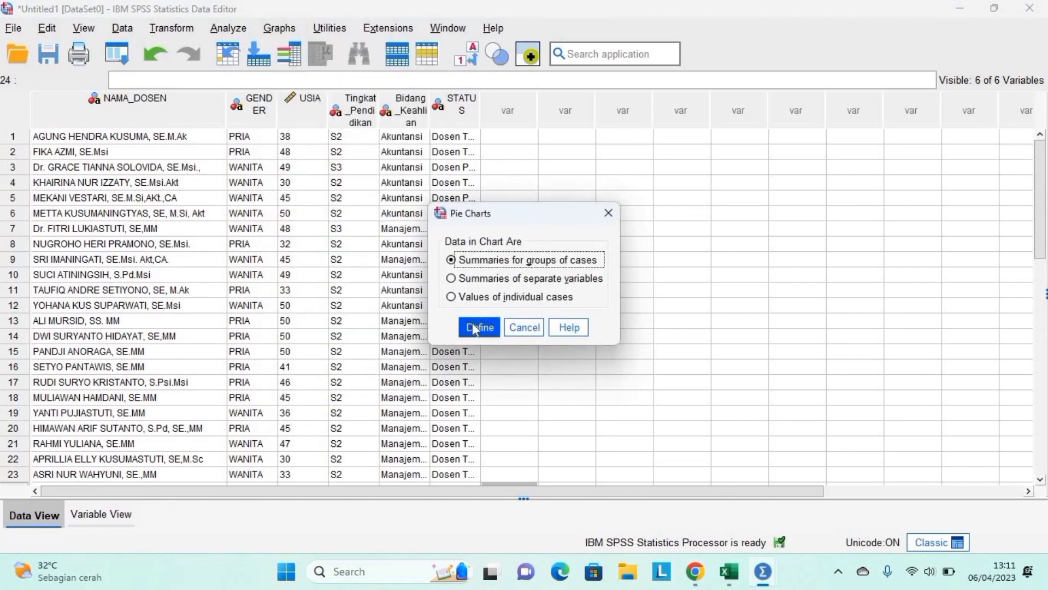
click(475, 299)
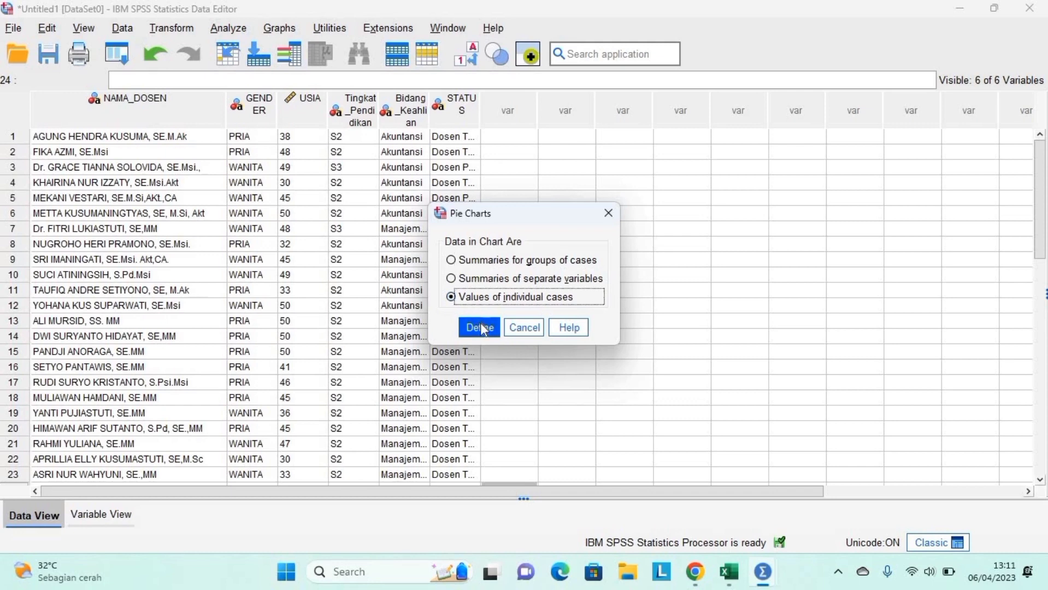
click(479, 328)
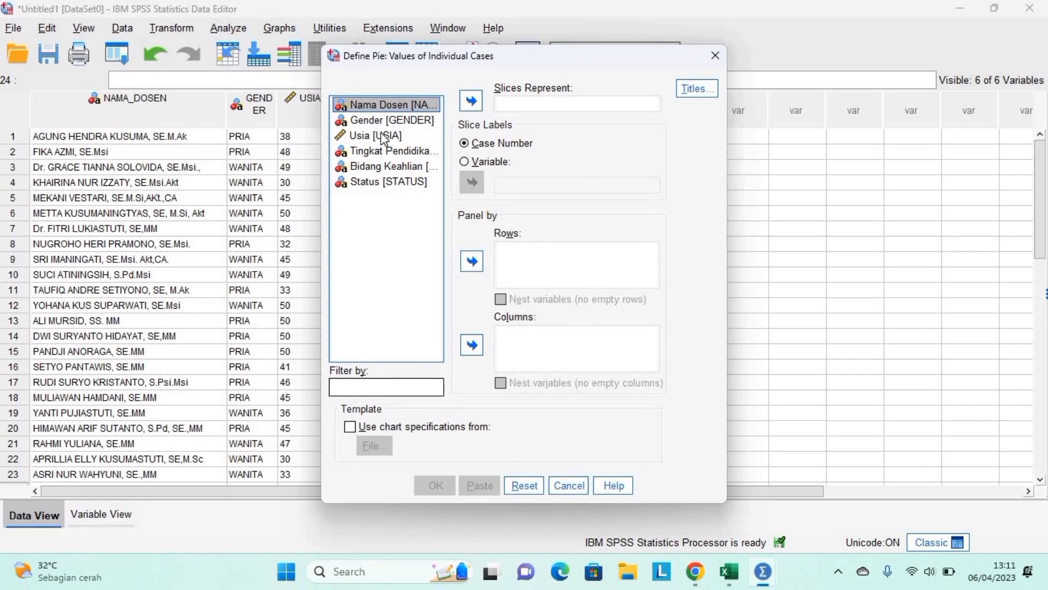
- Make the pie slices represent Usia and label them with the variable Bidang Keahlian
click(384, 138)
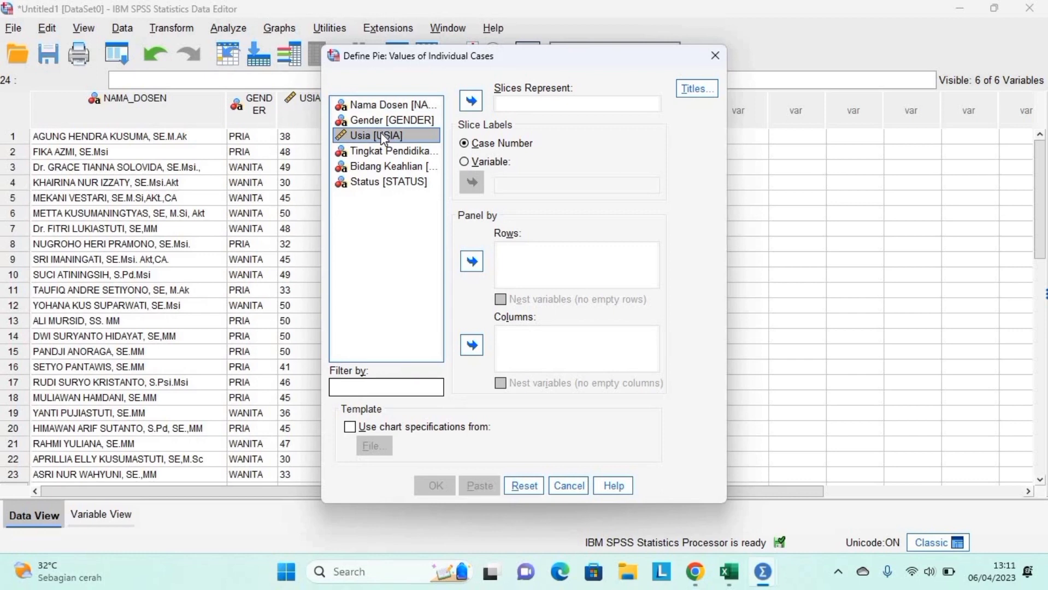
click(472, 103)
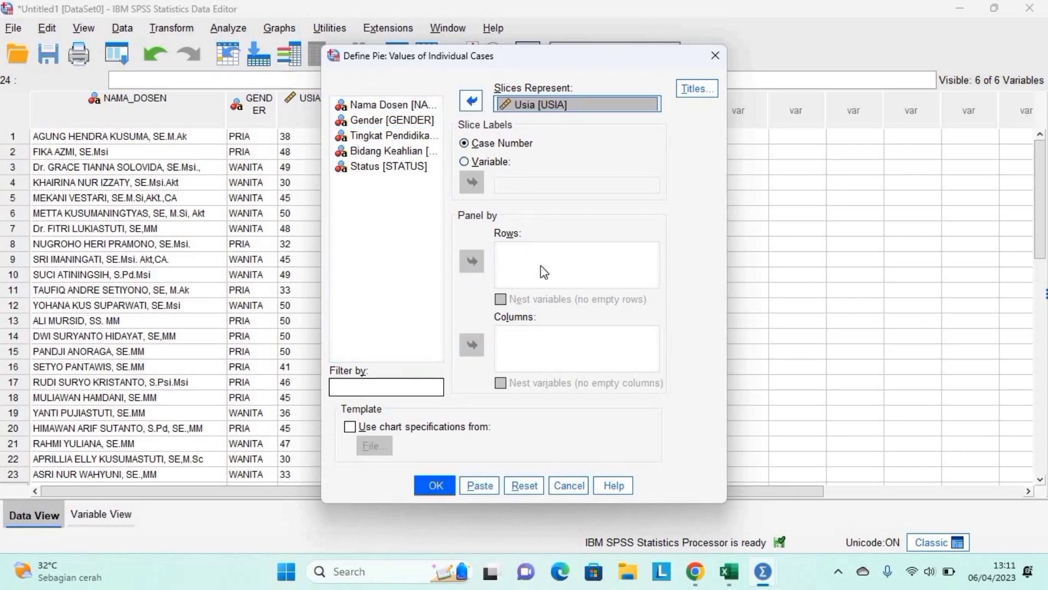
click(485, 164)
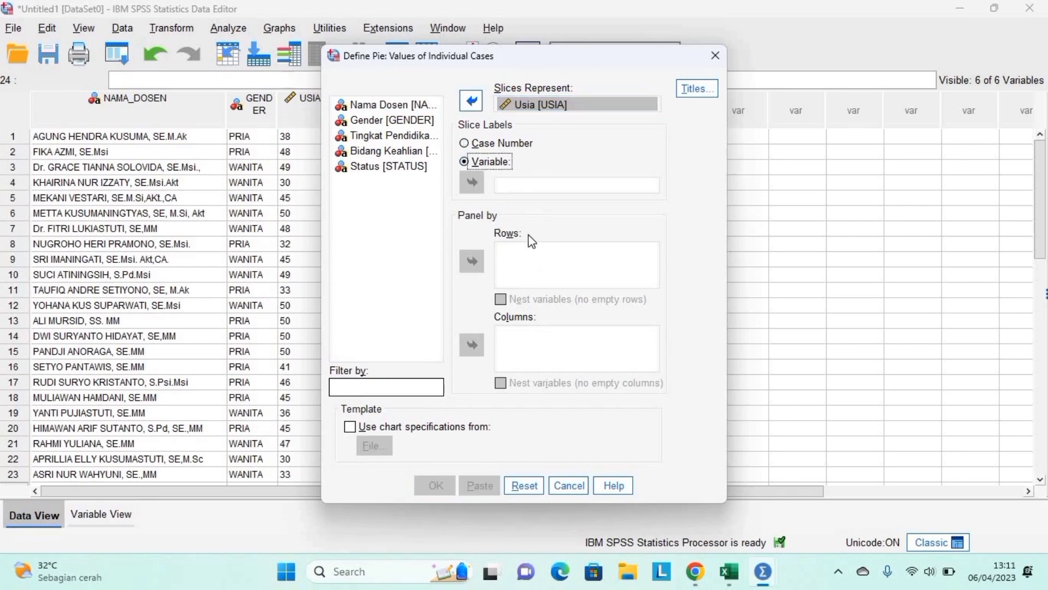
click(377, 153)
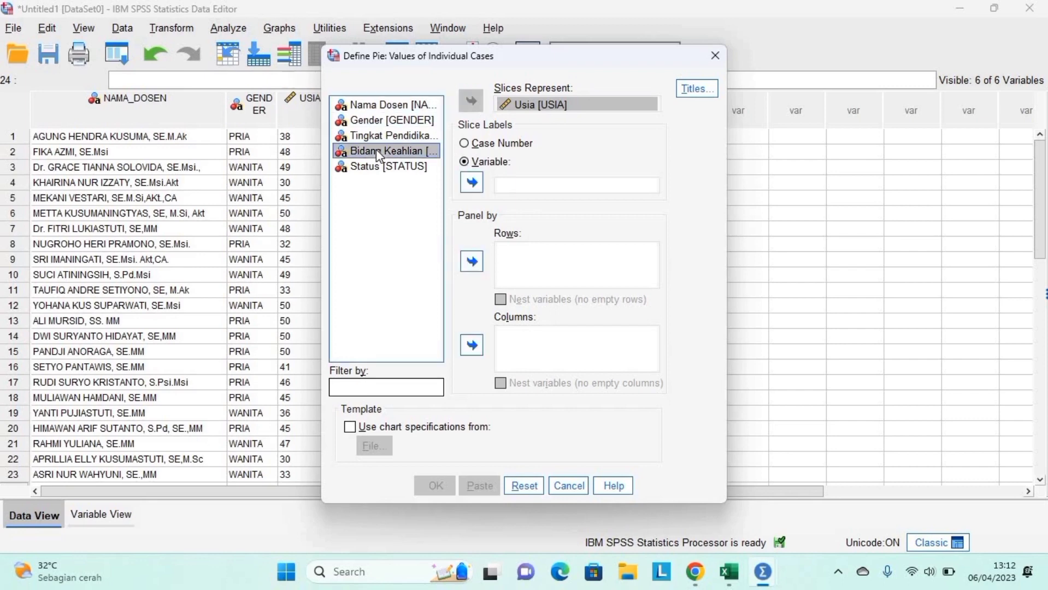
click(475, 186)
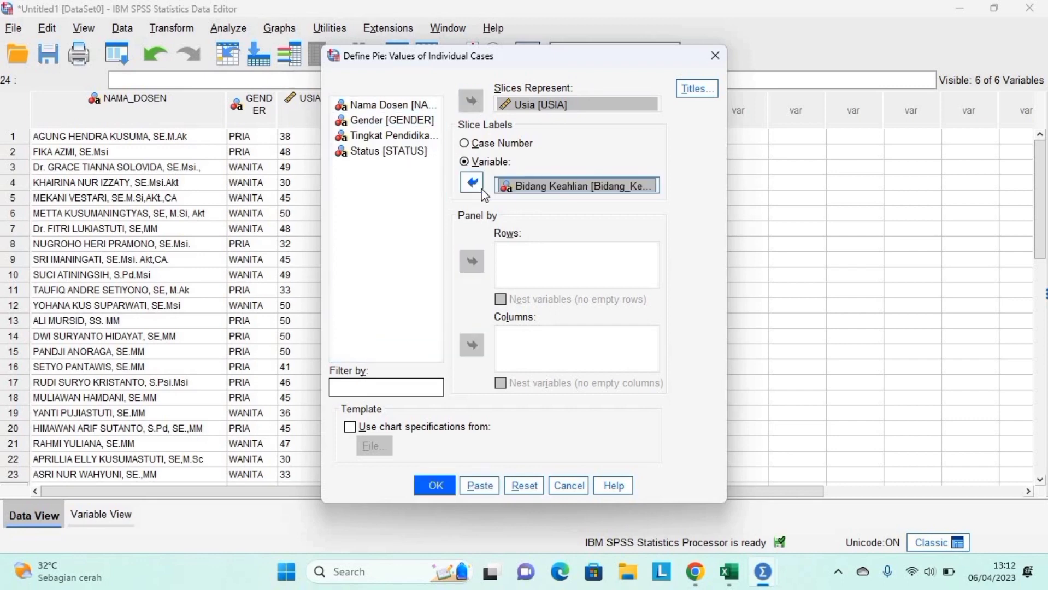
- Enter the pie chart subtitle GRAFIK USIA DOSEN BERDASARKAN BIDANG KEAHLIAN
click(697, 88)
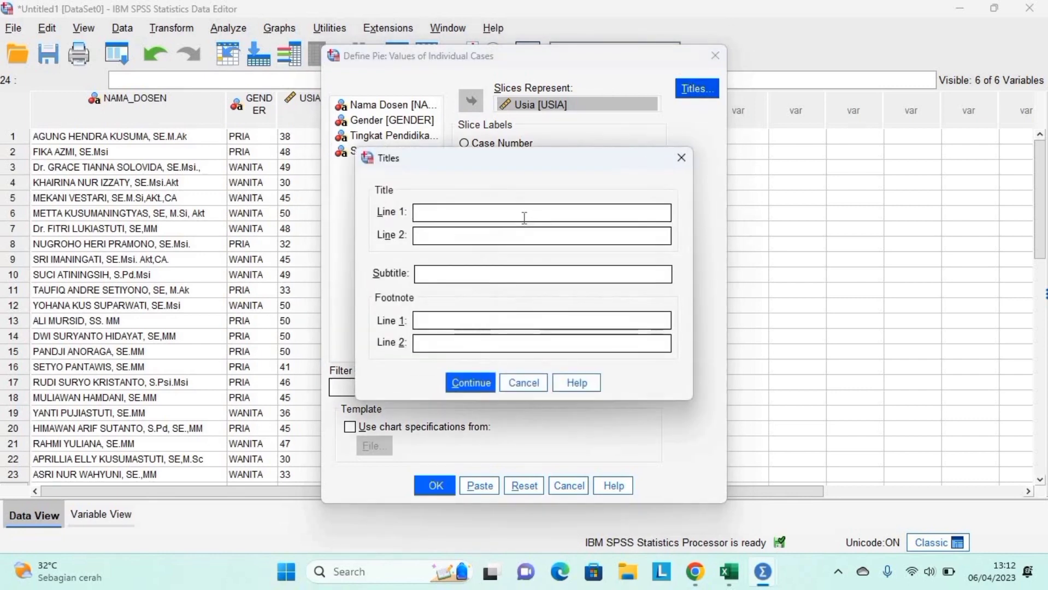
click(516, 269)
text(GR)
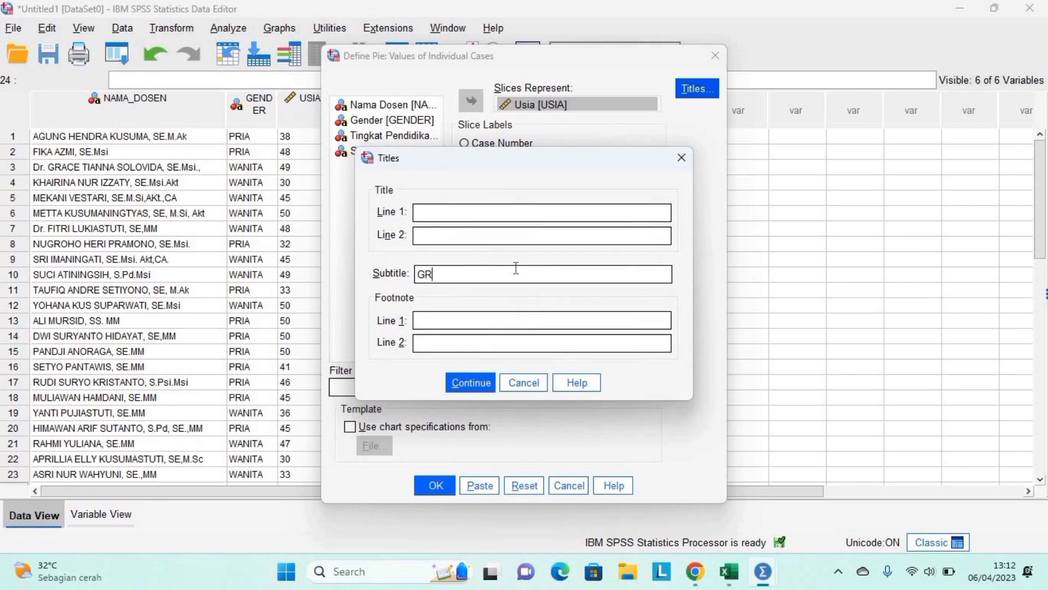
text(AFIK USIA DOSEN BERD)
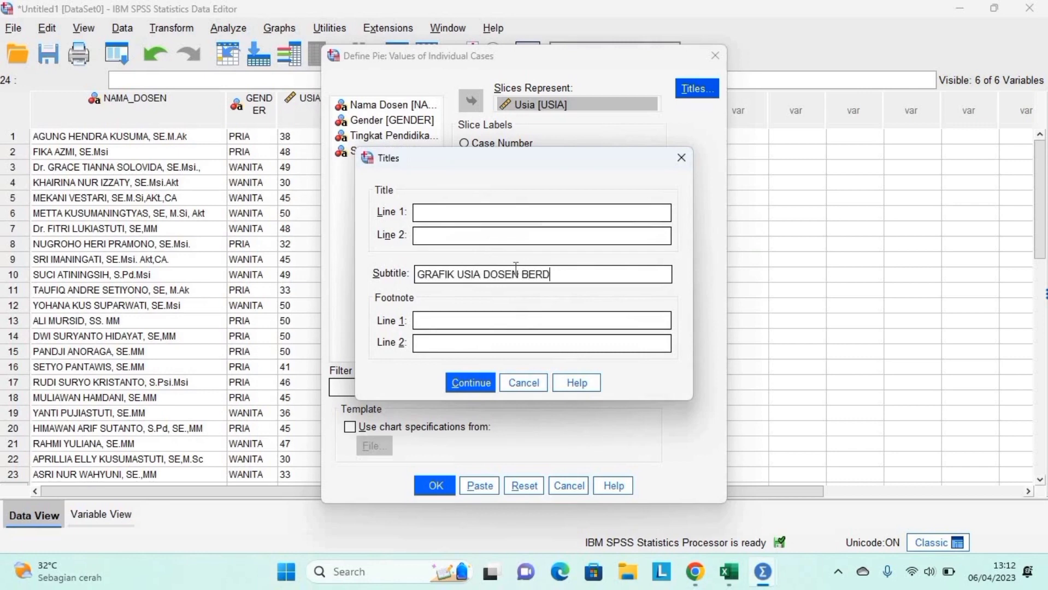
text(ASARKAN BIDANG KE)
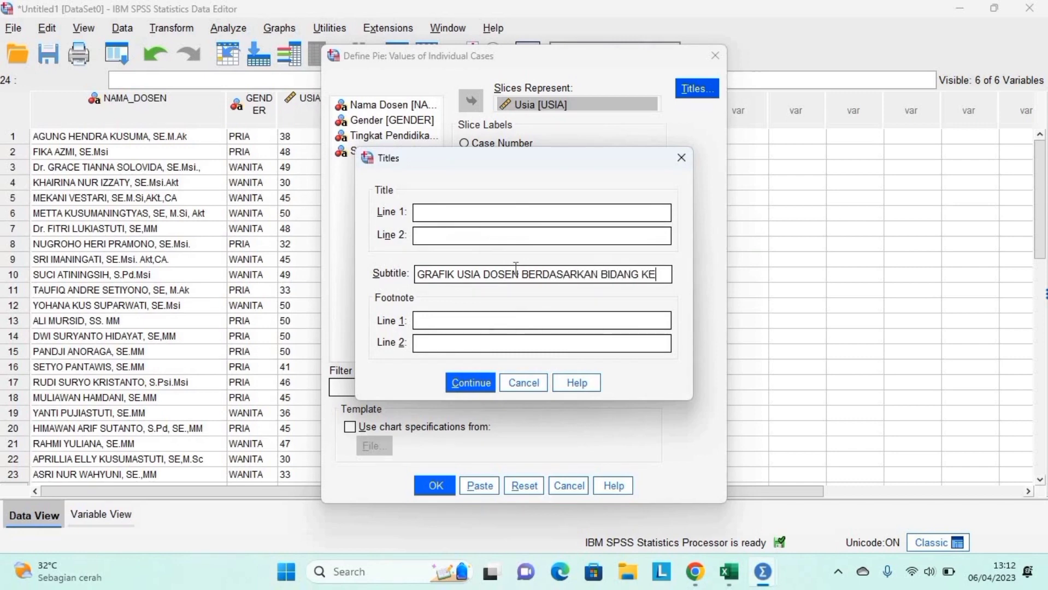
text(AHLIAN)
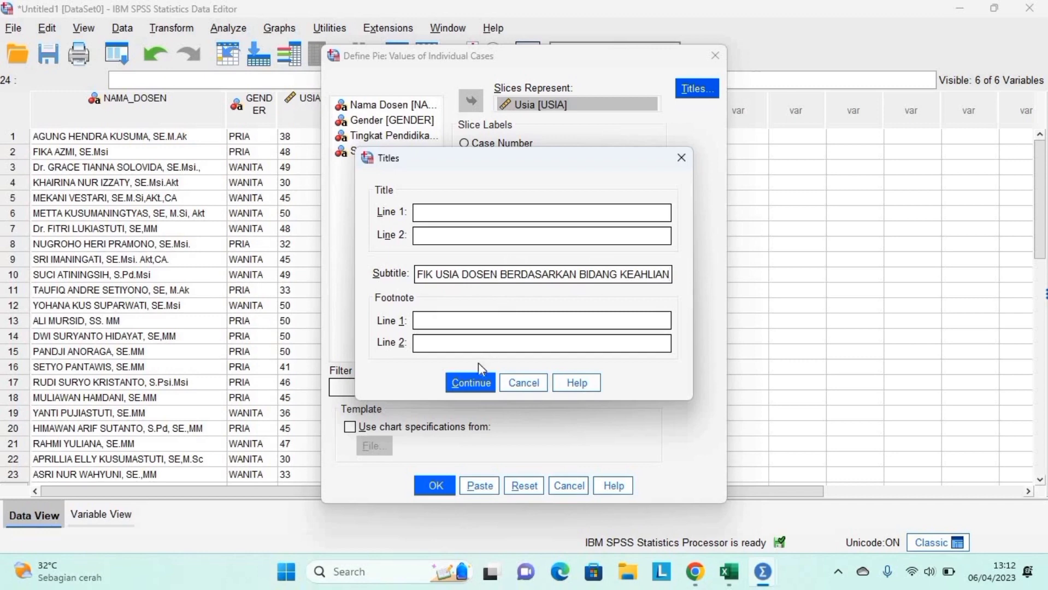
- Accept the pie chart's titles, generate the chart and open it for editing
click(472, 377)
click(439, 487)
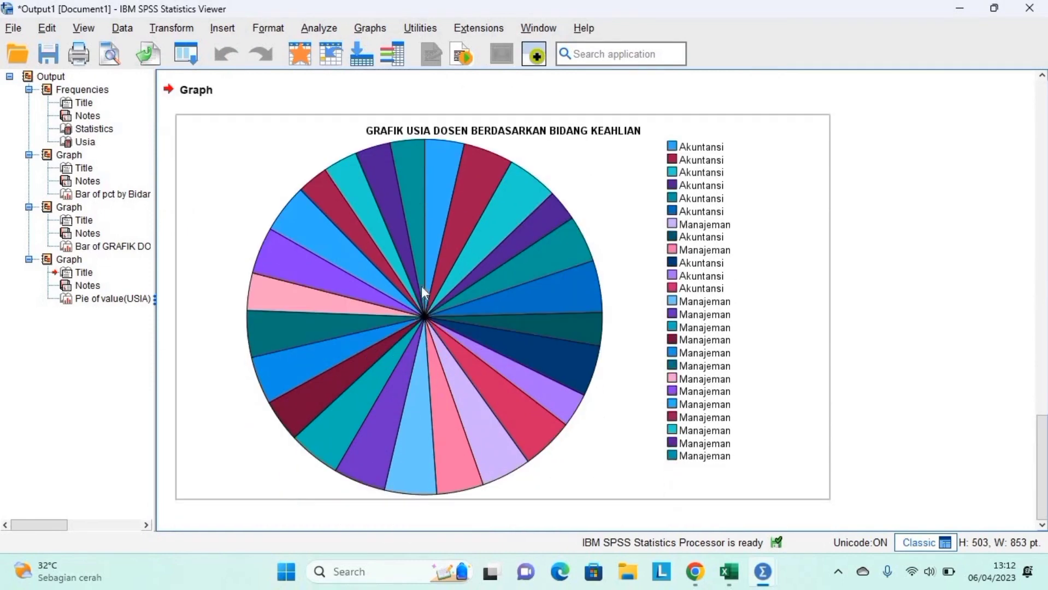
double_click(404, 253)
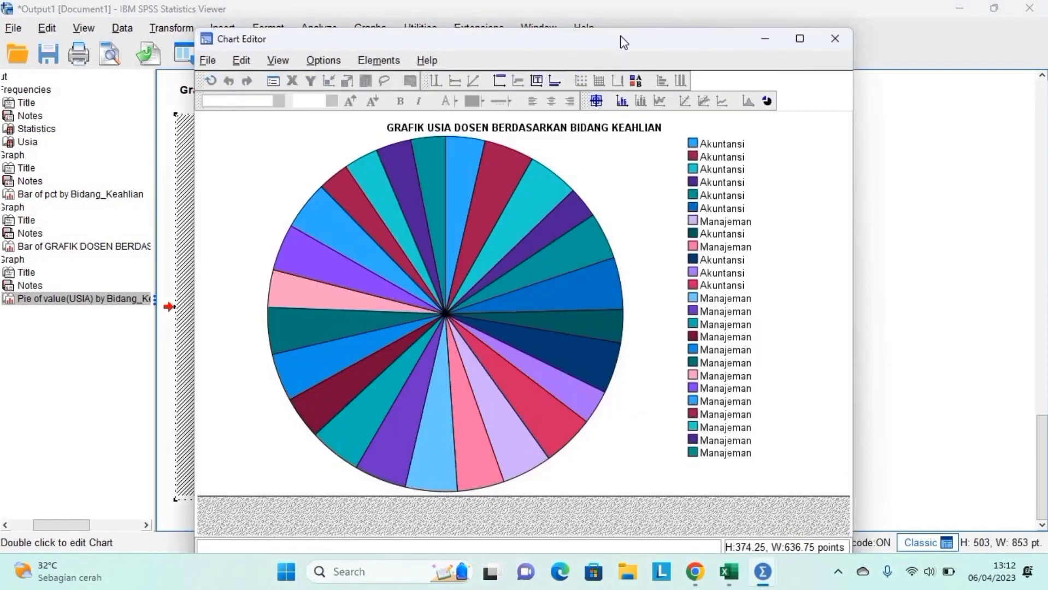
- Add Usia value data labels to several individual pie slices and close the chart editor
click(596, 102)
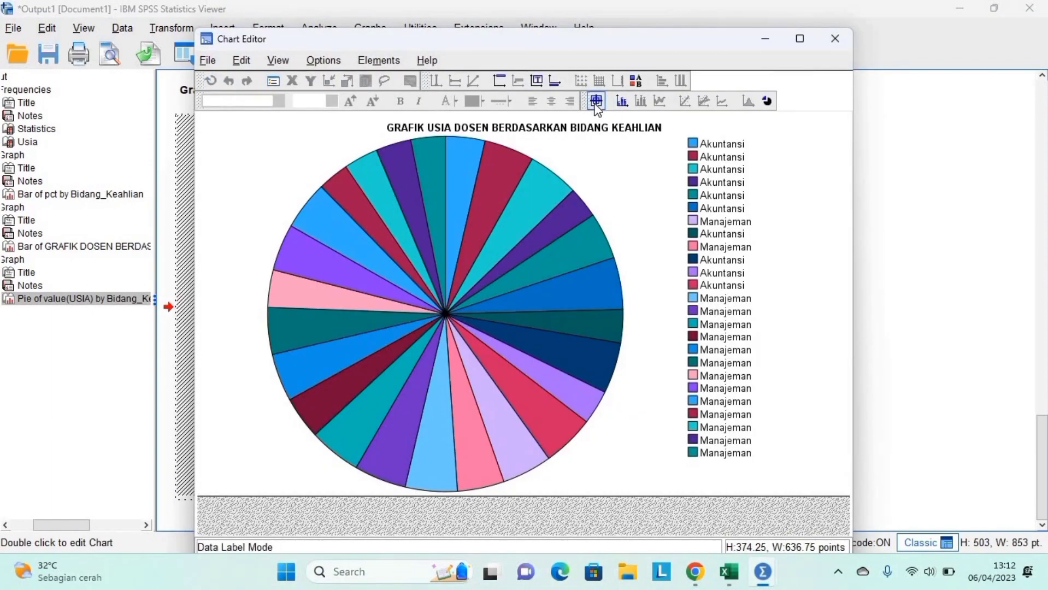
click(429, 167)
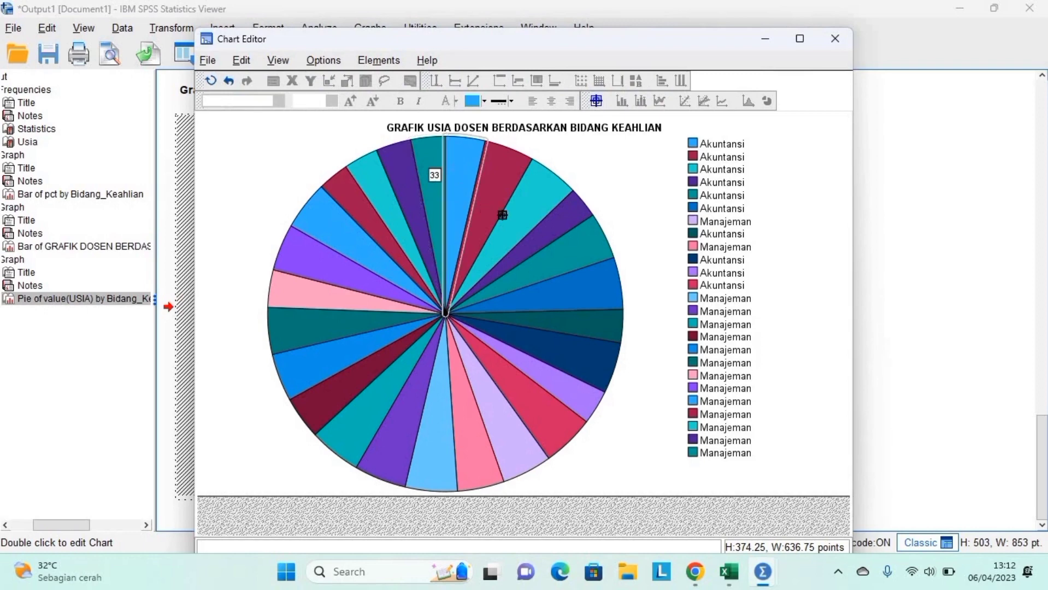
click(499, 212)
click(518, 230)
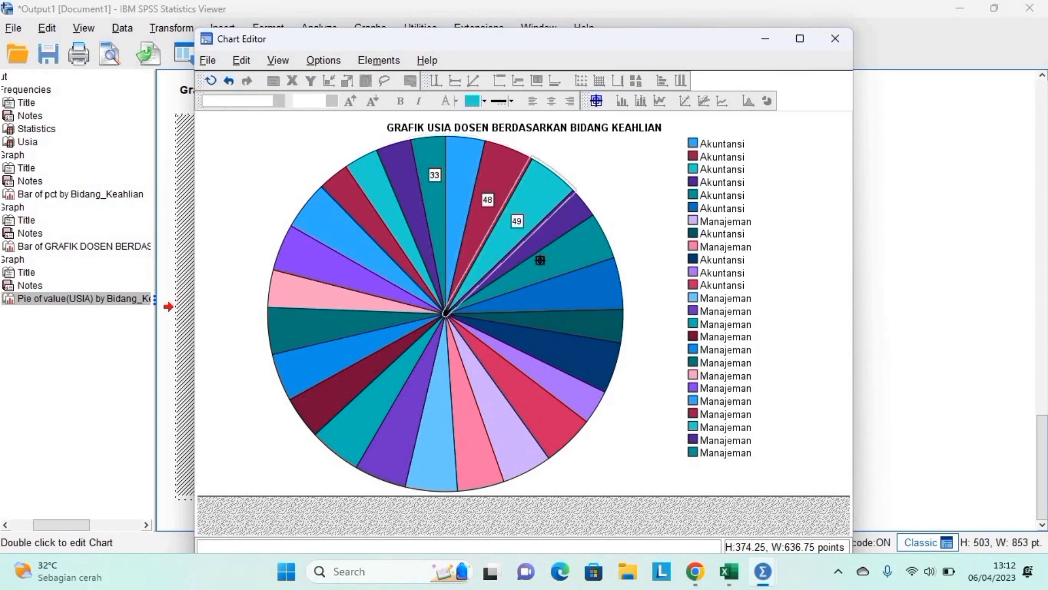
click(553, 264)
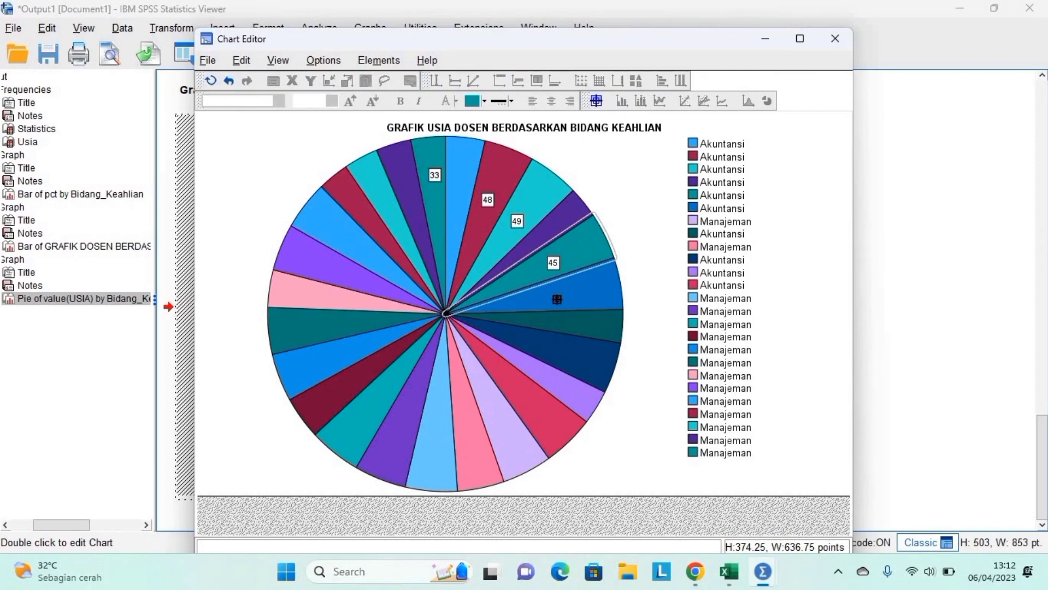
click(556, 298)
click(834, 36)
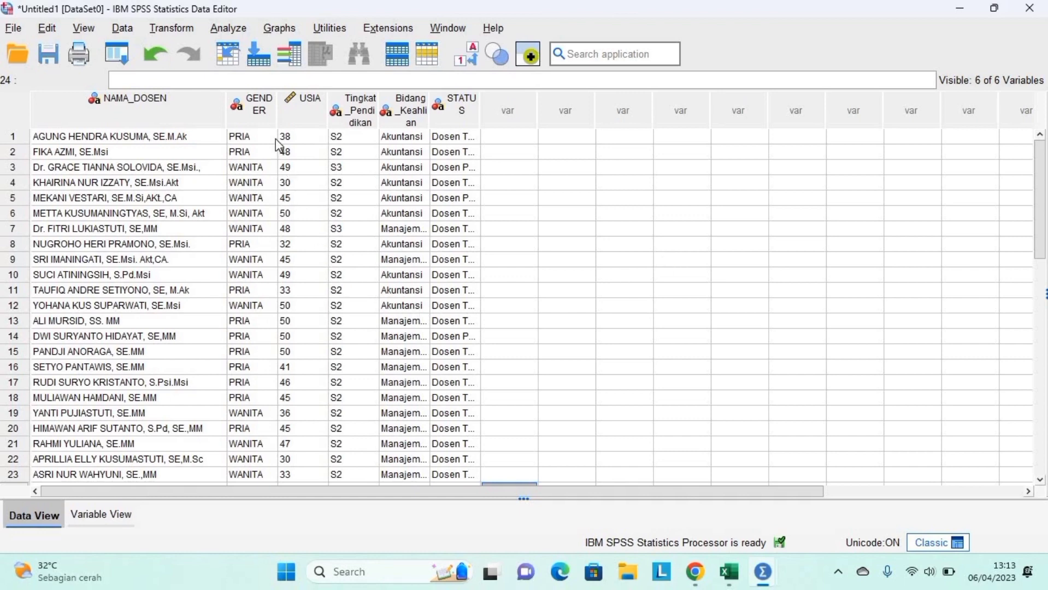
- Start defining a simple line chart based on values of individual cases from the lecturer data
click(281, 31)
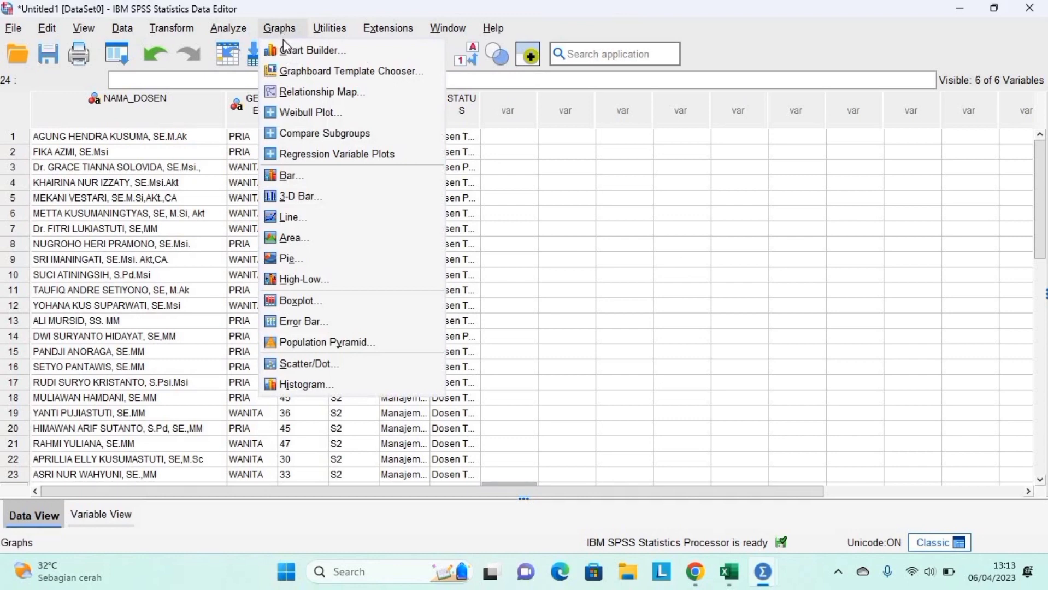
click(314, 212)
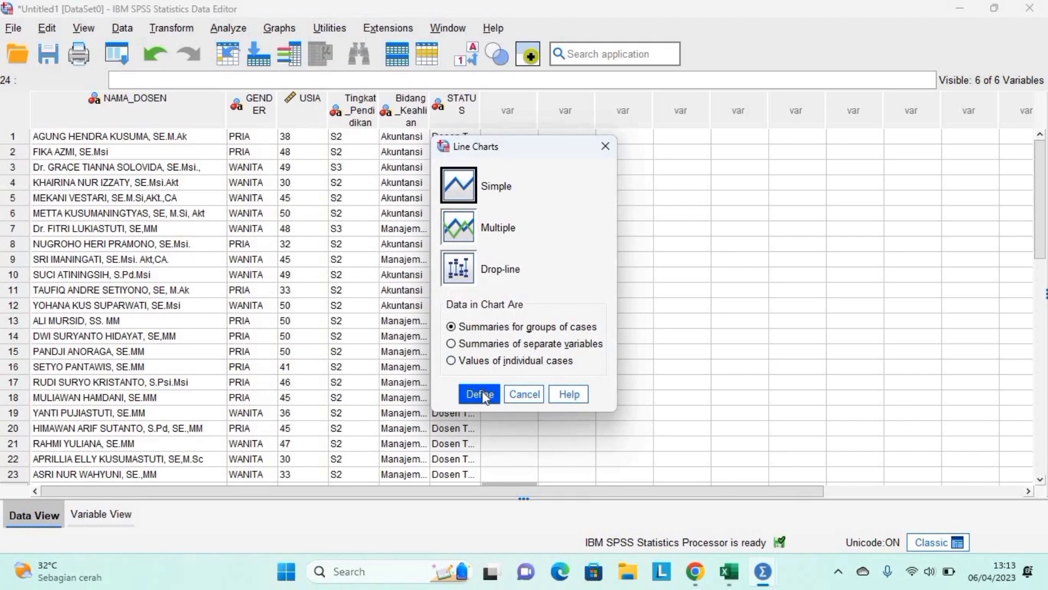
click(478, 365)
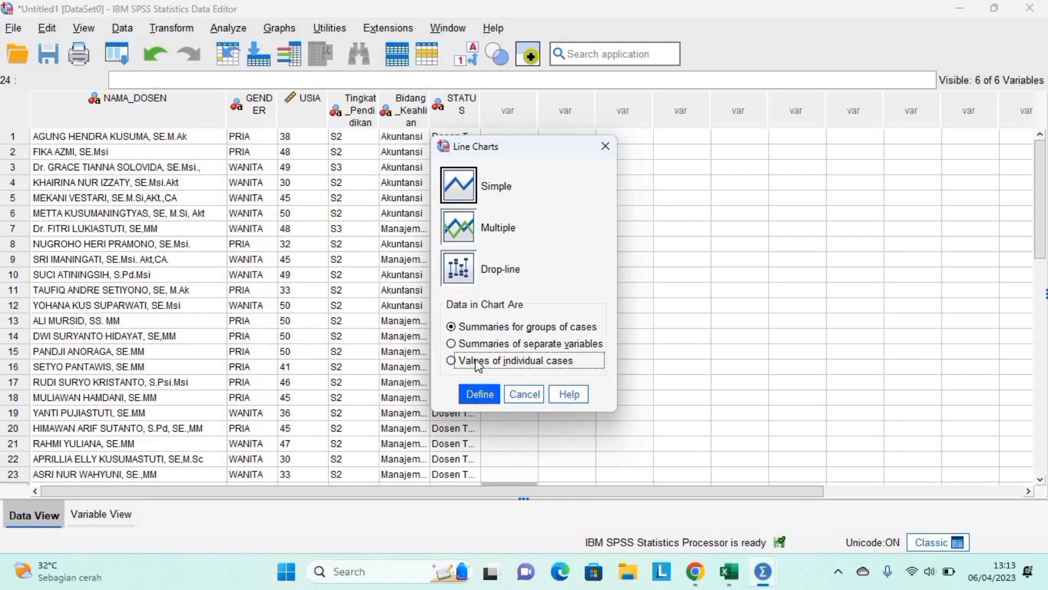
click(479, 392)
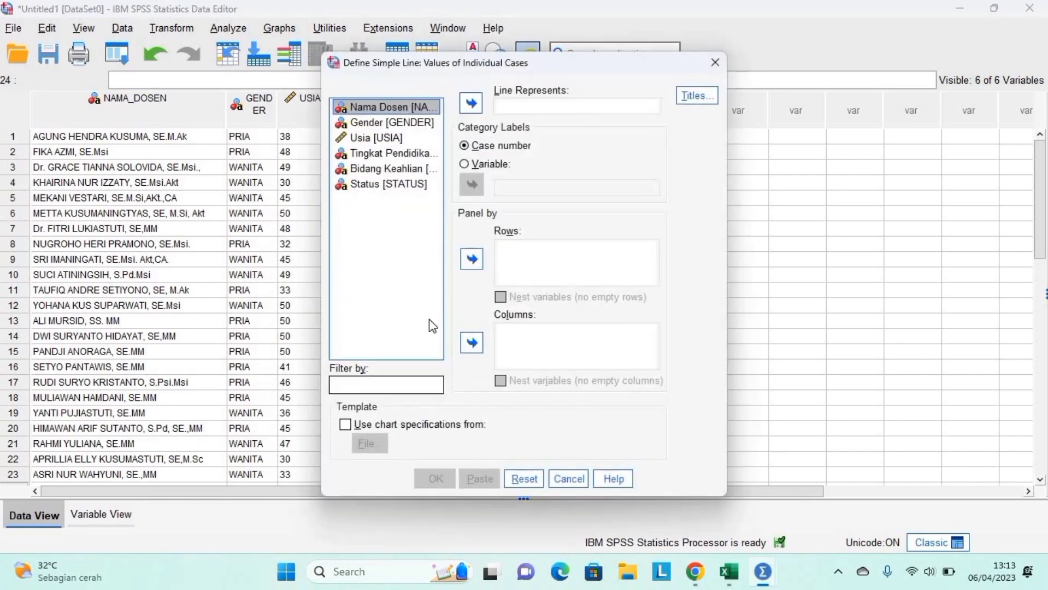
- Make the line represent Usia and use the variable Tingkat Pendidikan for the category labels
click(375, 137)
click(471, 103)
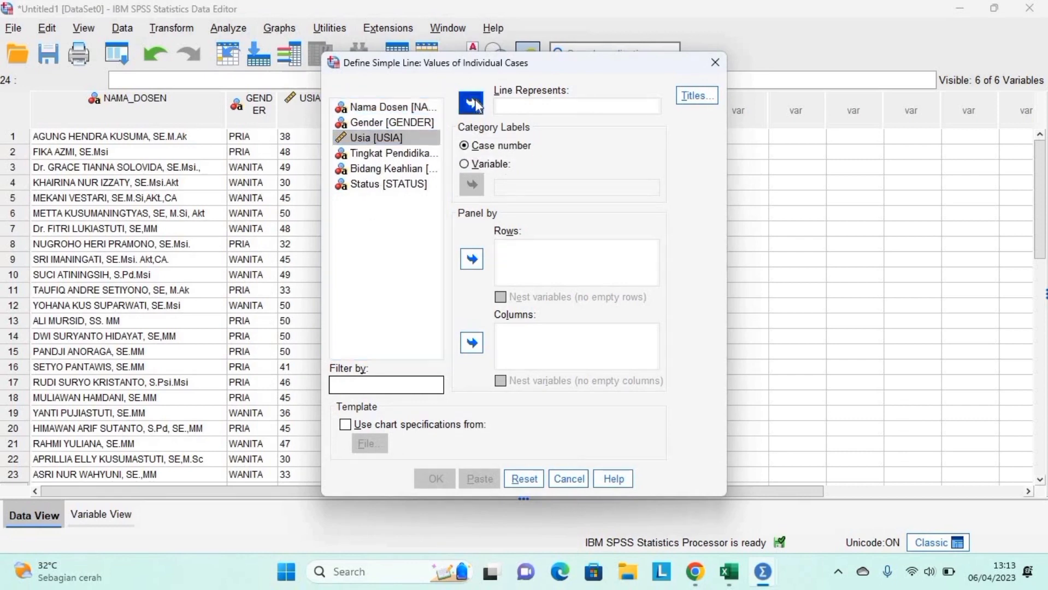
click(463, 164)
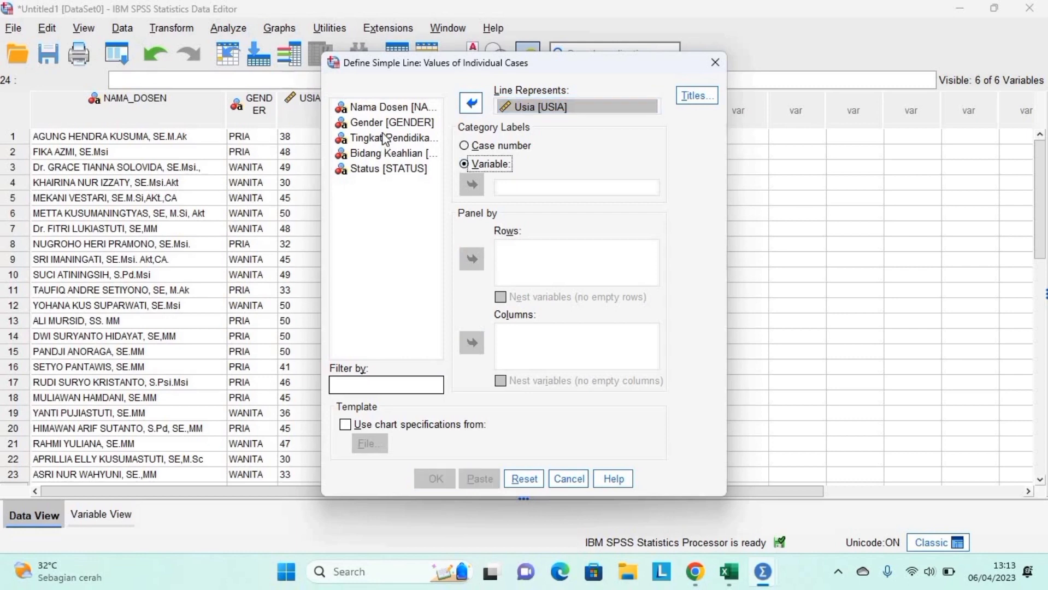
click(385, 138)
click(472, 185)
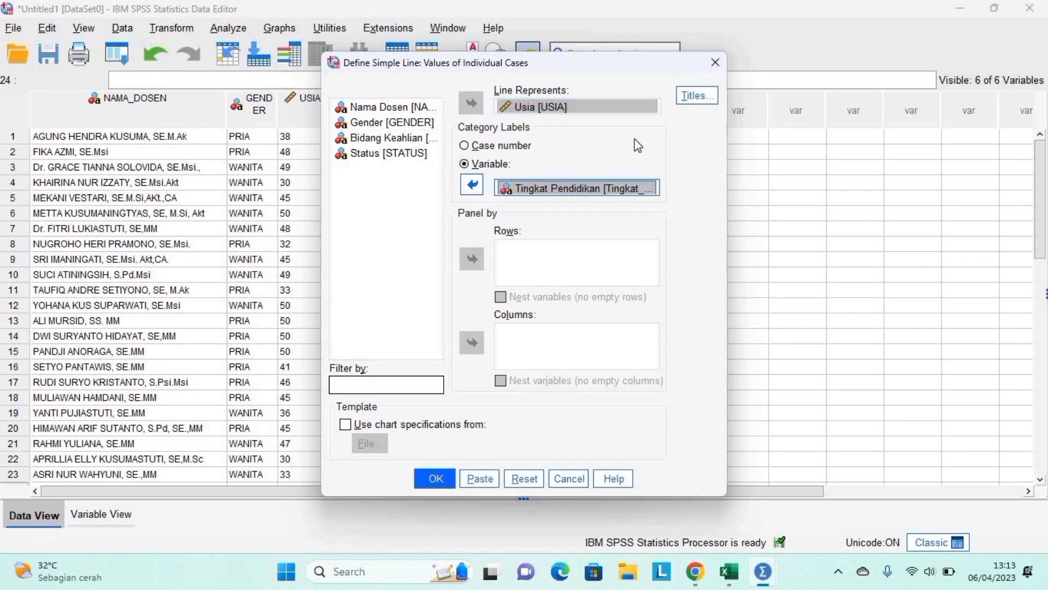
- Enter the line chart subtitle USIA DOSEN BERDASARKAN TINGKAT PENDIDIKAN and generate the chart
click(692, 103)
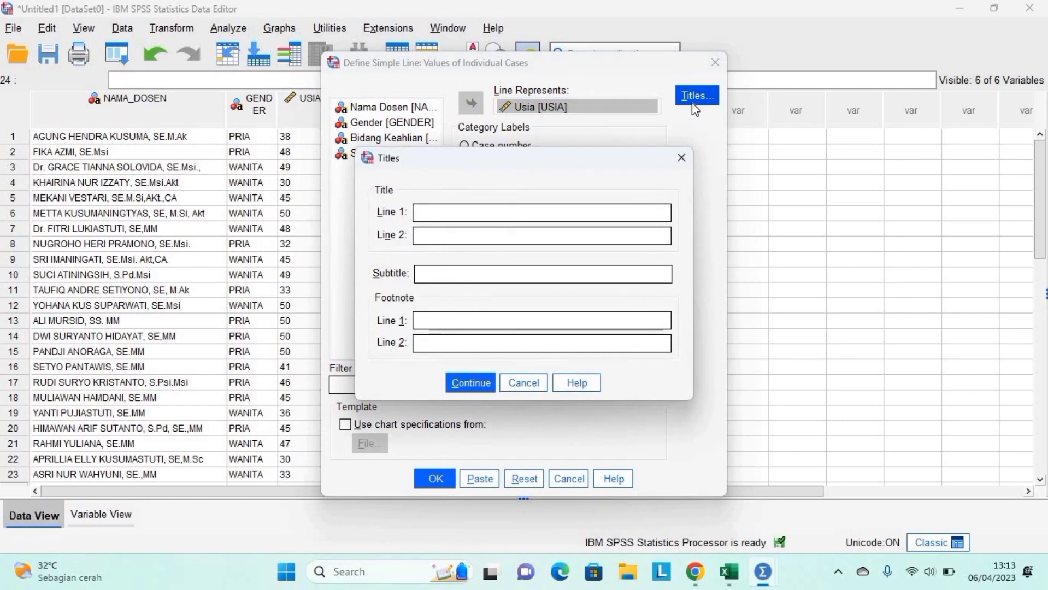
click(595, 272)
text(USIA )
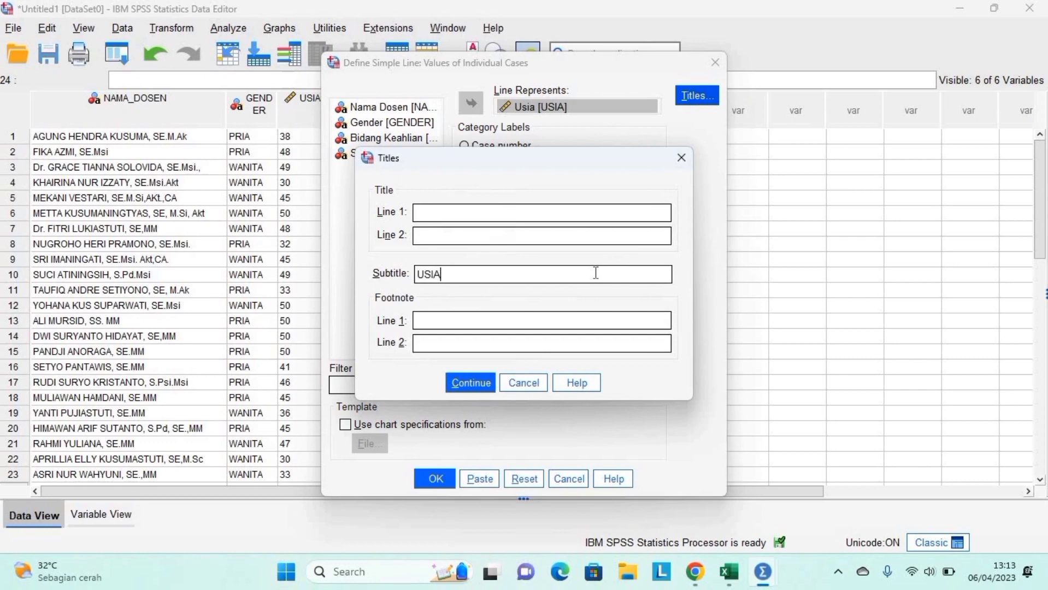
text(DOSEN BERDASARKAN)
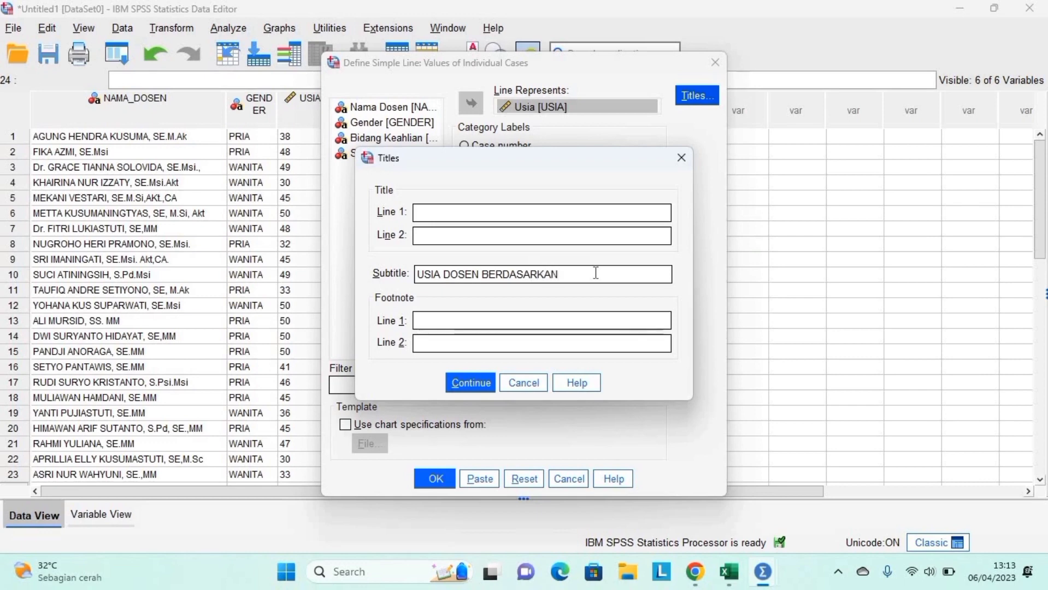
text( TINGKA)
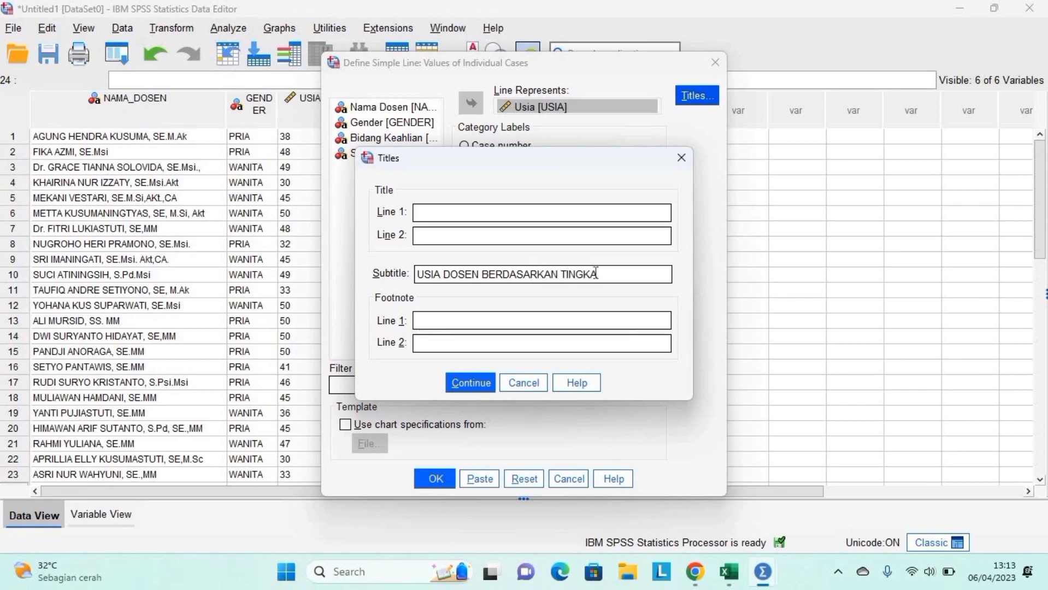
text(T)
text(ENDIDIKAN)
click(467, 386)
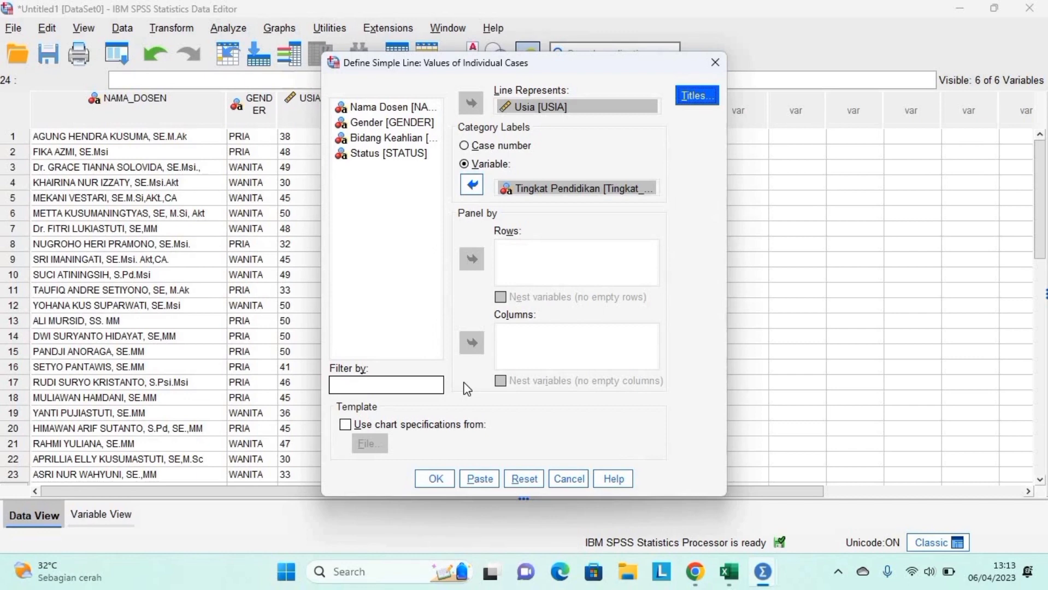
click(436, 480)
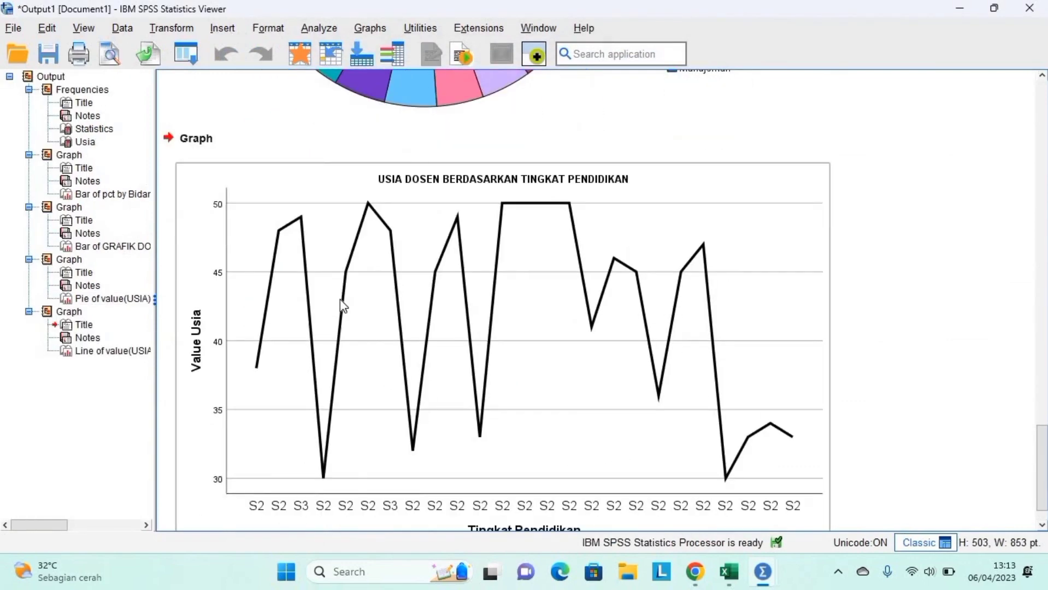
- Open the Usia line chart for editing, add value data labels to its points and close the chart editor
click(294, 273)
double_click(295, 279)
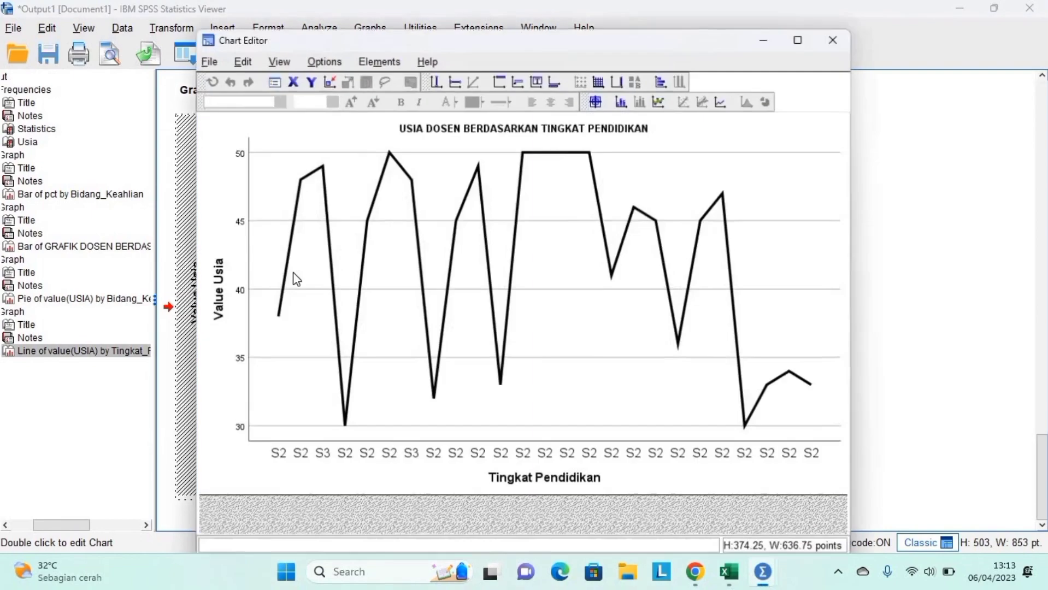
click(599, 101)
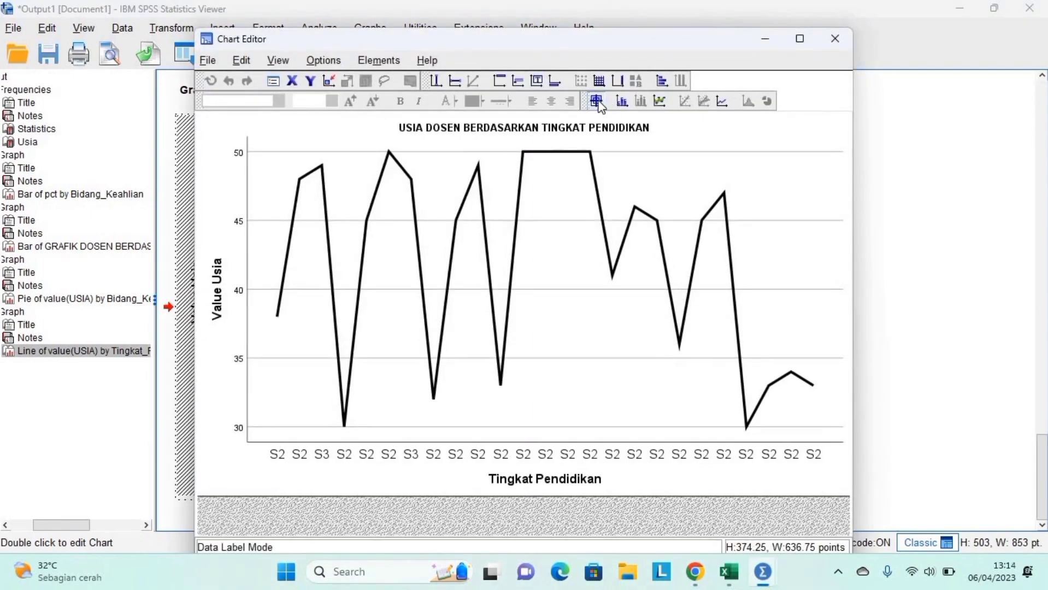
click(301, 180)
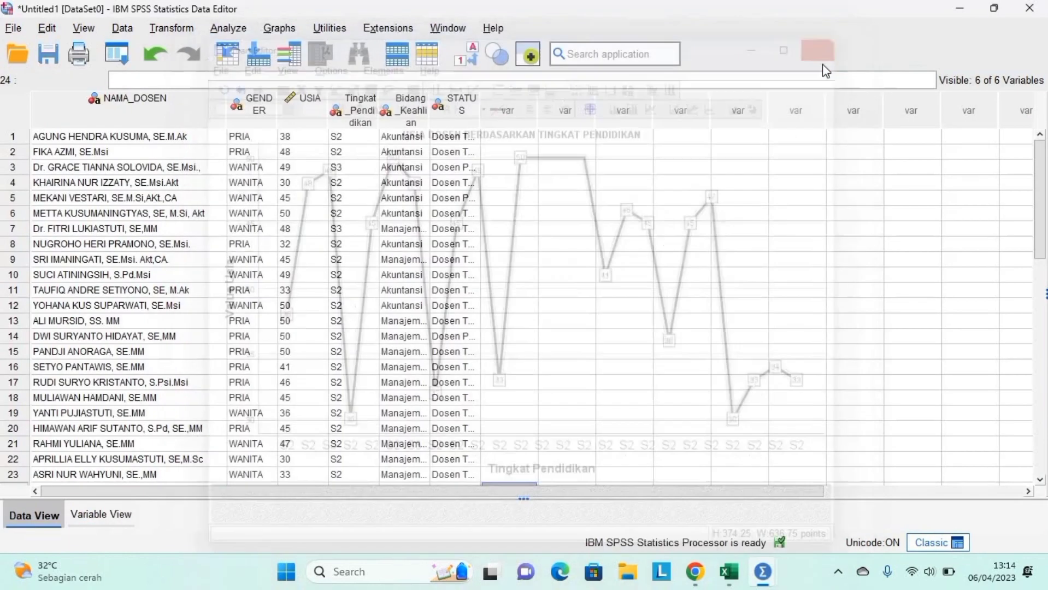
click(832, 44)
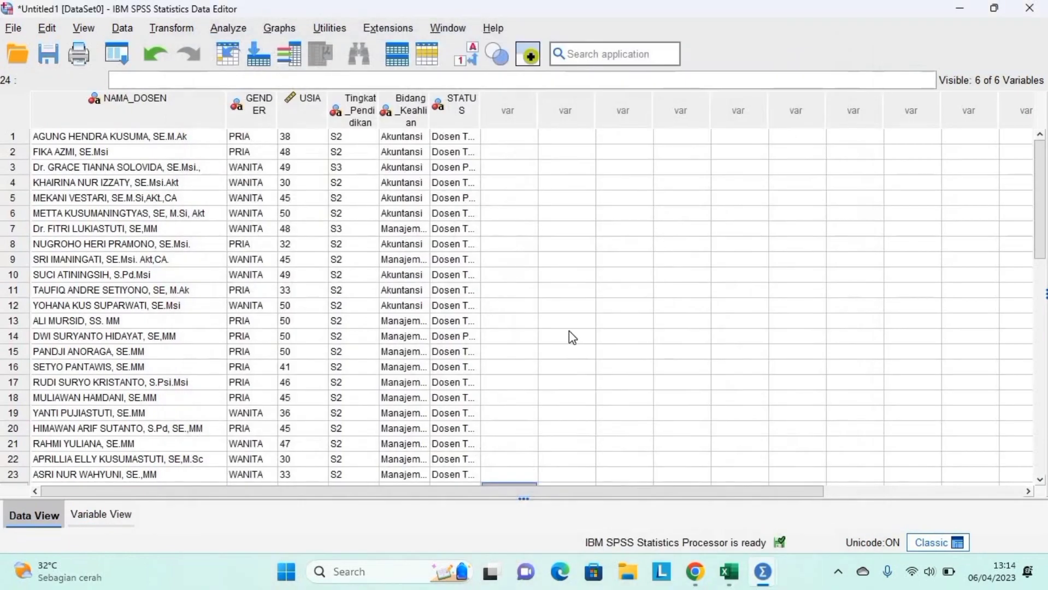